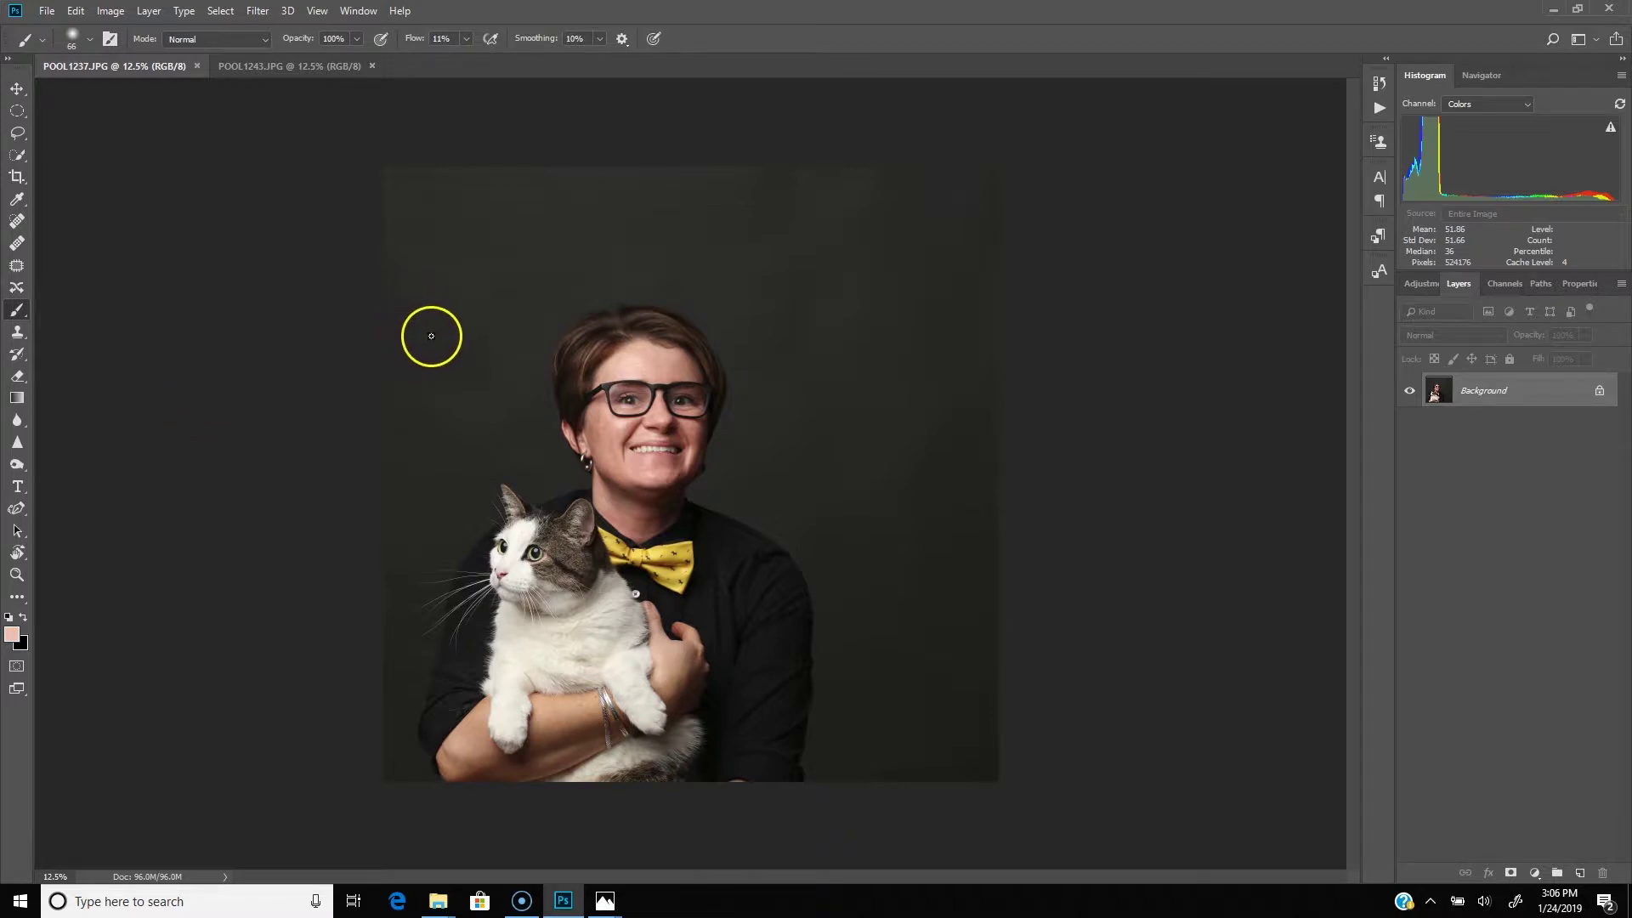
Marquee-select the cat in POOL1243.JPG and paste it into POOL1237.JPG as Layer 1.
{"action": "left_click", "coordinate": [310, 68]}
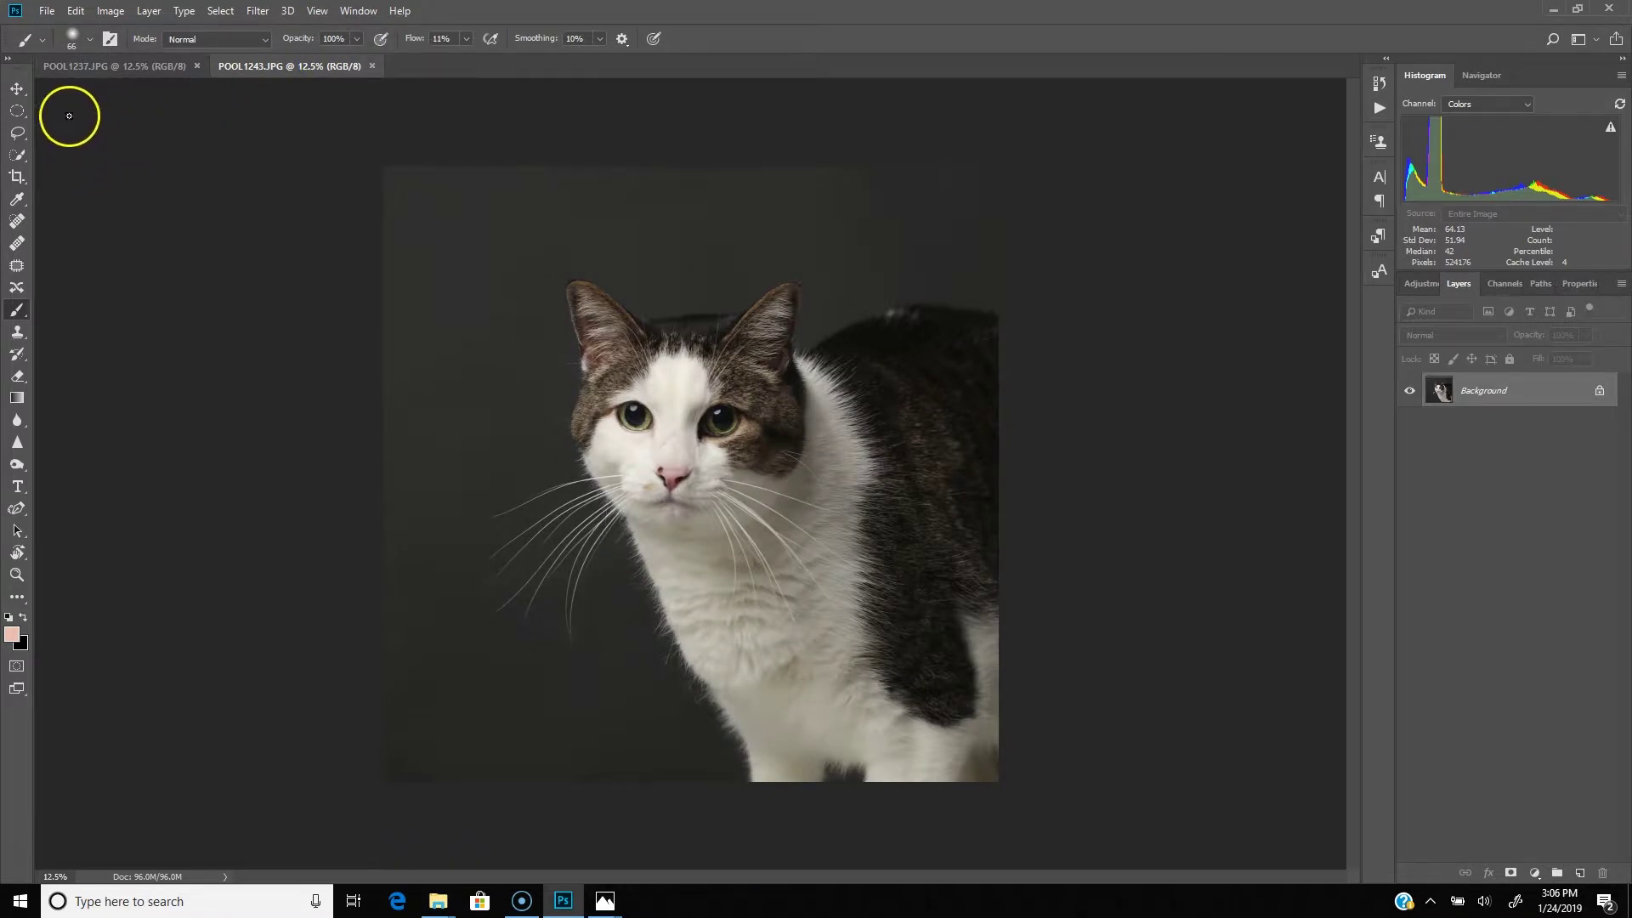
{"action": "left_click", "coordinate": [17, 111]}
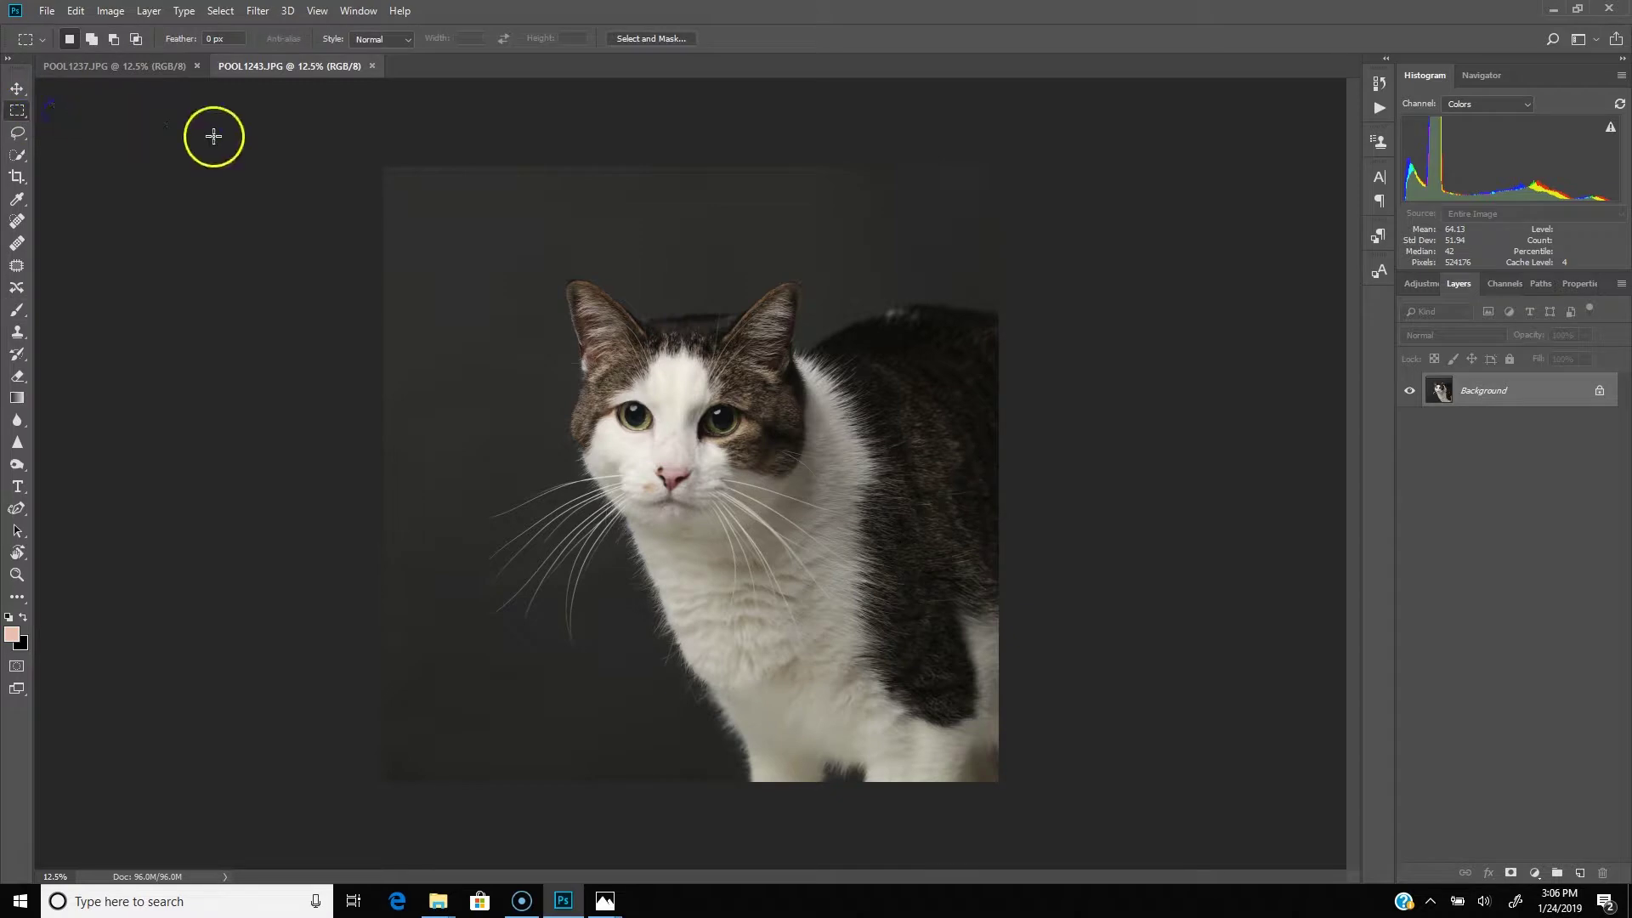
{"action": "left_click_drag", "start_coordinate": [413, 201], "coordinate": [949, 729]}
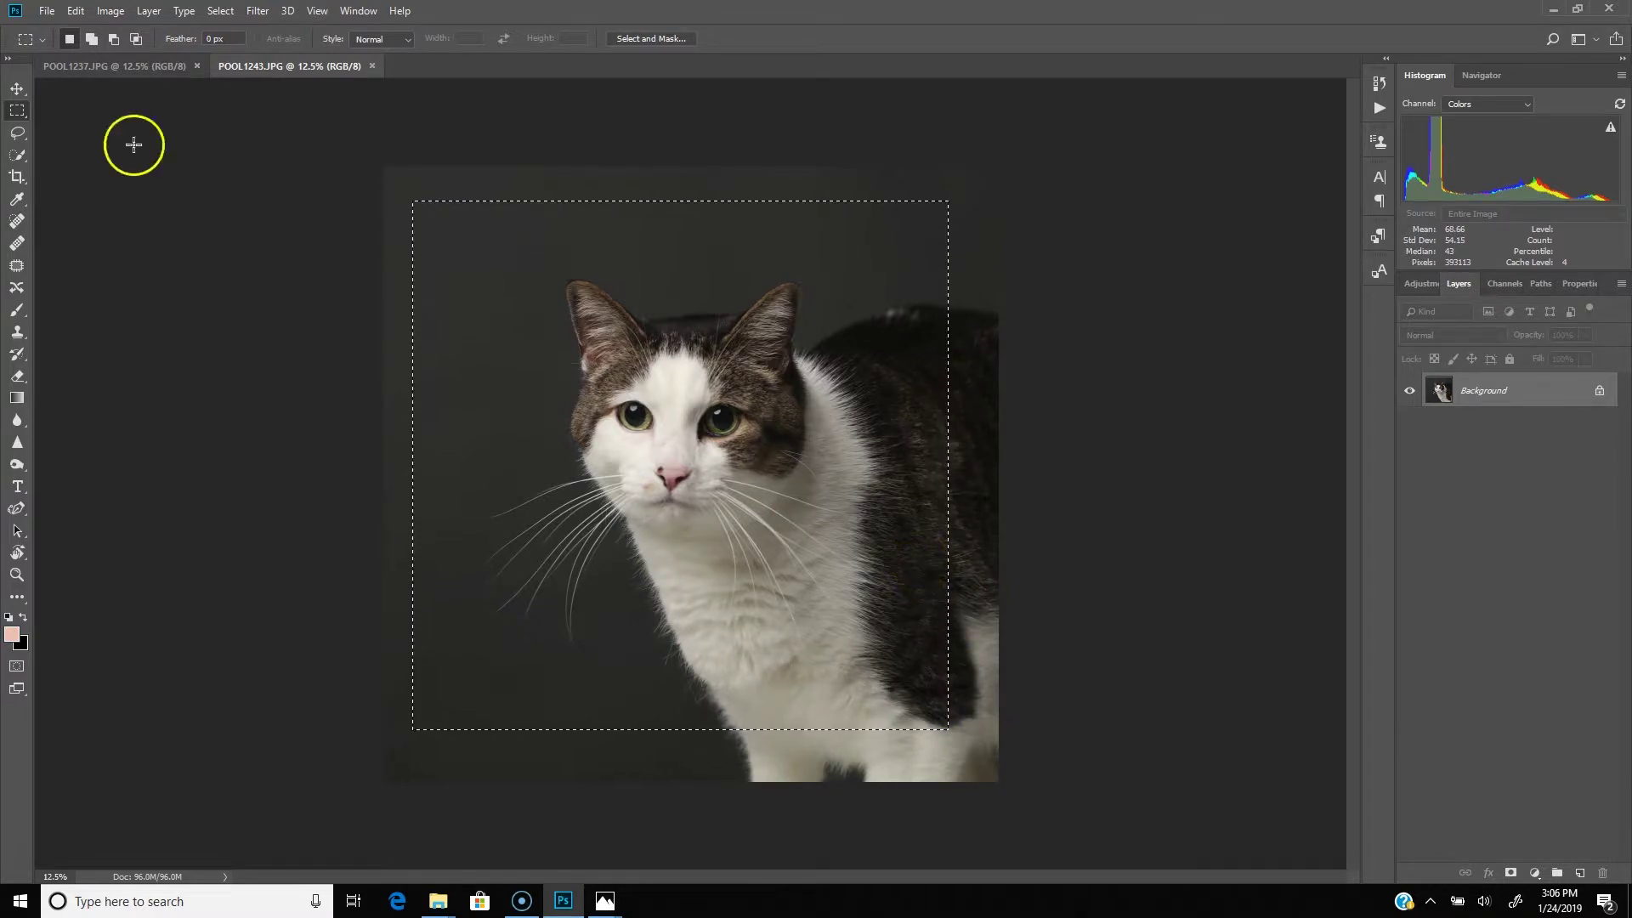
{"action": "left_click", "coordinate": [85, 67]}
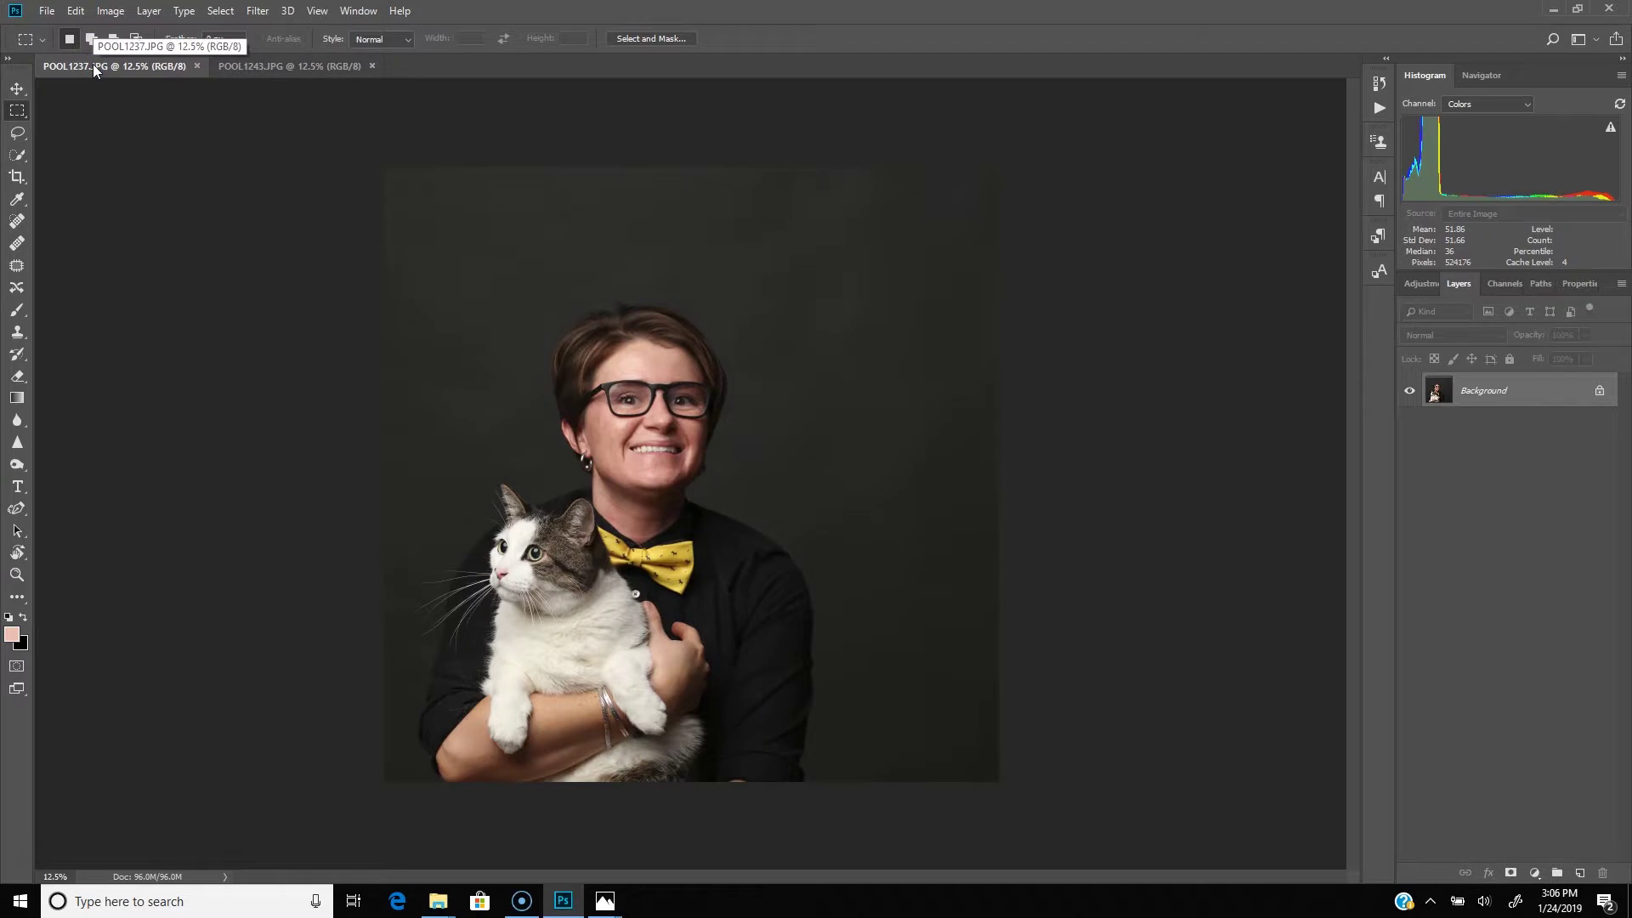
{"action": "key", "text": "ctrl+v"}
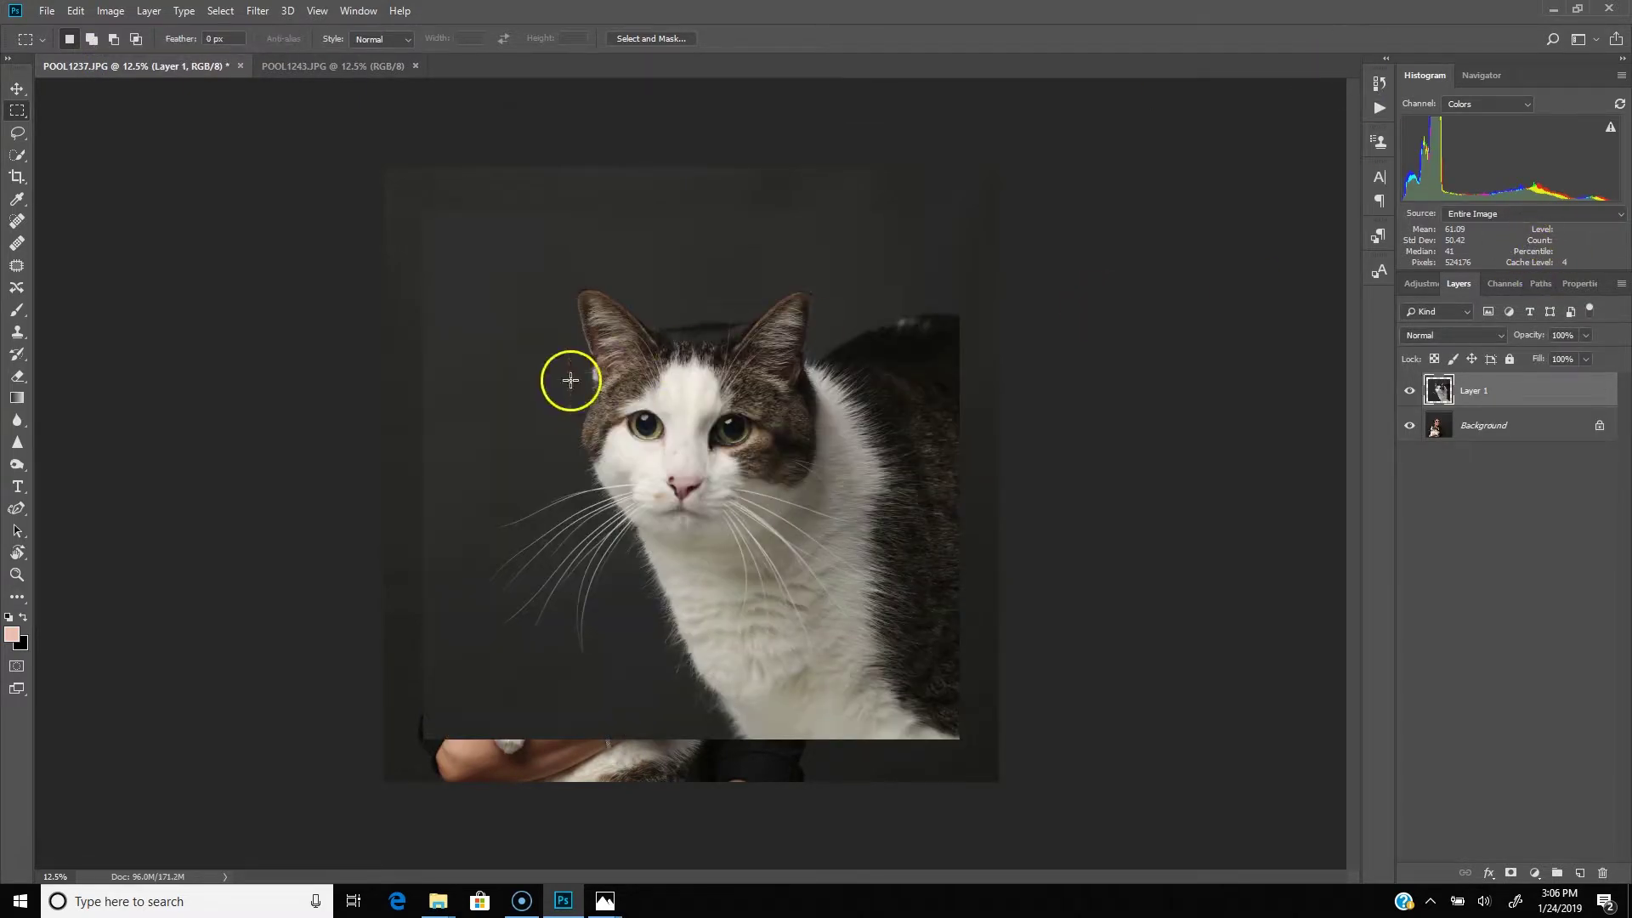
Set Layer 1 to 51% opacity, scale it to about 86.6% and place it top-right.
{"action": "left_click", "coordinate": [1585, 336]}
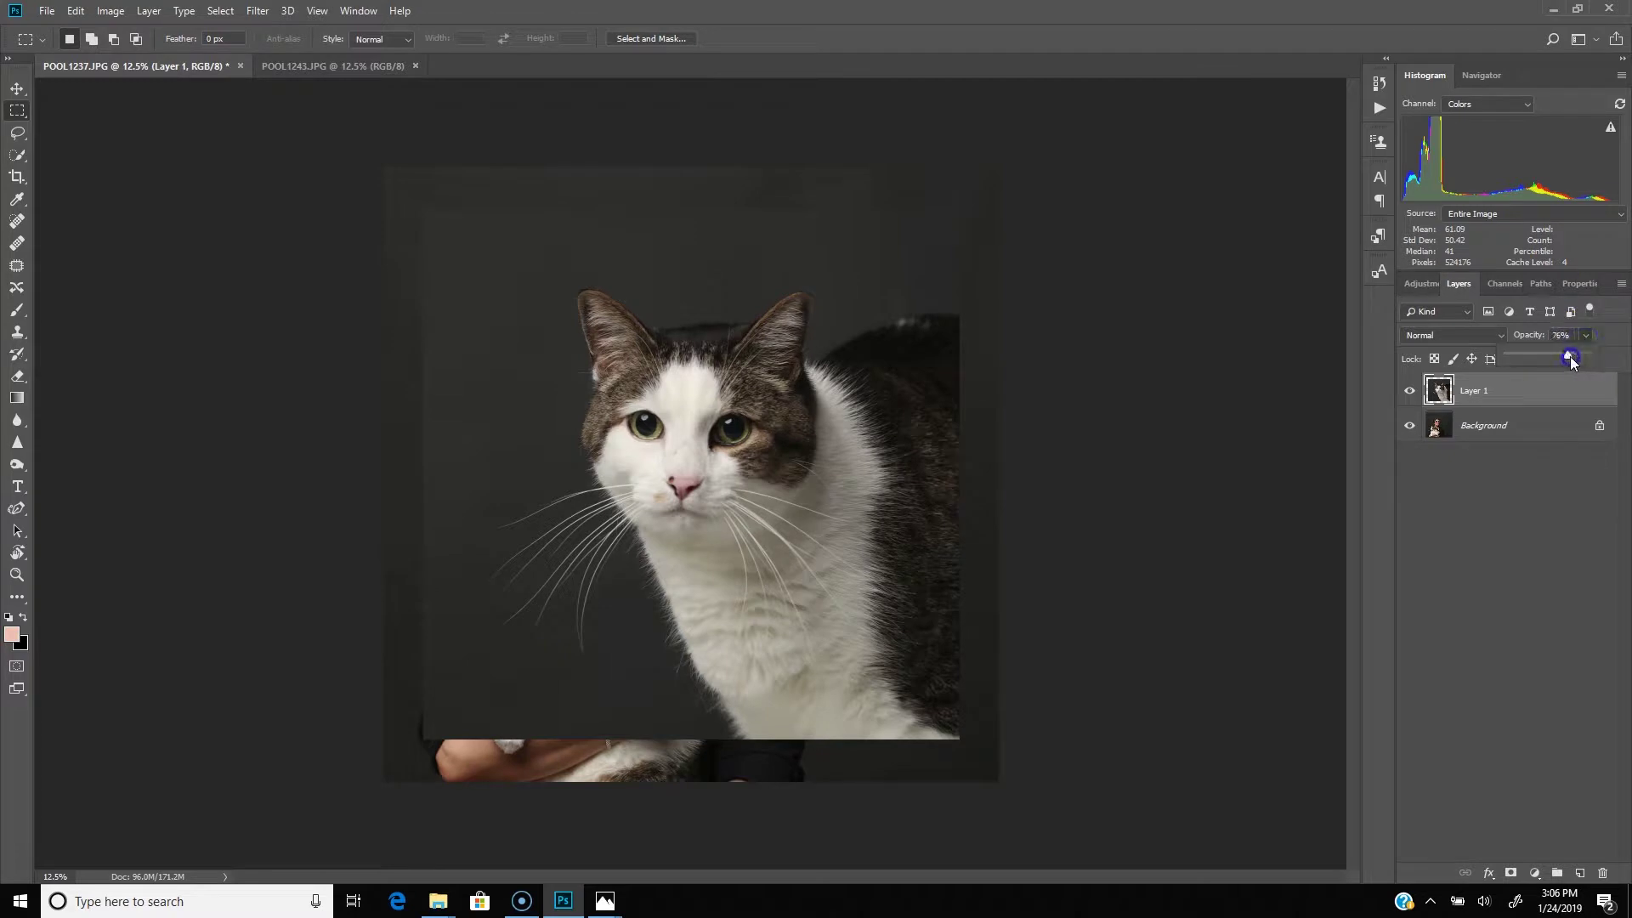
{"action": "left_click_drag", "start_coordinate": [1540, 360], "coordinate": [1548, 361]}
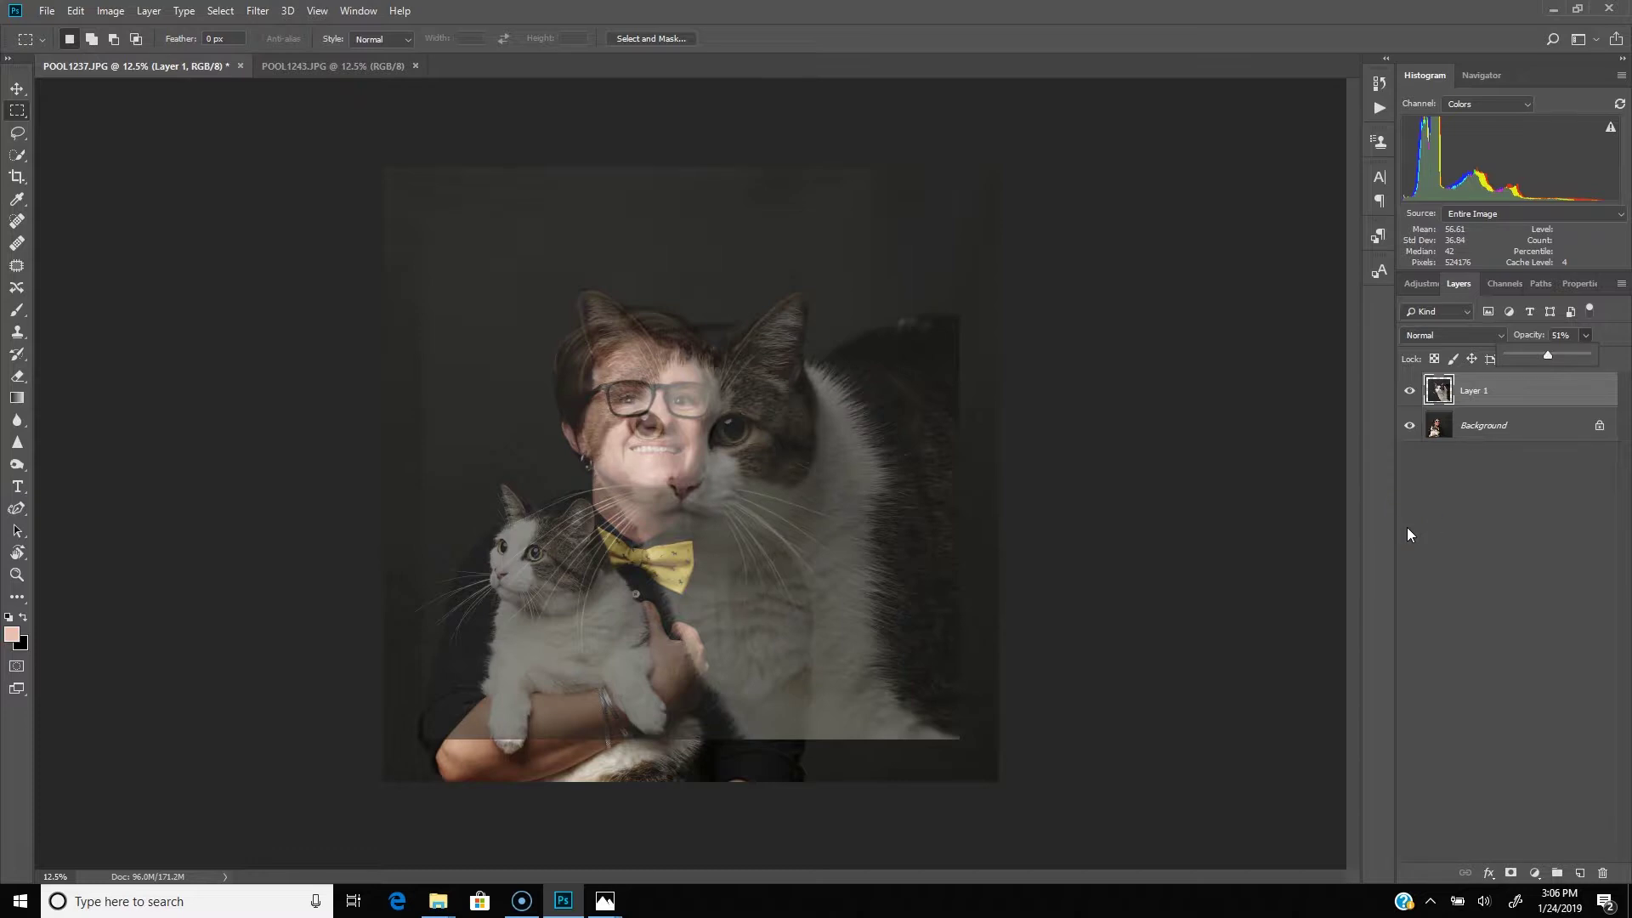
{"action": "key", "text": "ctrl+t"}
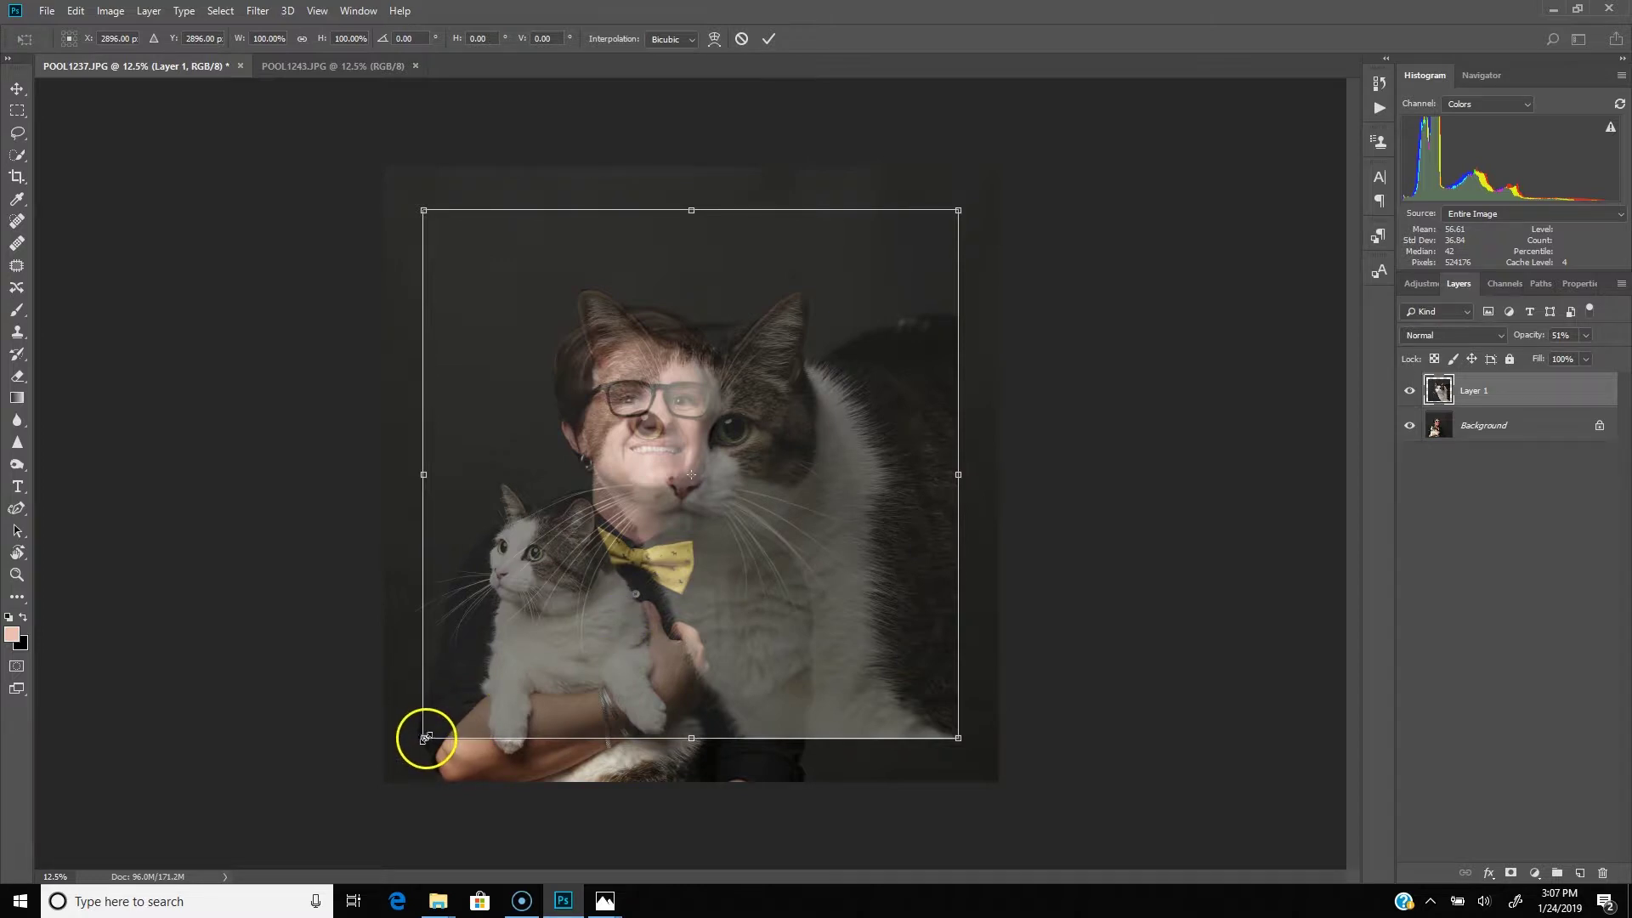
{"action": "left_click_drag", "start_coordinate": [431, 734], "coordinate": [499, 656]}
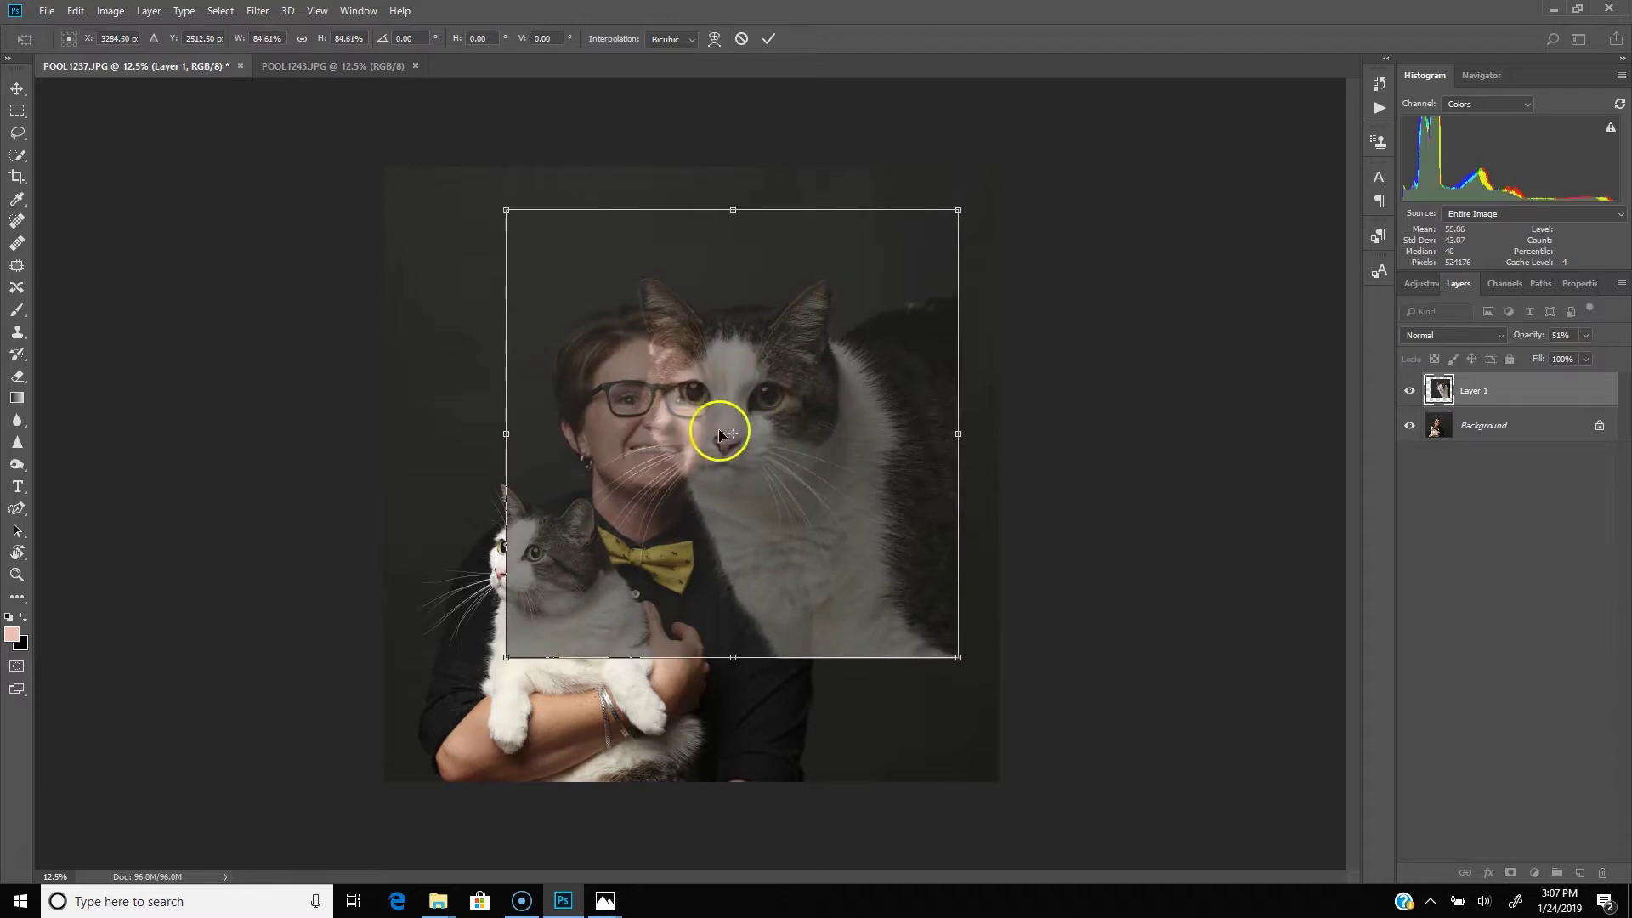
{"action": "left_click_drag", "start_coordinate": [722, 430], "coordinate": [855, 332]}
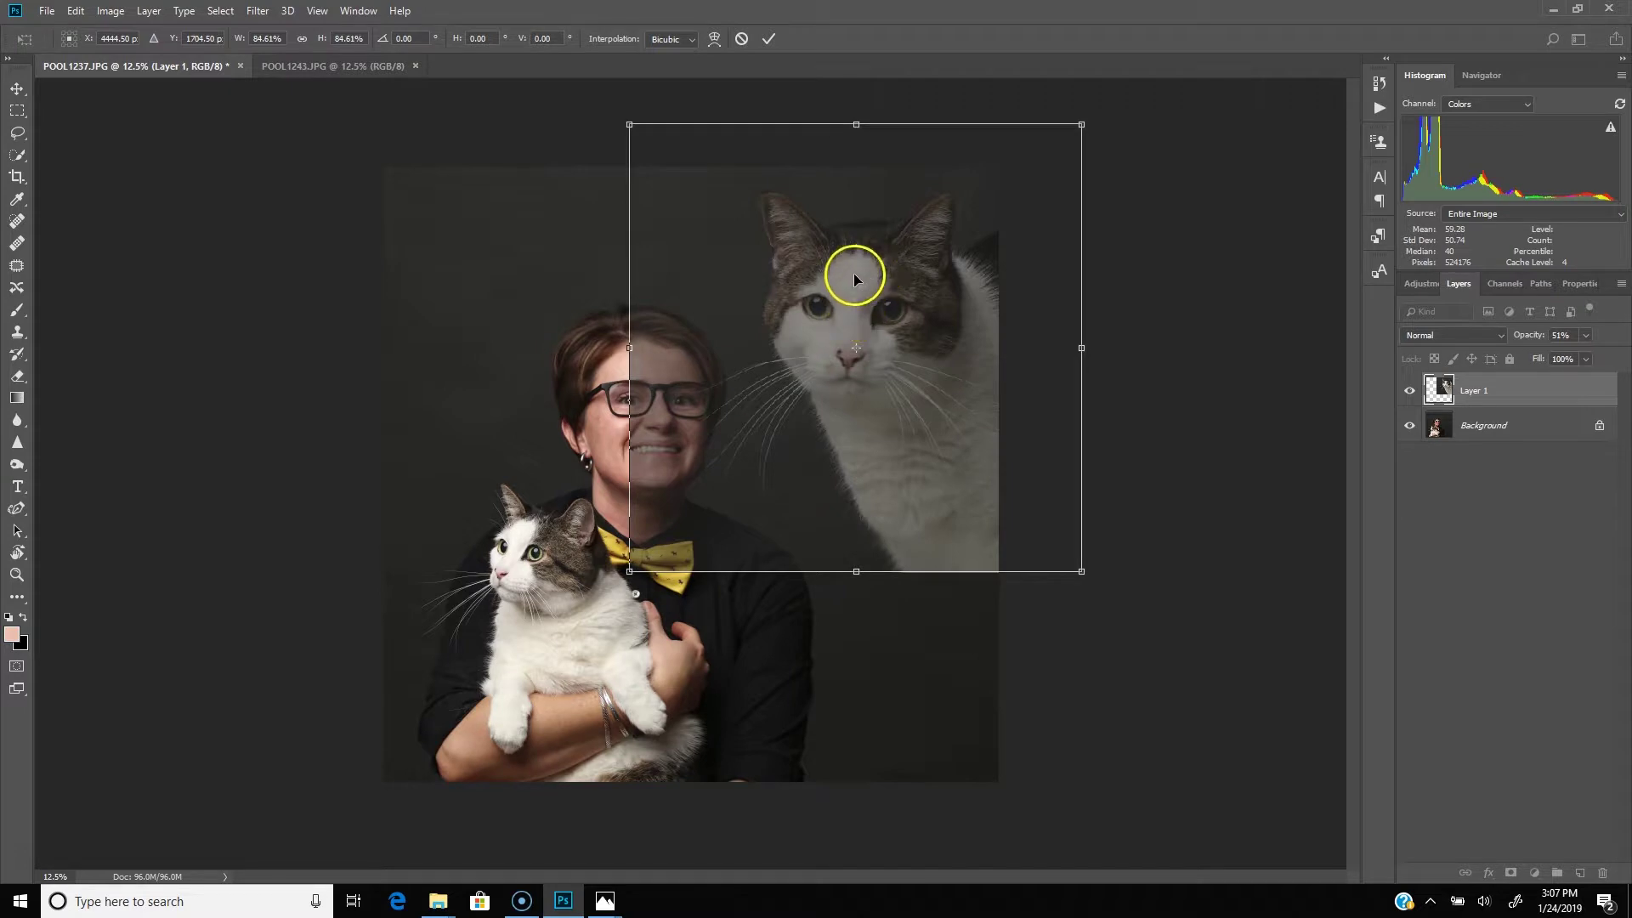
{"action": "left_click_drag", "start_coordinate": [854, 279], "coordinate": [867, 303]}
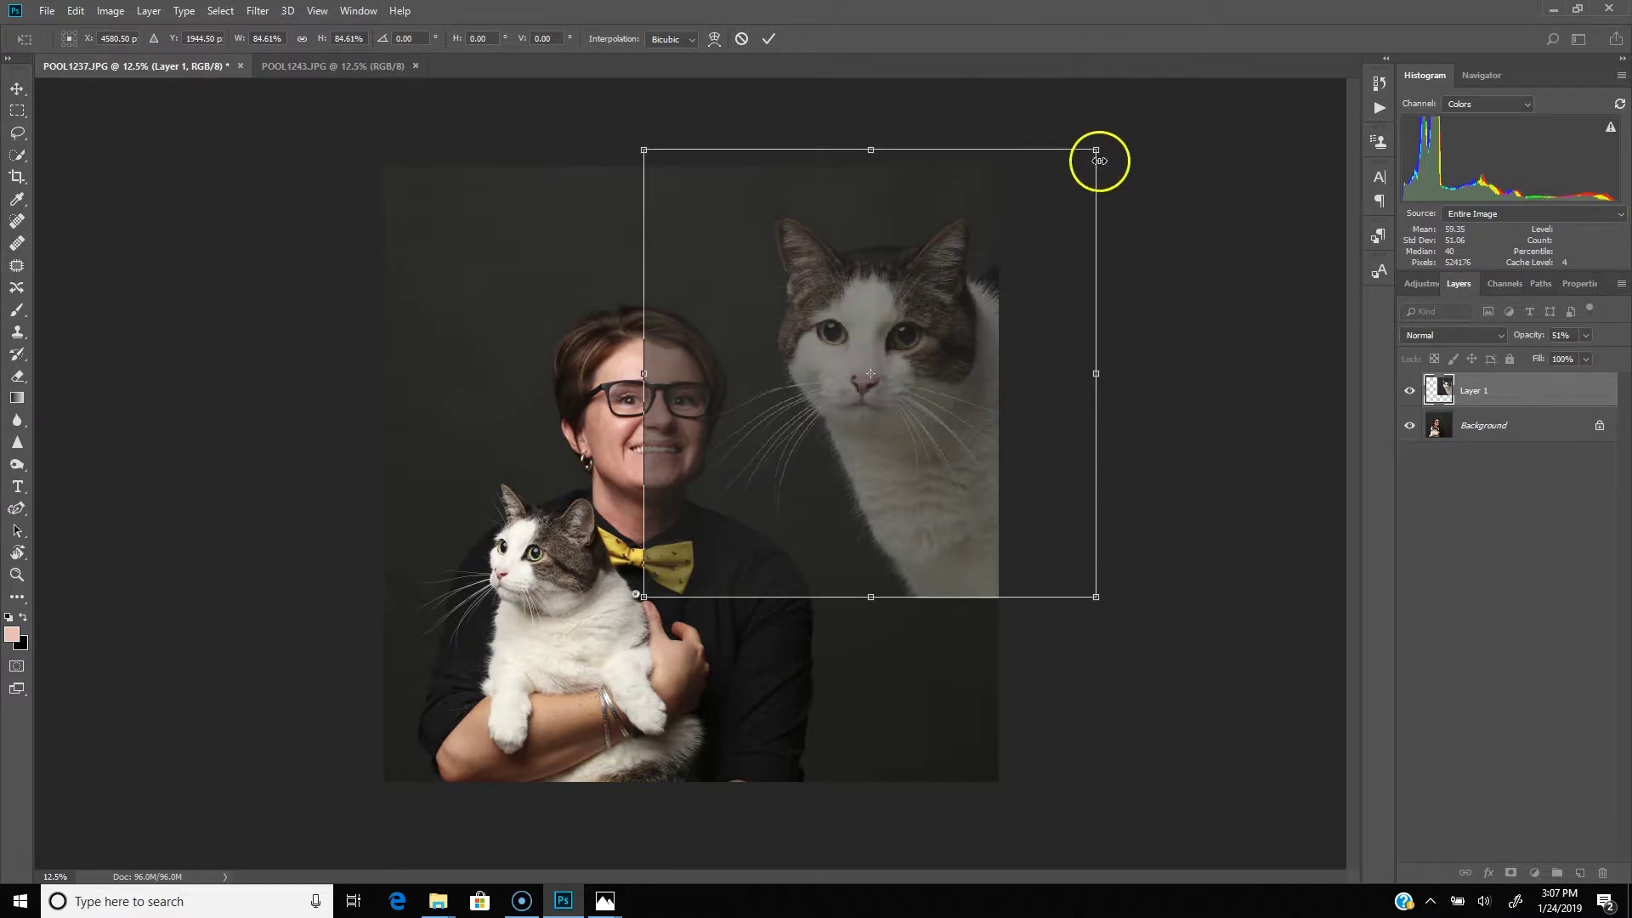
{"action": "left_click_drag", "start_coordinate": [1095, 150], "coordinate": [1107, 139]}
{"action": "left_click_drag", "start_coordinate": [939, 281], "coordinate": [933, 279]}
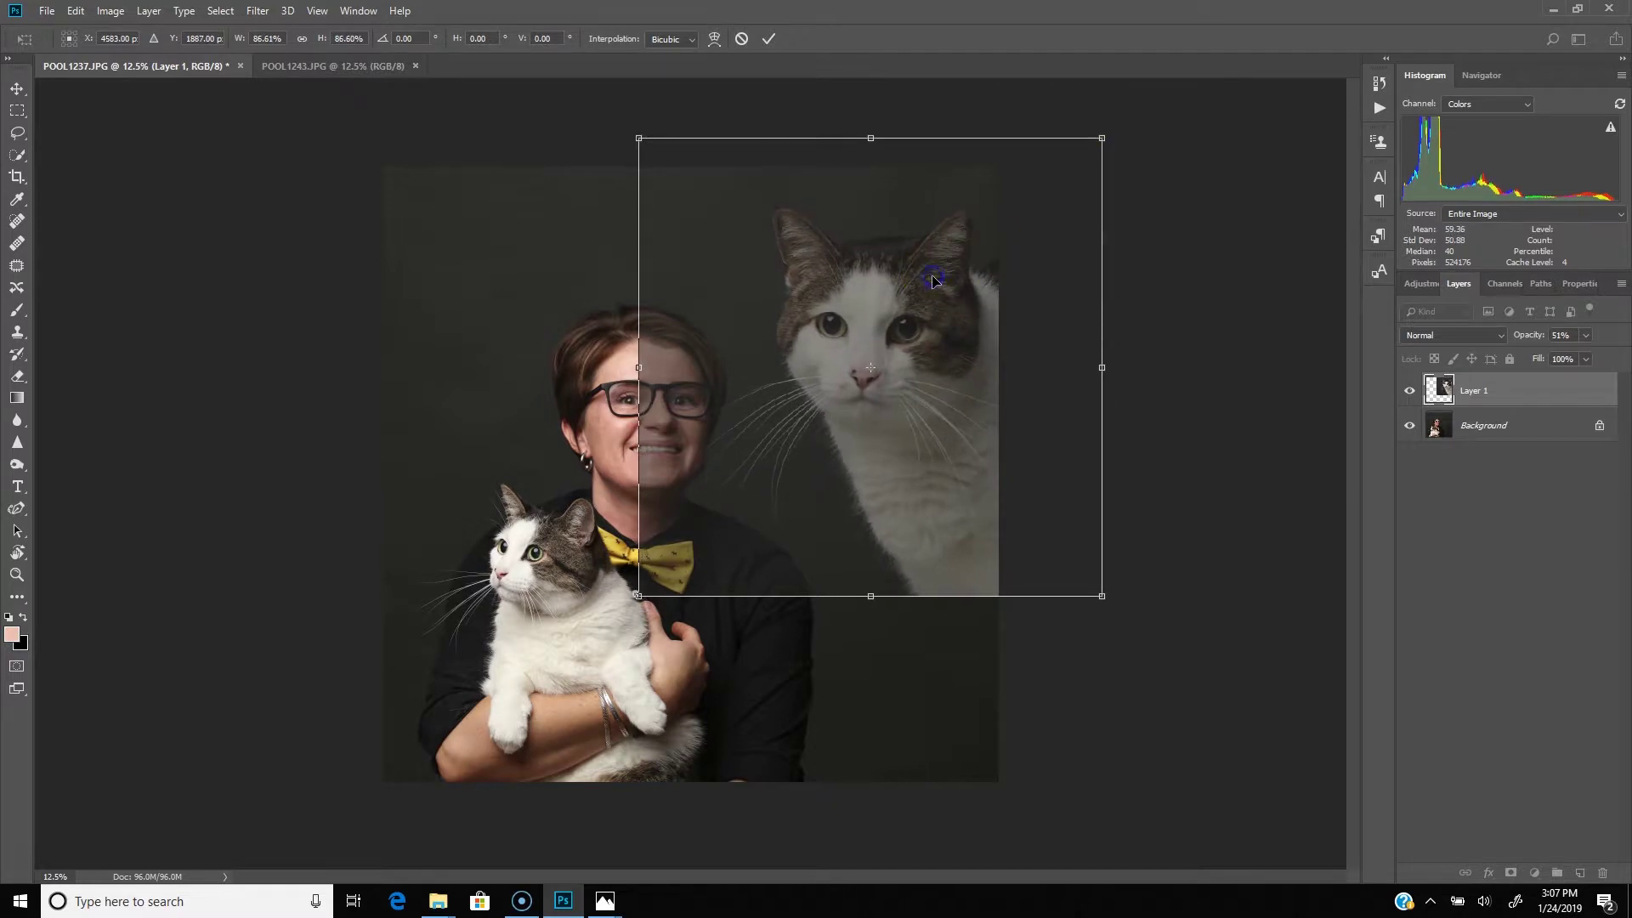
{"action": "key", "text": "Return"}
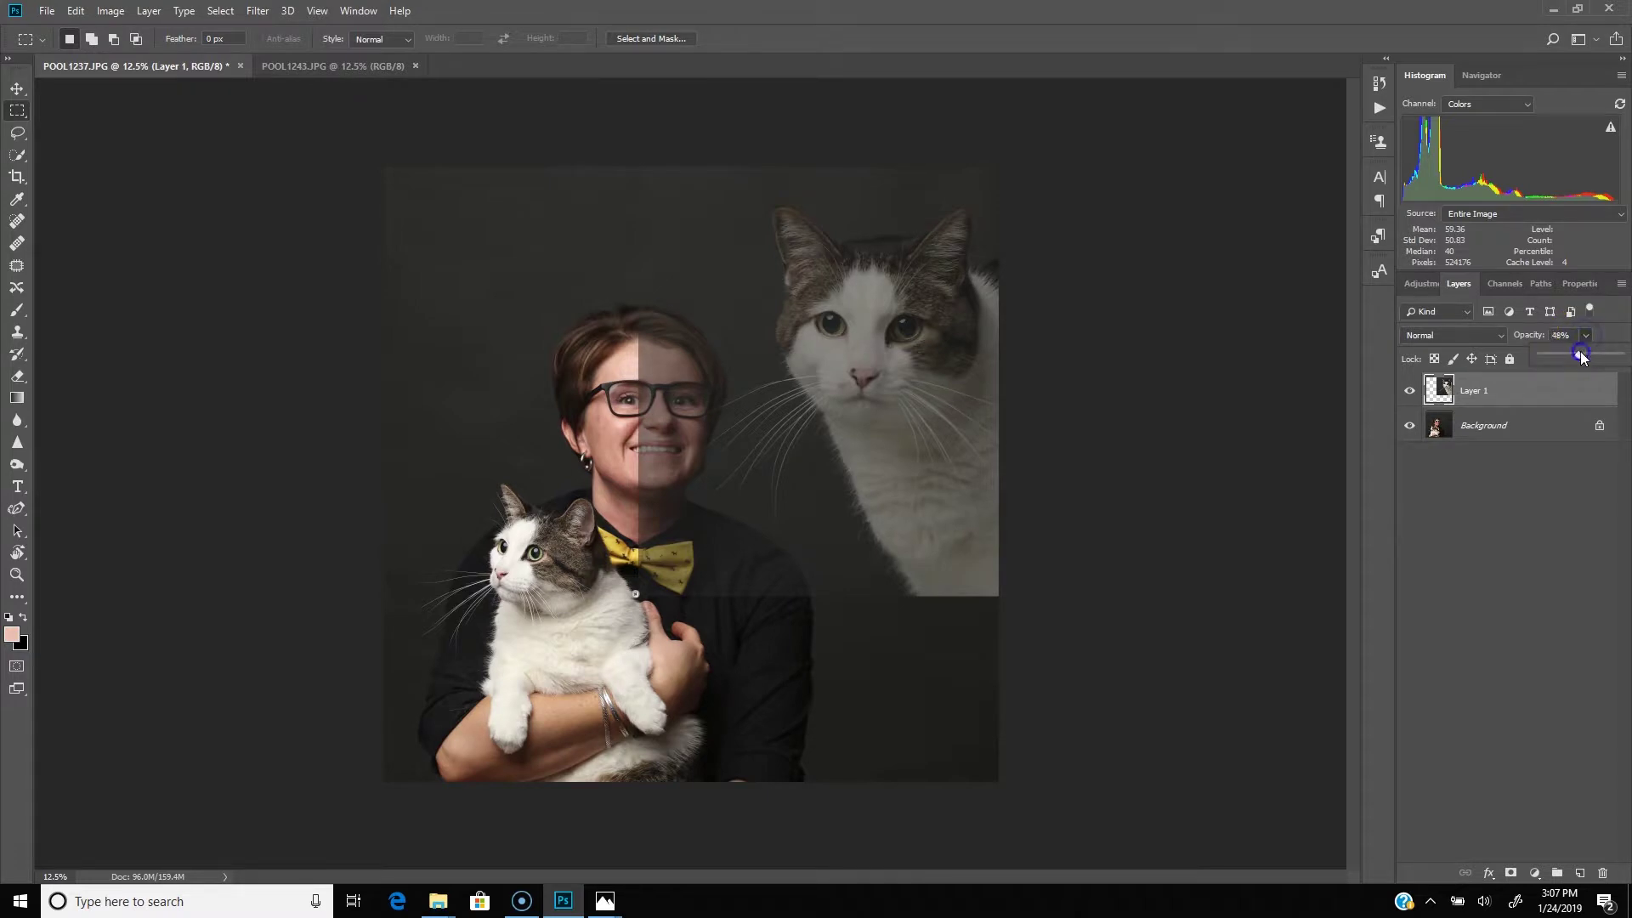
Restore the cat layer to 100% opacity, add a layer mask, and enlarge the soft brush.
{"action": "left_click_drag", "start_coordinate": [1582, 355], "coordinate": [1623, 356]}
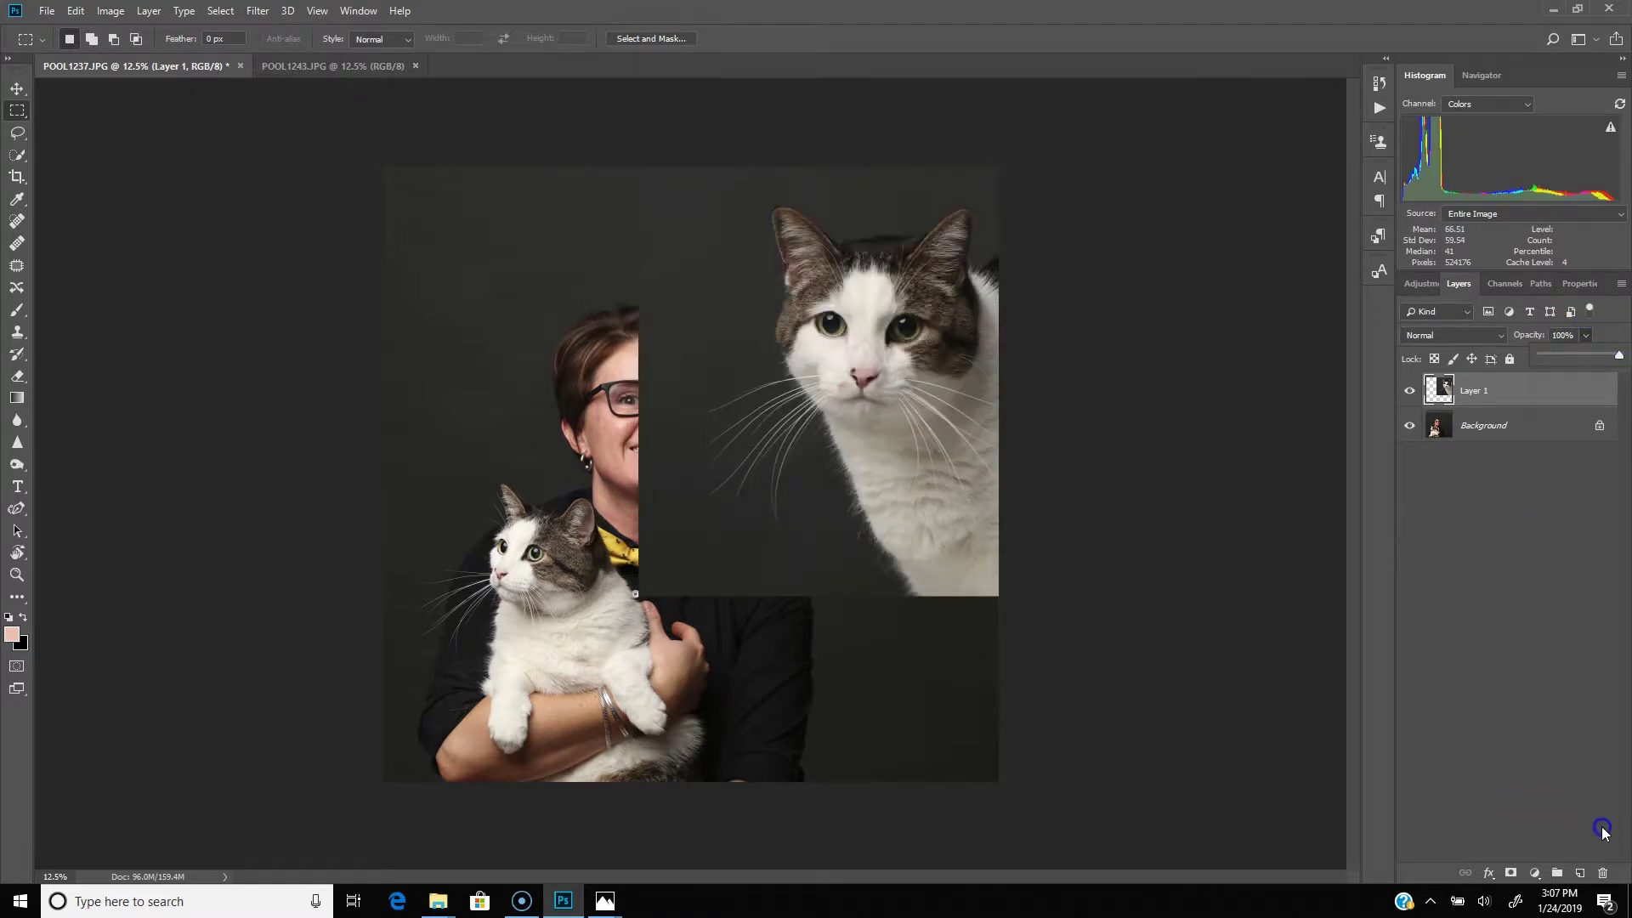
{"action": "left_click", "coordinate": [1512, 874]}
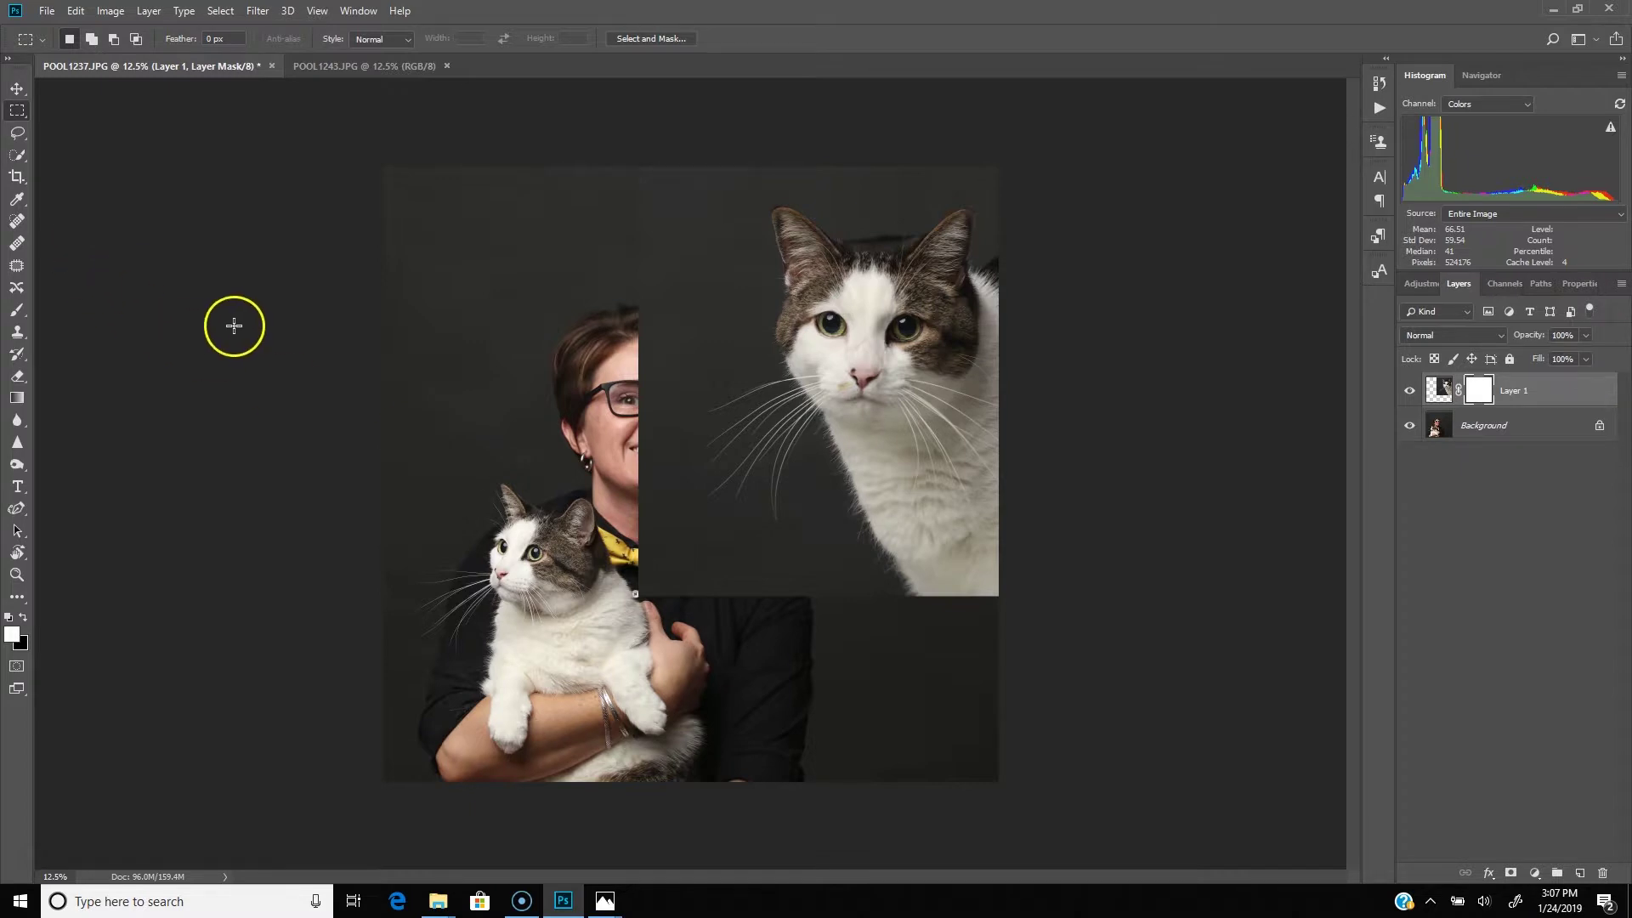
{"action": "key", "text": "b"}
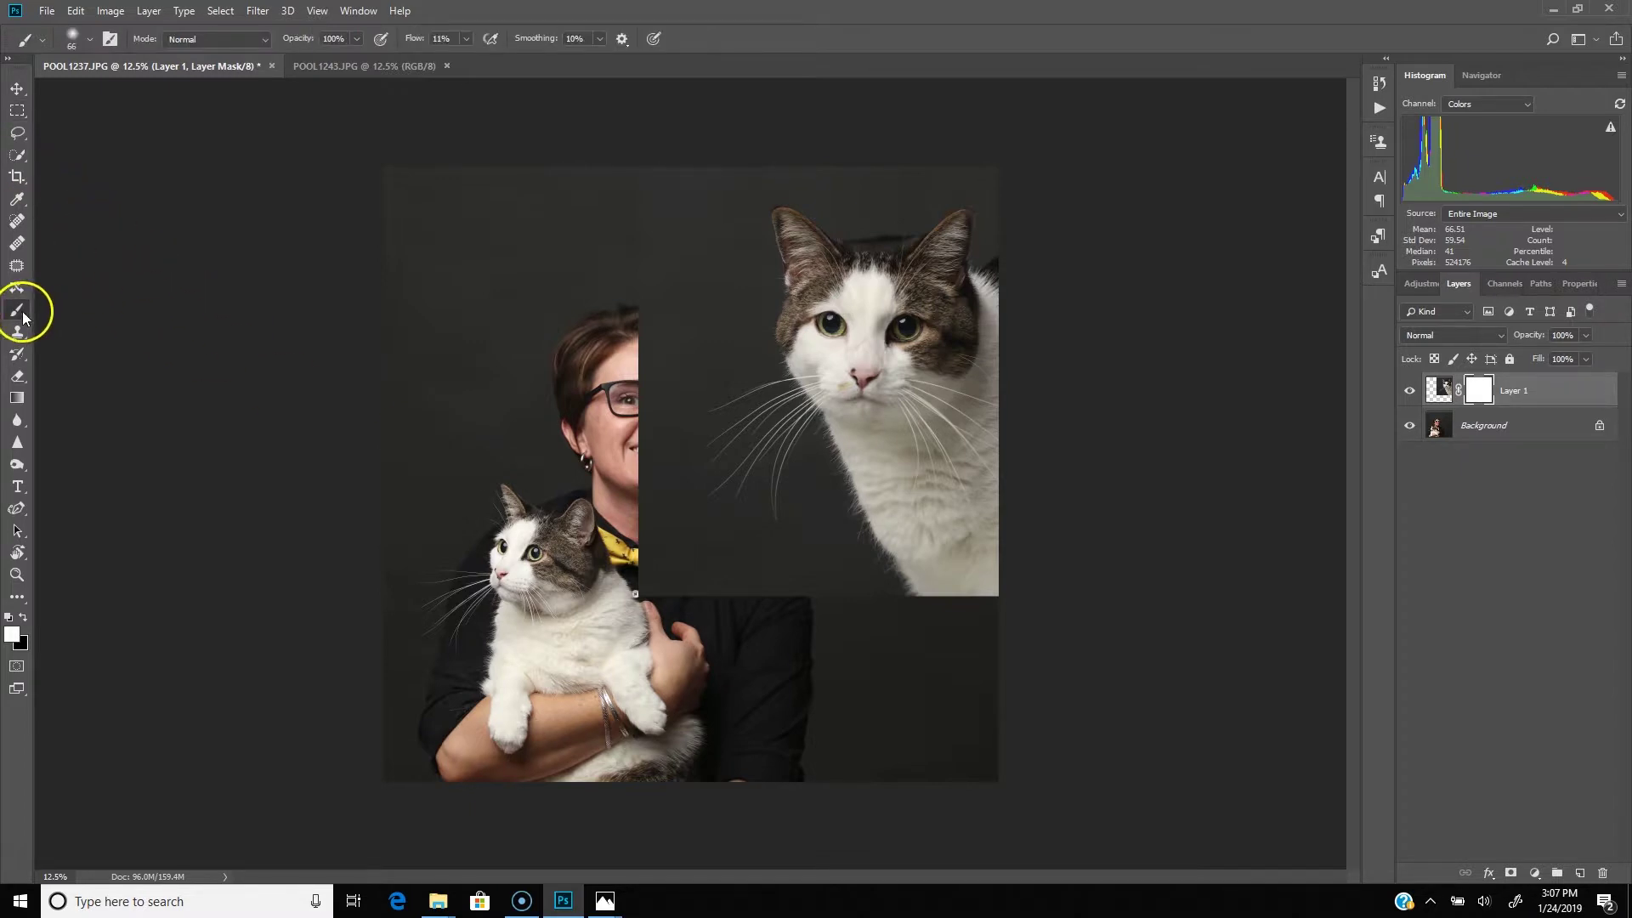
{"action": "left_click", "coordinate": [89, 39]}
{"action": "left_click_drag", "start_coordinate": [130, 95], "coordinate": [195, 106]}
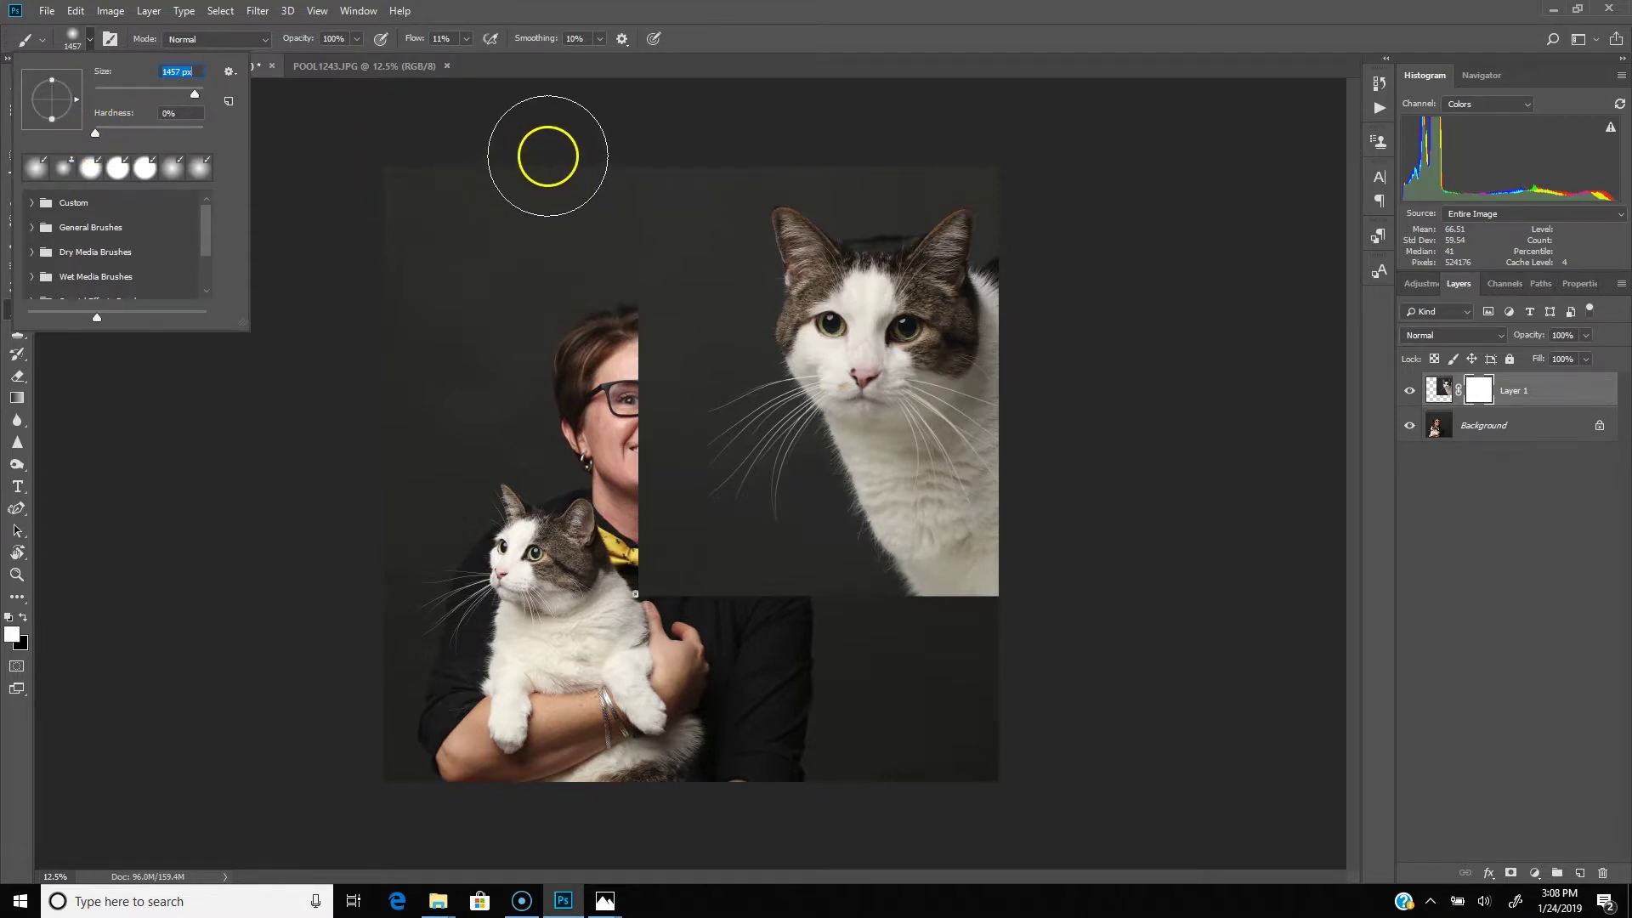
{"action": "left_click", "coordinate": [630, 73]}
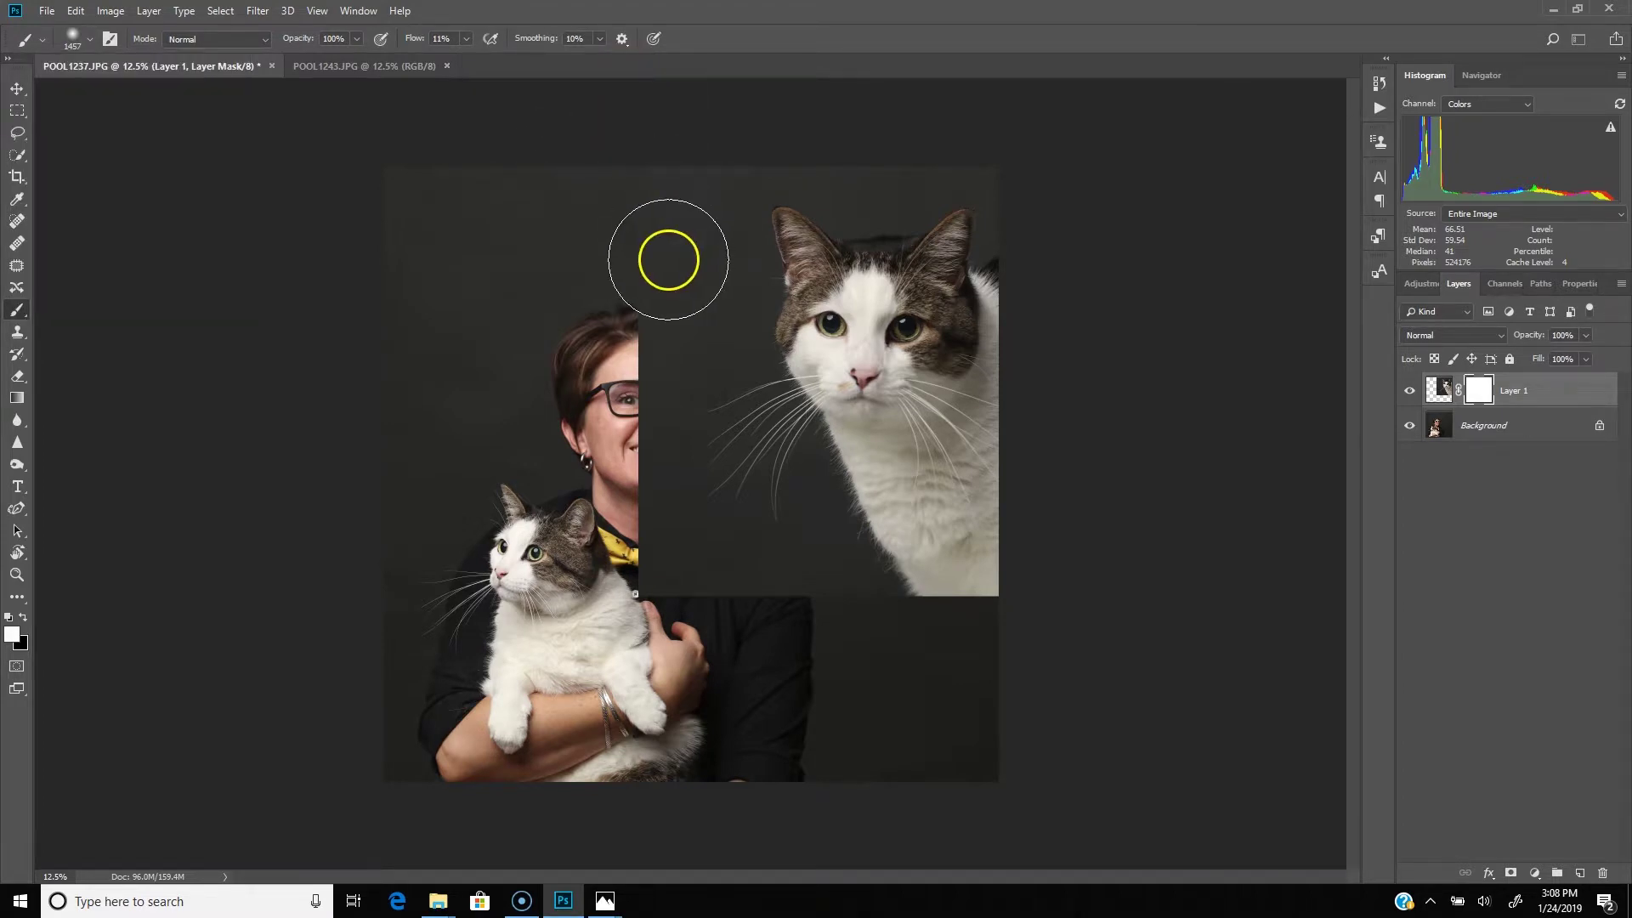
Paint the mask along the seam at Flow 100% to reveal the yellow bow tie.
{"action": "left_click", "coordinate": [13, 633]}
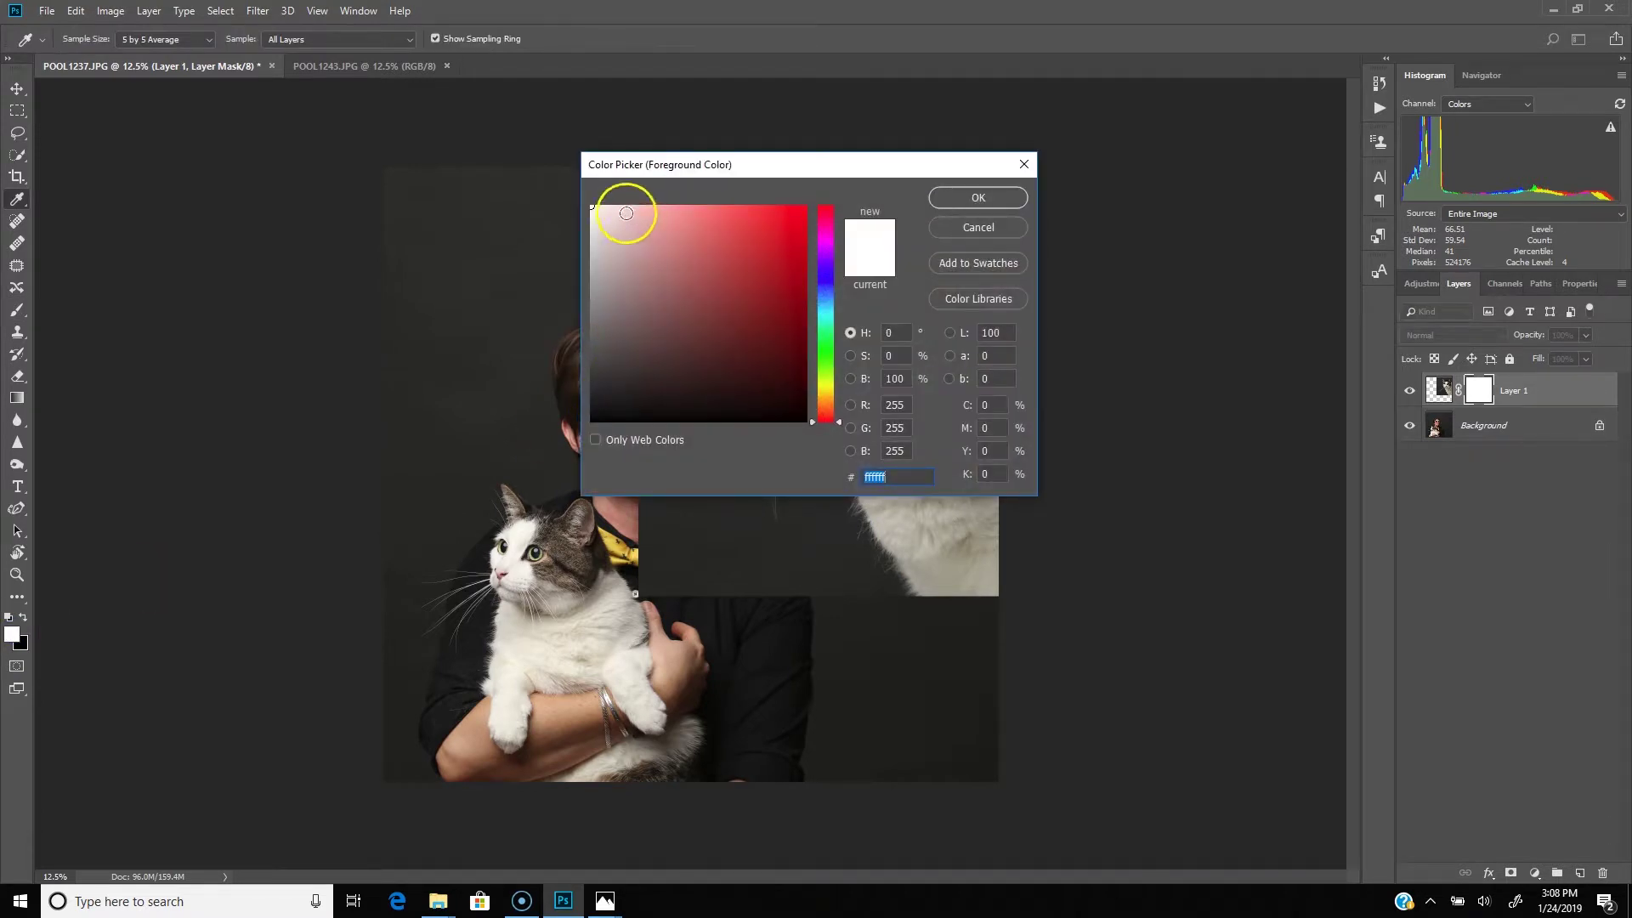
{"action": "left_click", "coordinate": [964, 228]}
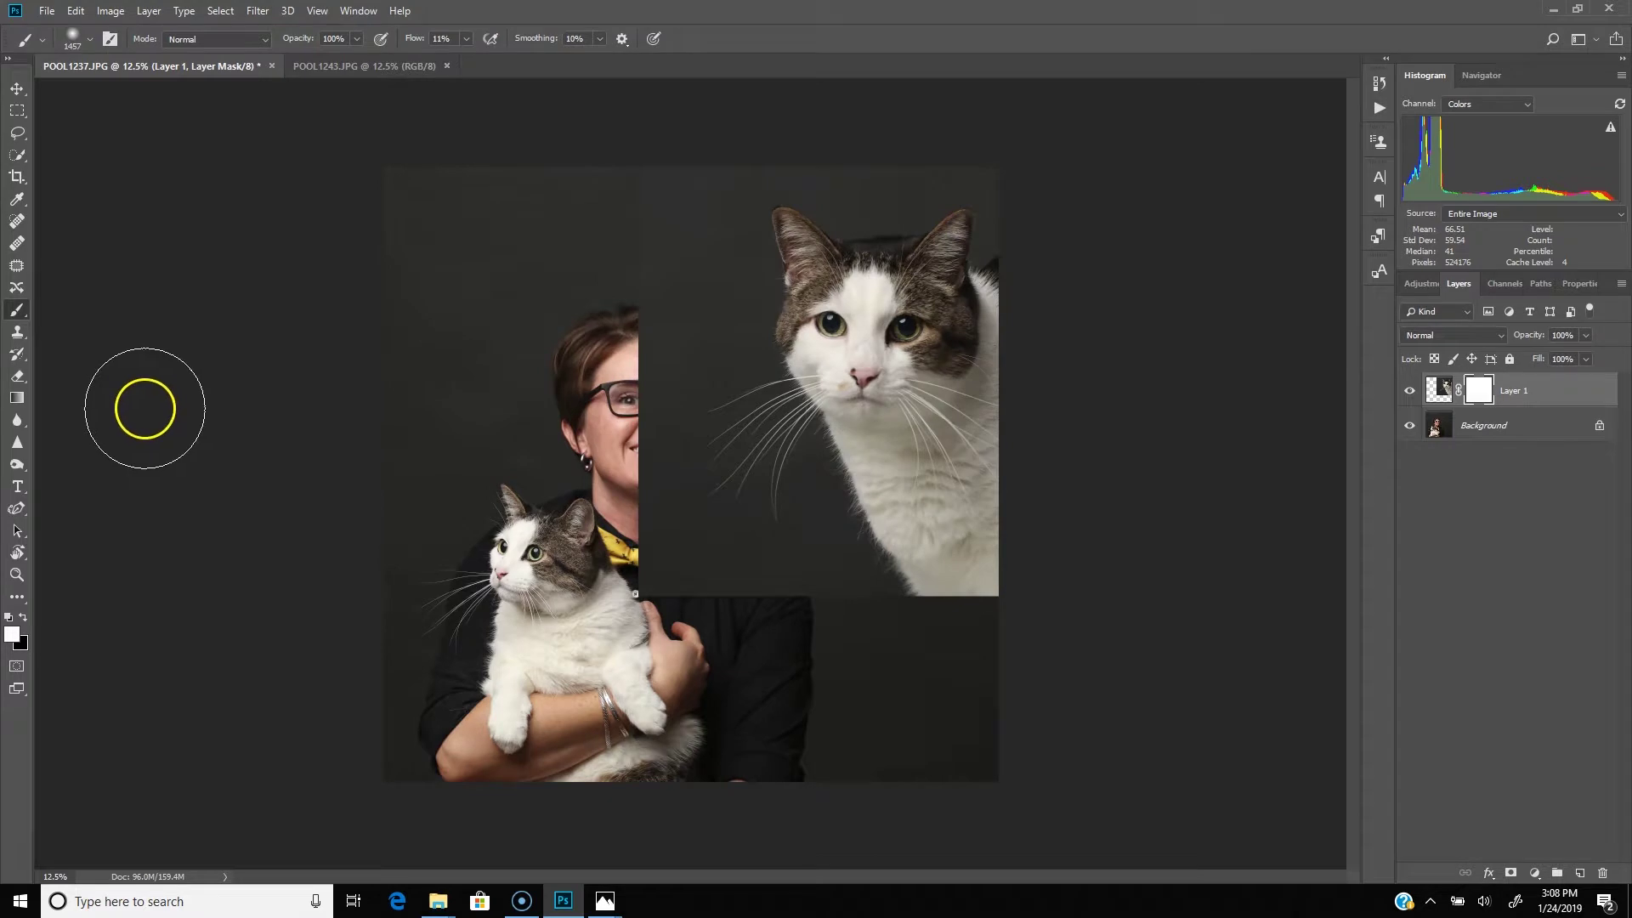
{"action": "key", "text": "x"}
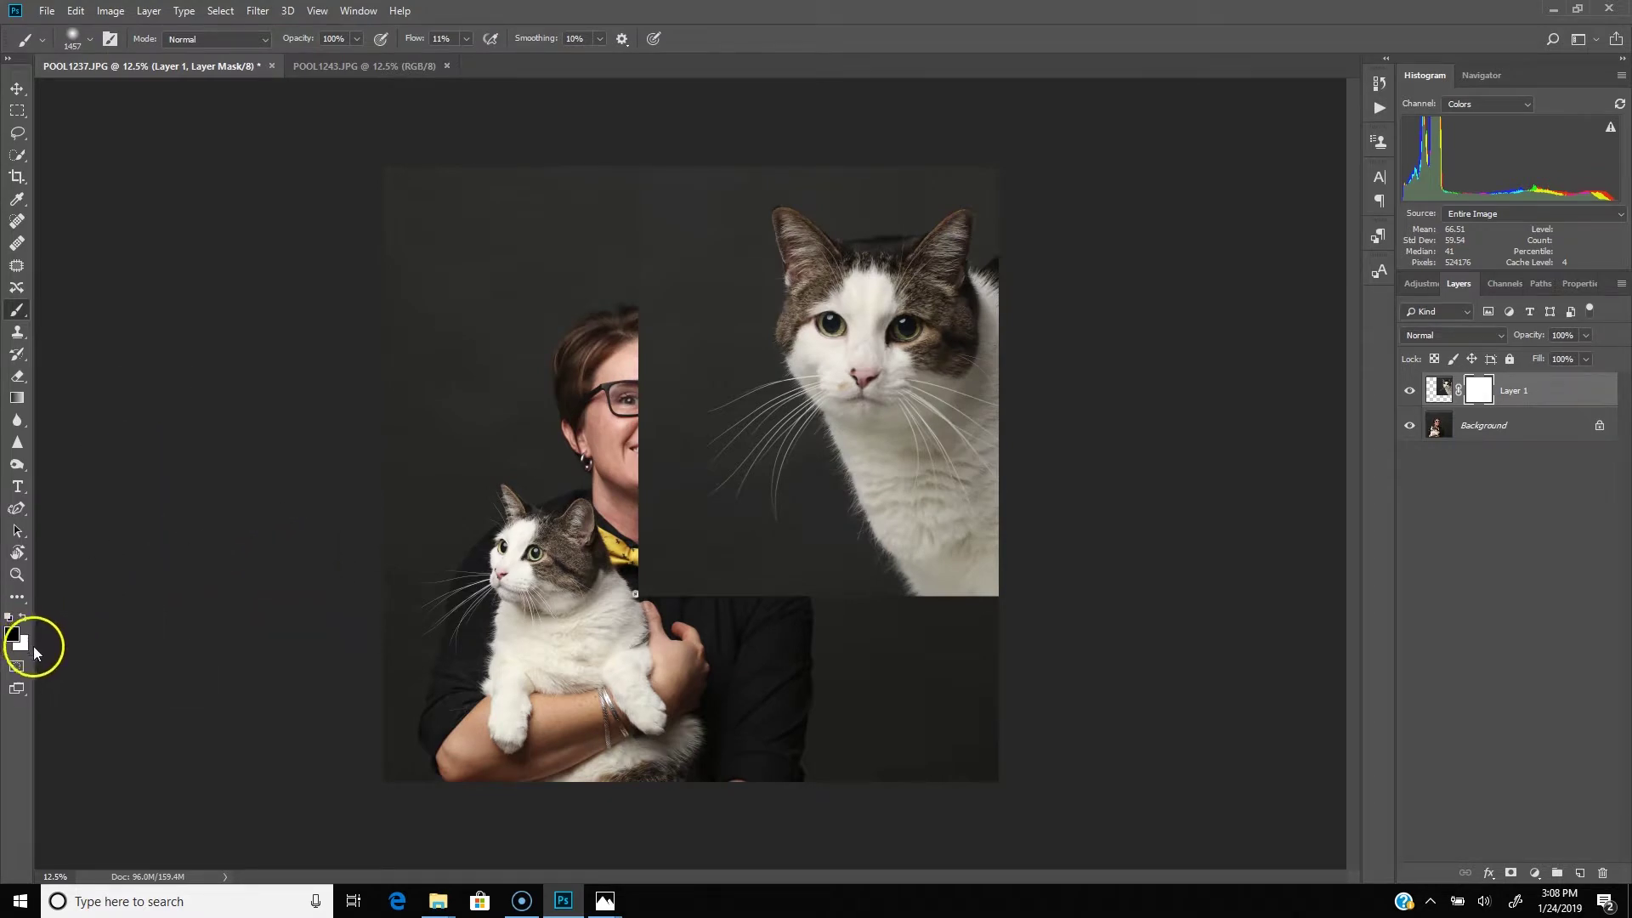
{"action": "key", "text": "x"}
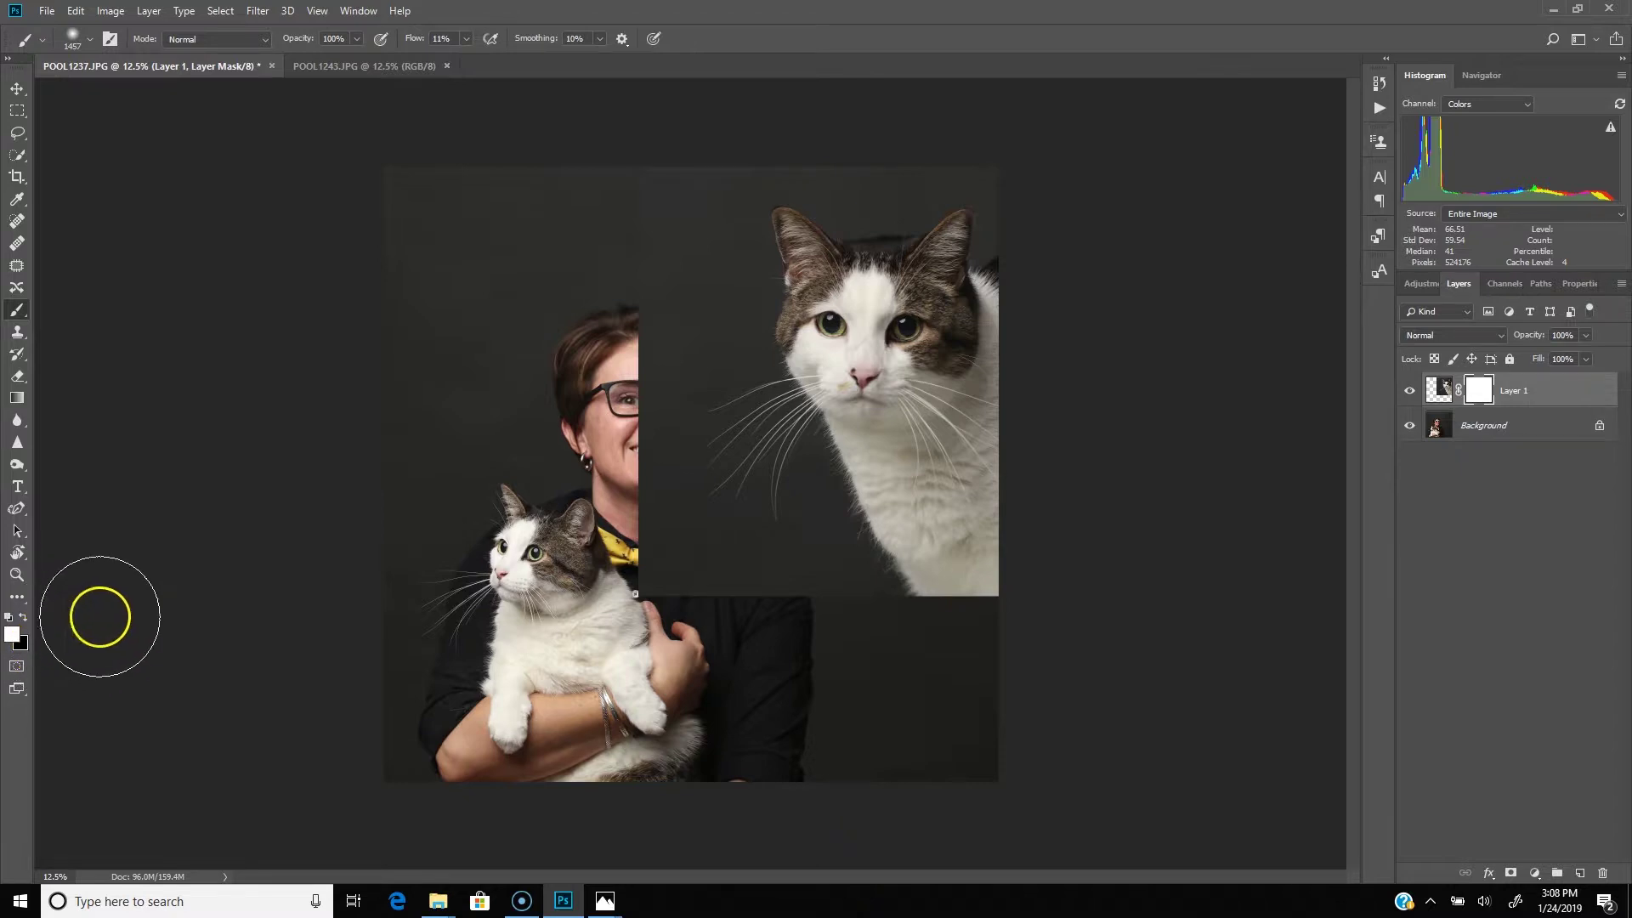
{"action": "left_click_drag", "start_coordinate": [627, 553], "coordinate": [659, 592]}
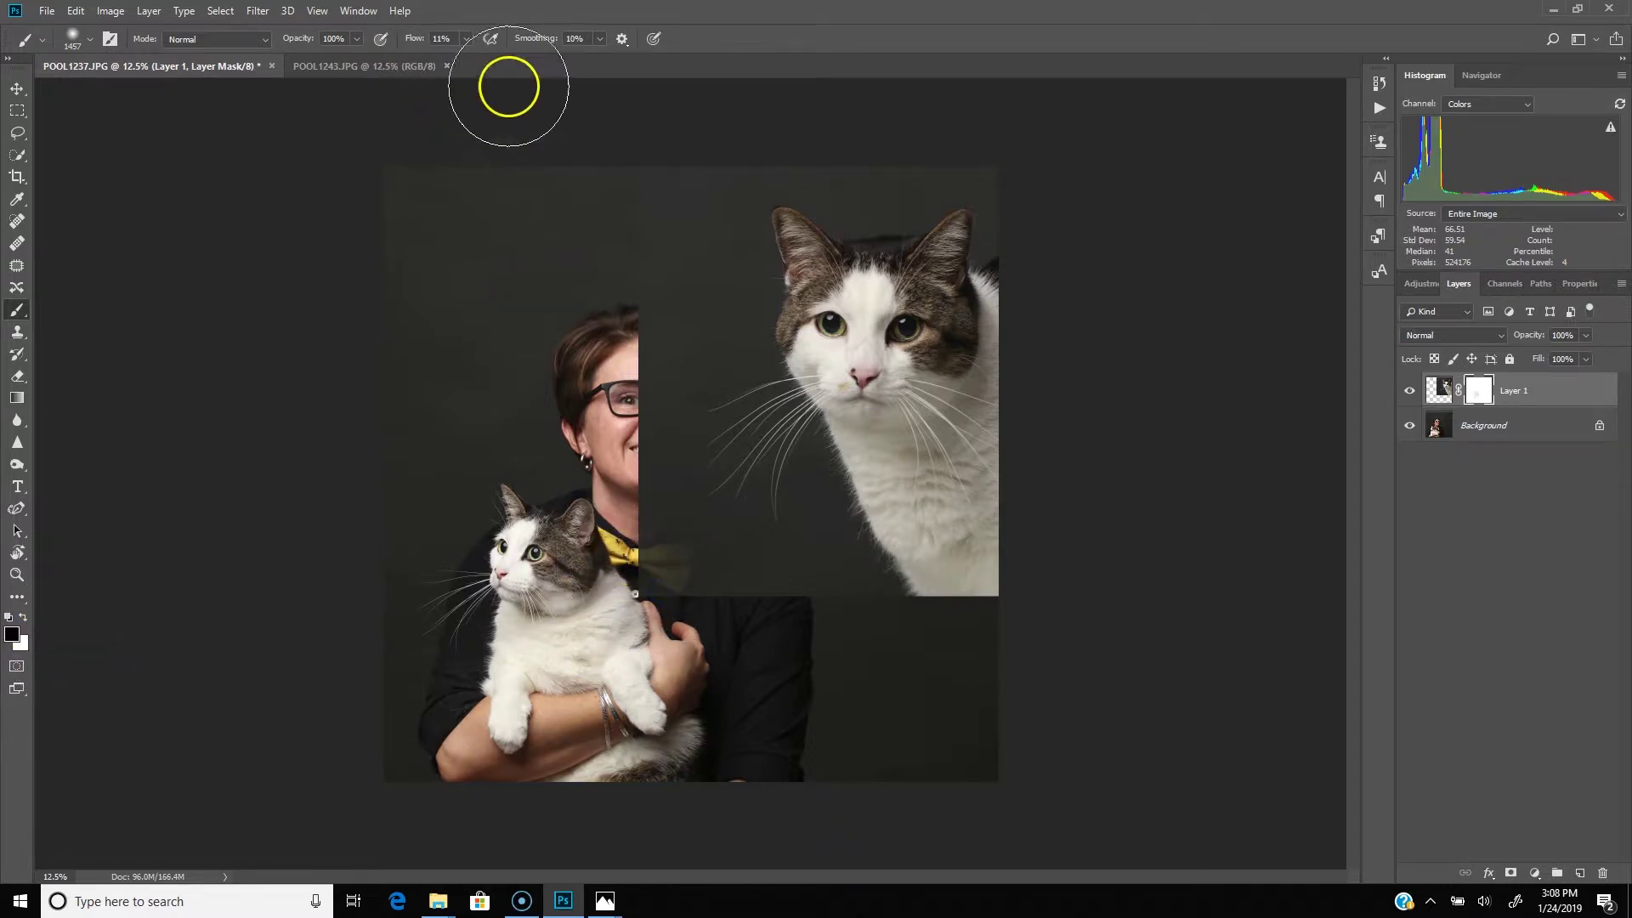
{"action": "left_click", "coordinate": [465, 39]}
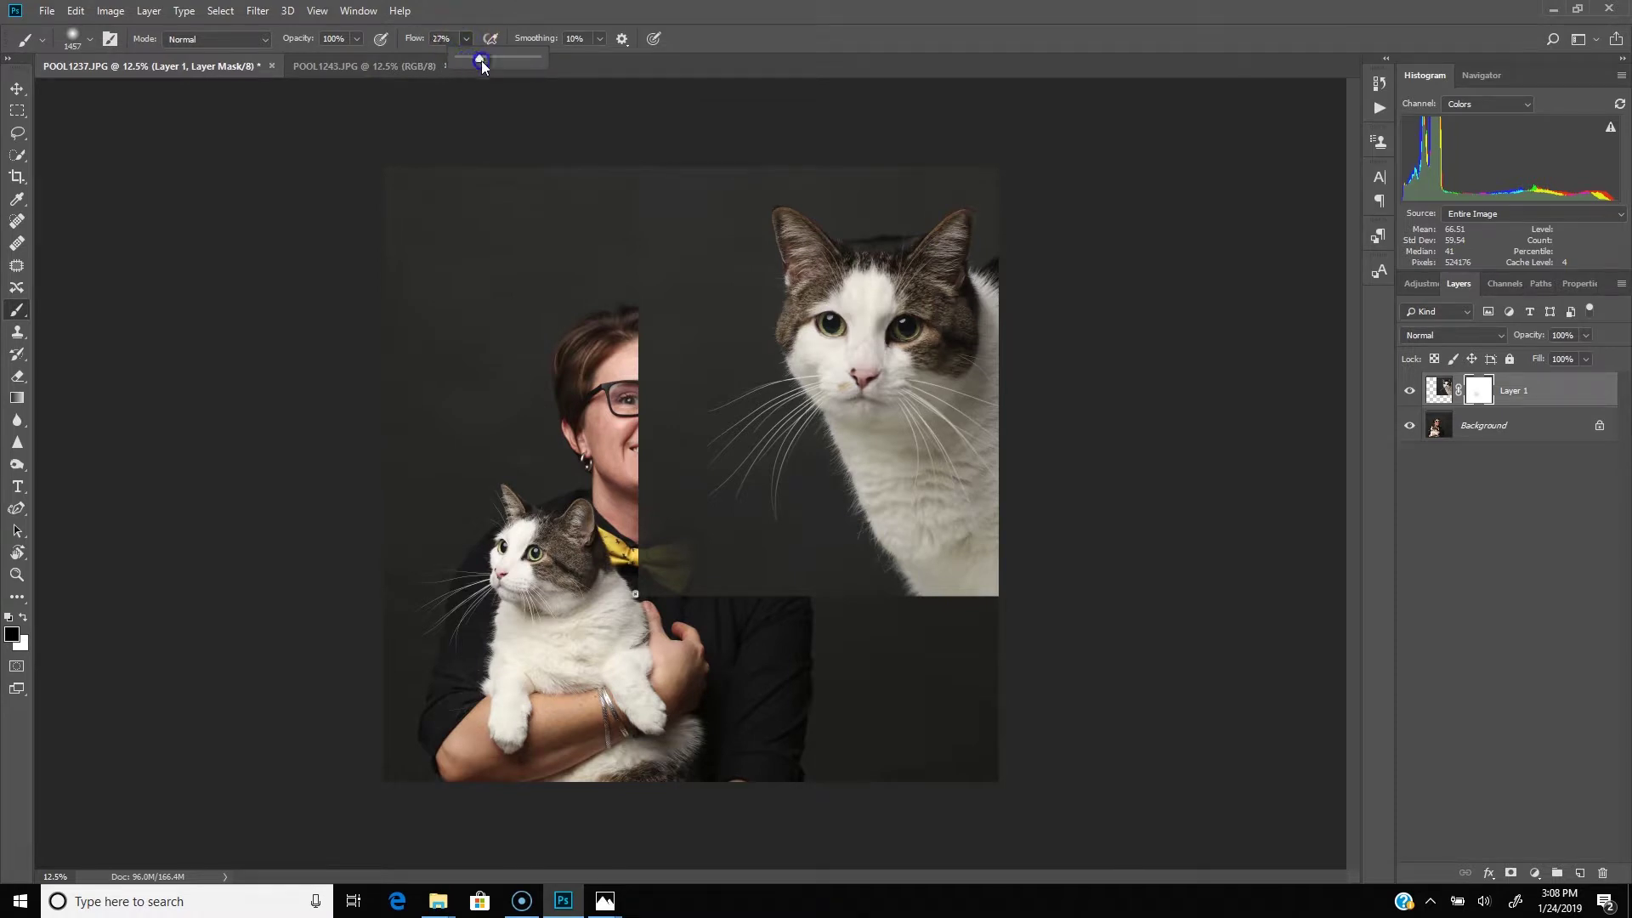
{"action": "mouse_move", "coordinate": [648, 529]}
{"action": "left_mouse_down"}
{"action": "mouse_move", "coordinate": [609, 522]}
{"action": "mouse_move", "coordinate": [575, 585]}
{"action": "mouse_move", "coordinate": [576, 565]}
{"action": "mouse_move", "coordinate": [607, 566]}
{"action": "mouse_move", "coordinate": [593, 556]}
{"action": "mouse_move", "coordinate": [677, 614]}
{"action": "mouse_move", "coordinate": [846, 633]}
{"action": "mouse_move", "coordinate": [829, 635]}
{"action": "mouse_move", "coordinate": [961, 620]}
{"action": "mouse_move", "coordinate": [962, 644]}
{"action": "mouse_move", "coordinate": [1071, 541]}
{"action": "left_mouse_up"}
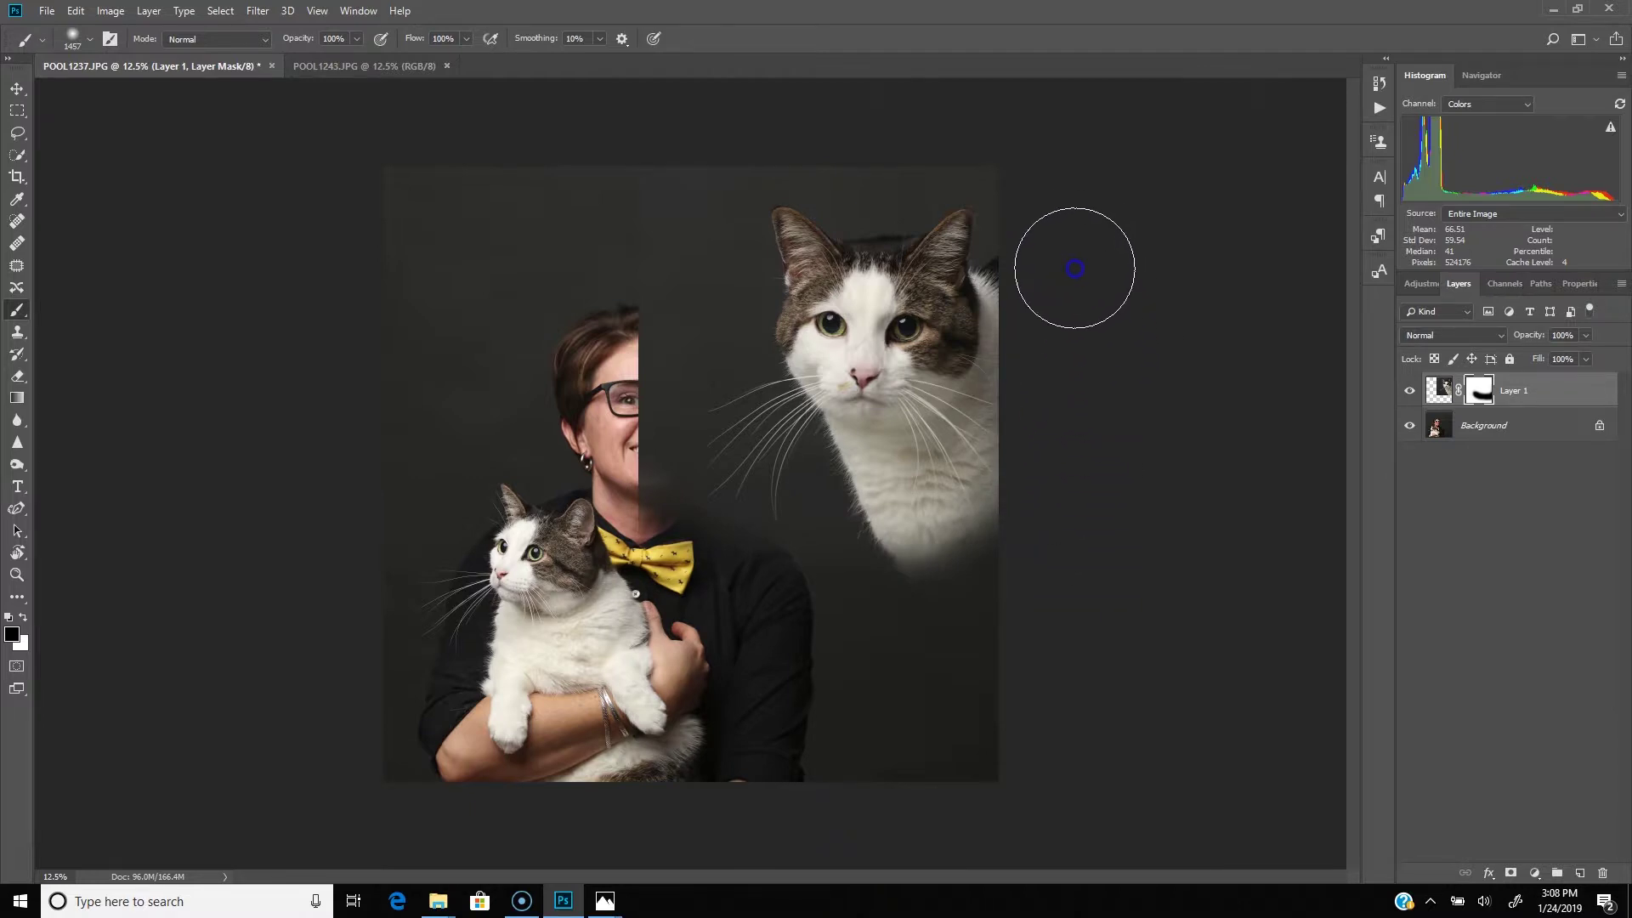
Paint Layer 1's mask over the cat's top edge and the woman's face to fade it into the backdrop.
{"action": "mouse_move", "coordinate": [1054, 170]}
{"action": "left_mouse_down"}
{"action": "mouse_move", "coordinate": [1045, 148]}
{"action": "mouse_move", "coordinate": [973, 119]}
{"action": "left_mouse_up"}
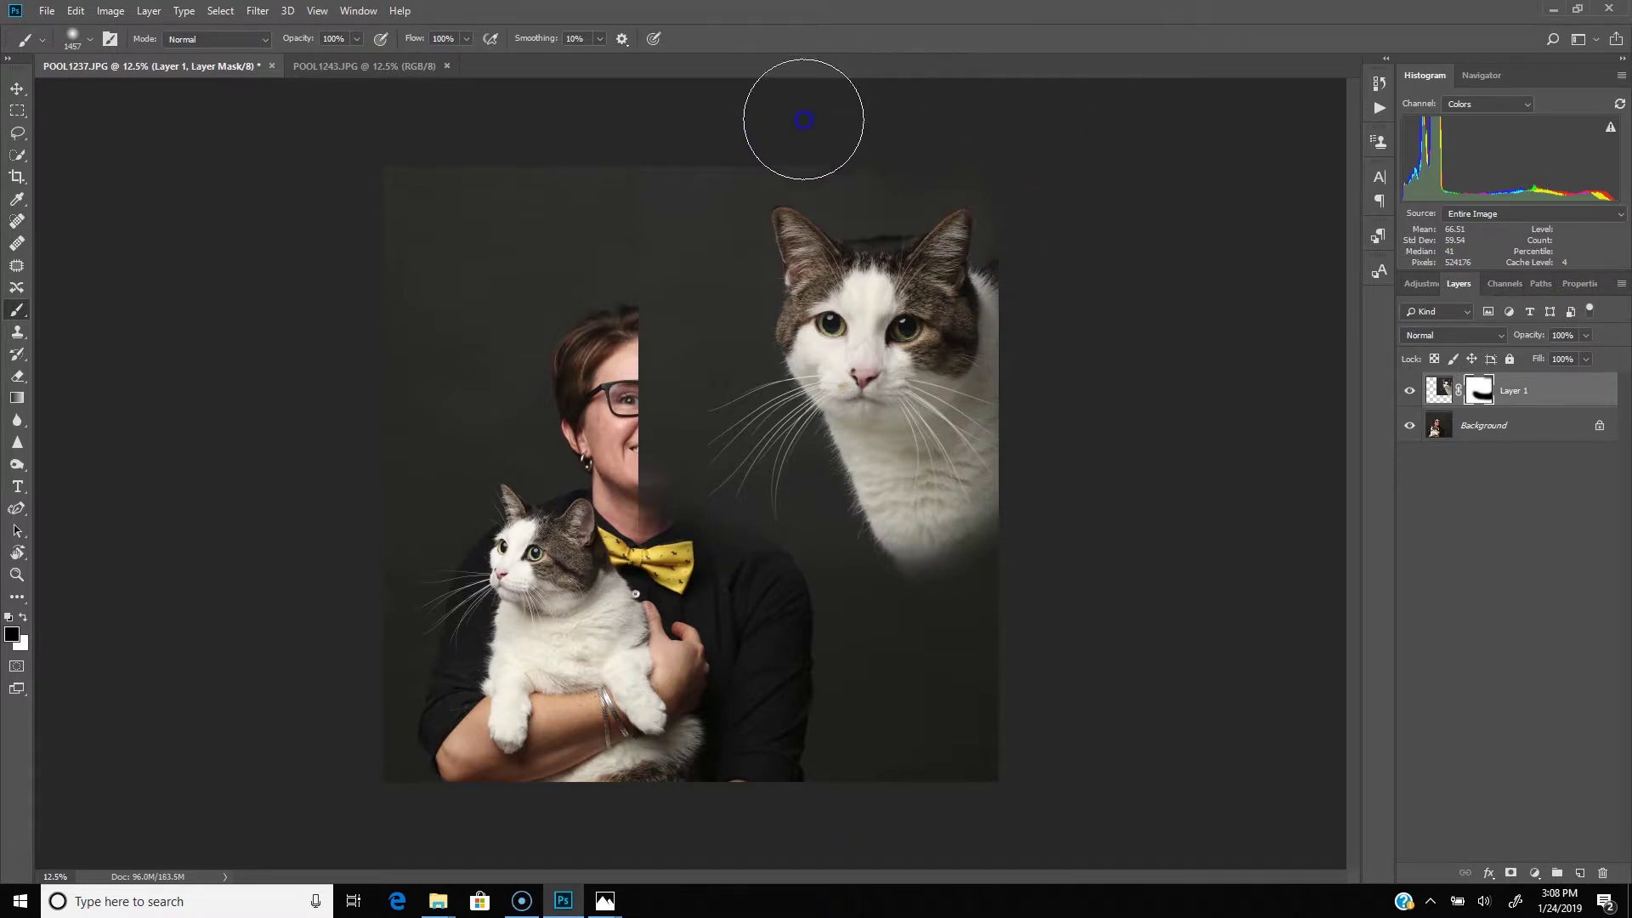
{"action": "mouse_move", "coordinate": [729, 128]}
{"action": "left_mouse_down"}
{"action": "mouse_move", "coordinate": [666, 149]}
{"action": "mouse_move", "coordinate": [650, 199]}
{"action": "mouse_move", "coordinate": [637, 315]}
{"action": "mouse_move", "coordinate": [635, 280]}
{"action": "mouse_move", "coordinate": [609, 348]}
{"action": "mouse_move", "coordinate": [636, 308]}
{"action": "mouse_move", "coordinate": [667, 342]}
{"action": "mouse_move", "coordinate": [629, 355]}
{"action": "mouse_move", "coordinate": [630, 335]}
{"action": "mouse_move", "coordinate": [609, 388]}
{"action": "mouse_move", "coordinate": [602, 521]}
{"action": "mouse_move", "coordinate": [705, 585]}
{"action": "mouse_move", "coordinate": [651, 565]}
{"action": "mouse_move", "coordinate": [776, 587]}
{"action": "left_mouse_up"}
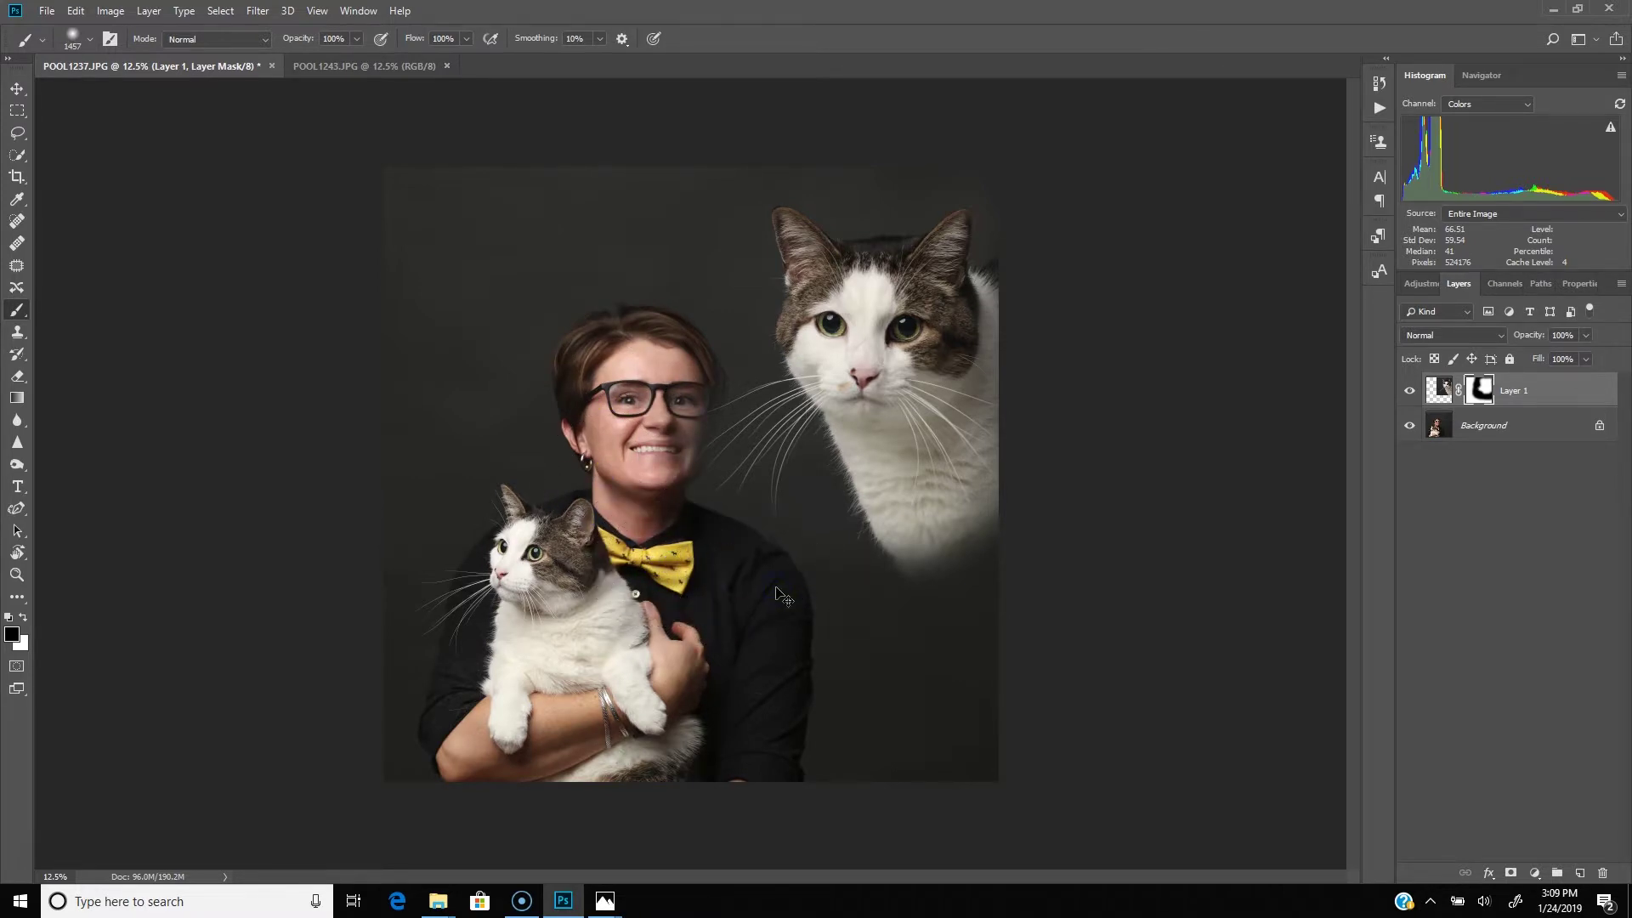
{"action": "key", "text": "ctrl+plus"}
{"action": "mouse_move", "coordinate": [629, 346]}
{"action": "left_mouse_down"}
{"action": "mouse_move", "coordinate": [650, 299]}
{"action": "mouse_move", "coordinate": [627, 263]}
{"action": "mouse_move", "coordinate": [638, 357]}
{"action": "mouse_move", "coordinate": [586, 281]}
{"action": "mouse_move", "coordinate": [614, 422]}
{"action": "mouse_move", "coordinate": [557, 381]}
{"action": "mouse_move", "coordinate": [645, 339]}
{"action": "mouse_move", "coordinate": [426, 161]}
{"action": "mouse_move", "coordinate": [686, 299]}
{"action": "mouse_move", "coordinate": [660, 328]}
{"action": "mouse_move", "coordinate": [547, 320]}
{"action": "mouse_move", "coordinate": [648, 331]}
{"action": "mouse_move", "coordinate": [572, 379]}
{"action": "mouse_move", "coordinate": [619, 462]}
{"action": "mouse_move", "coordinate": [648, 601]}
{"action": "mouse_move", "coordinate": [790, 685]}
{"action": "mouse_move", "coordinate": [904, 677]}
{"action": "mouse_move", "coordinate": [852, 623]}
{"action": "mouse_move", "coordinate": [1096, 695]}
{"action": "mouse_move", "coordinate": [1126, 641]}
{"action": "mouse_move", "coordinate": [1009, 553]}
{"action": "mouse_move", "coordinate": [1054, 570]}
{"action": "mouse_move", "coordinate": [1127, 659]}
{"action": "left_mouse_up"}
{"action": "scroll", "coordinate": [904, 678], "scroll_direction": "down", "scroll_amount": 2}
{"action": "scroll", "coordinate": [1125, 659], "scroll_direction": "up", "scroll_amount": 6}
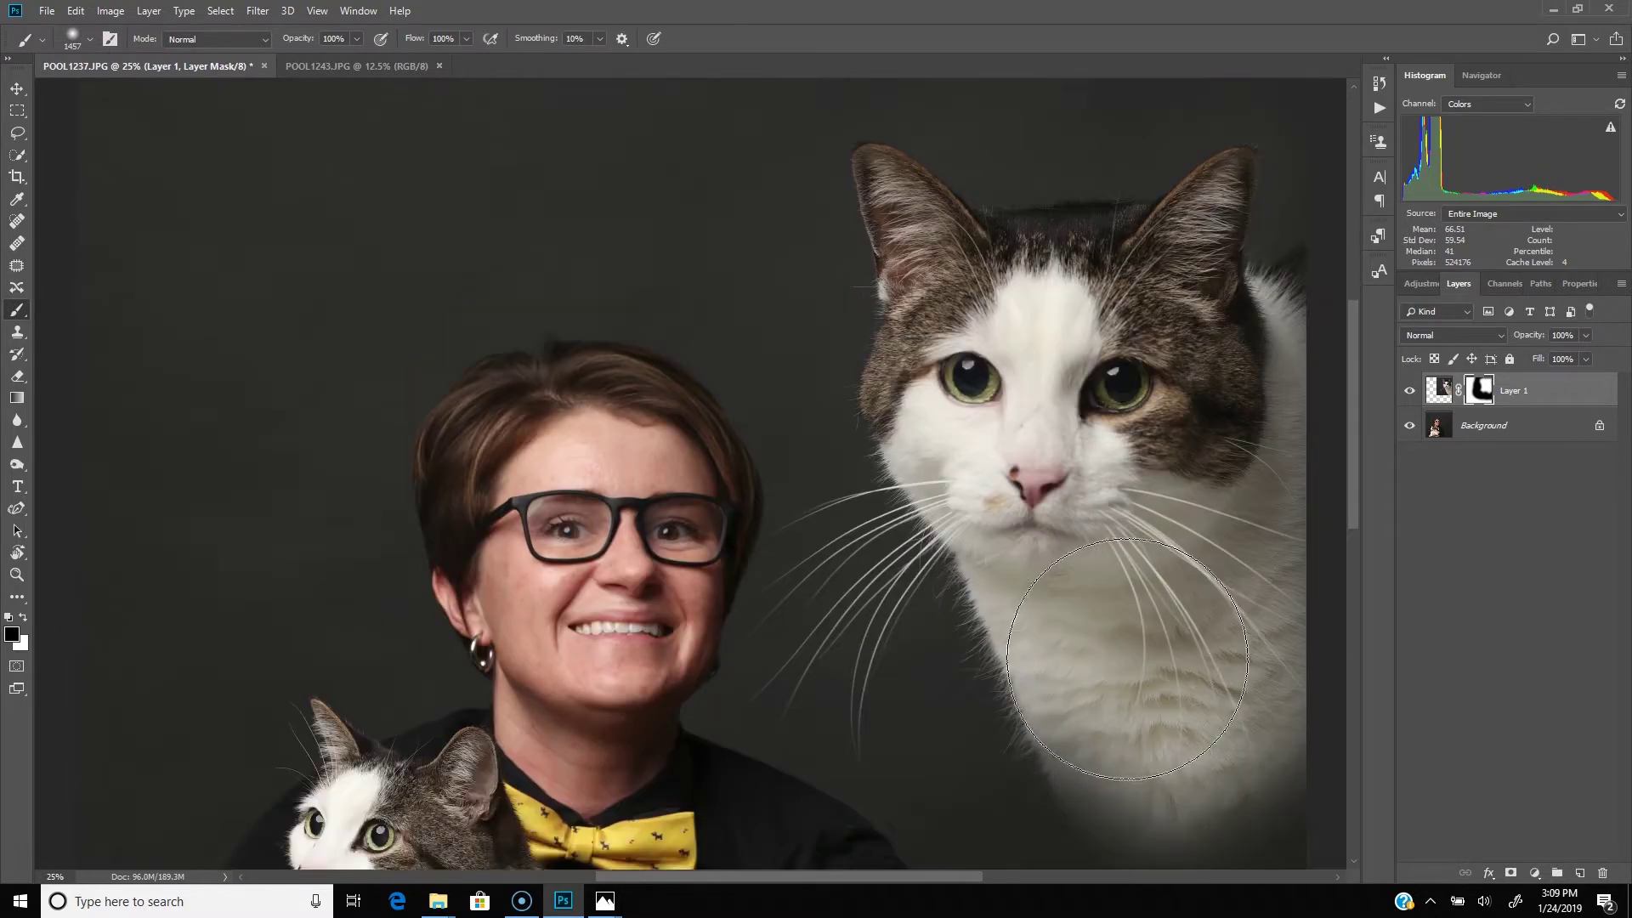
{"action": "scroll", "coordinate": [1128, 659], "scroll_direction": "up", "scroll_amount": 1}
{"action": "mouse_move", "coordinate": [901, 408]}
{"action": "left_mouse_down"}
{"action": "mouse_move", "coordinate": [882, 379]}
{"action": "mouse_move", "coordinate": [874, 226]}
{"action": "mouse_move", "coordinate": [1005, 138]}
{"action": "mouse_move", "coordinate": [809, 130]}
{"action": "left_mouse_up"}
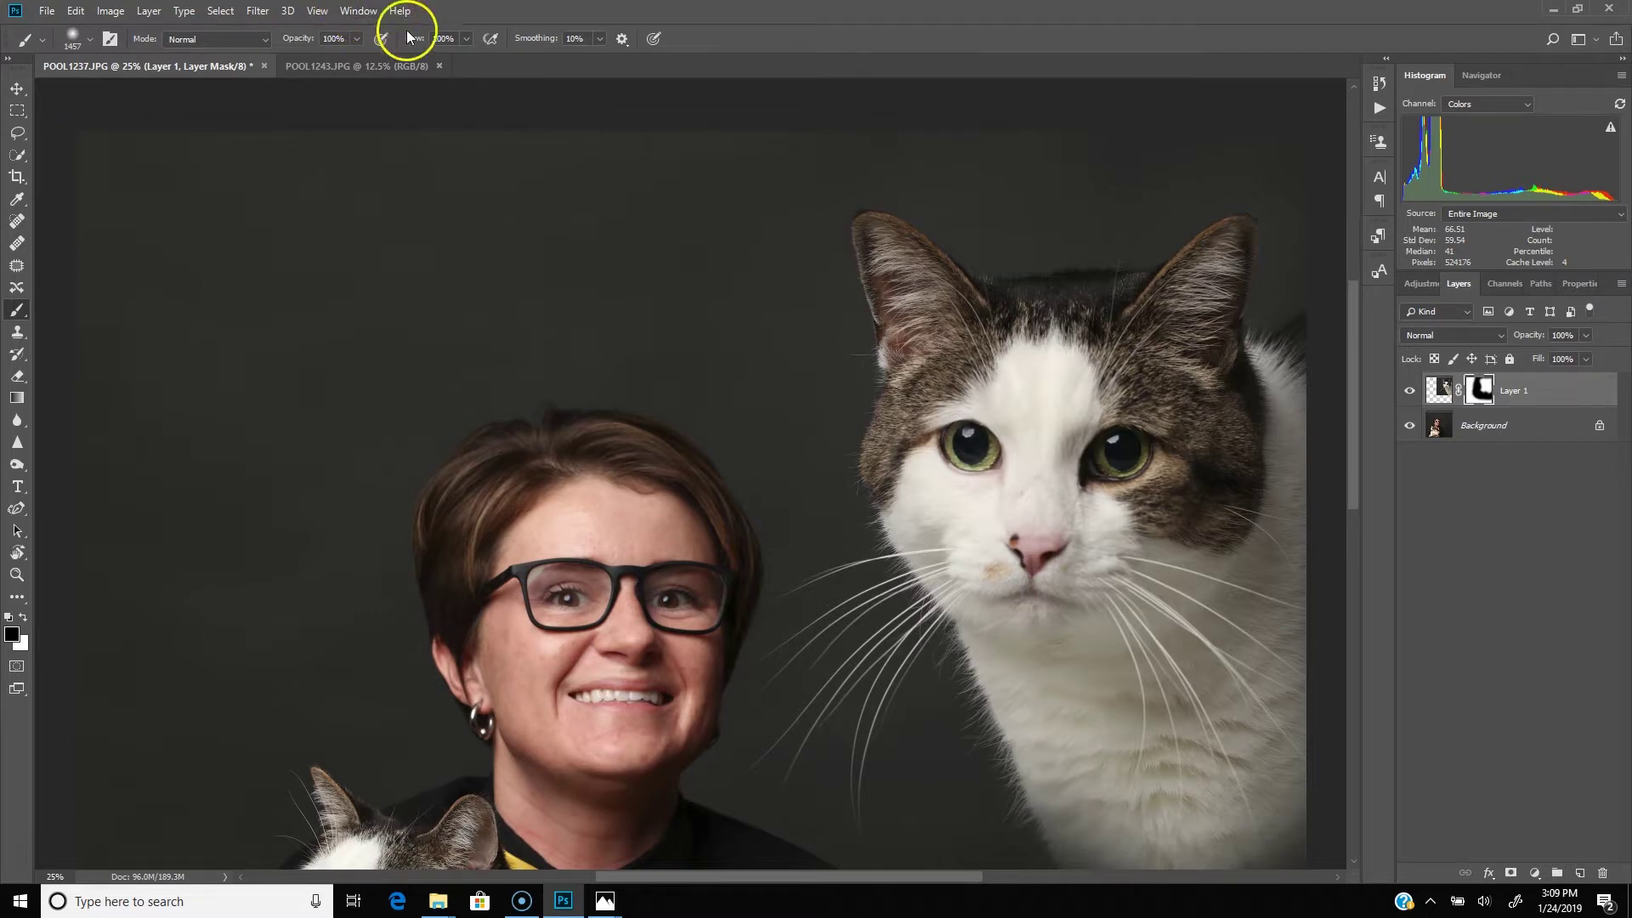
{"action": "left_click", "coordinate": [317, 11]}
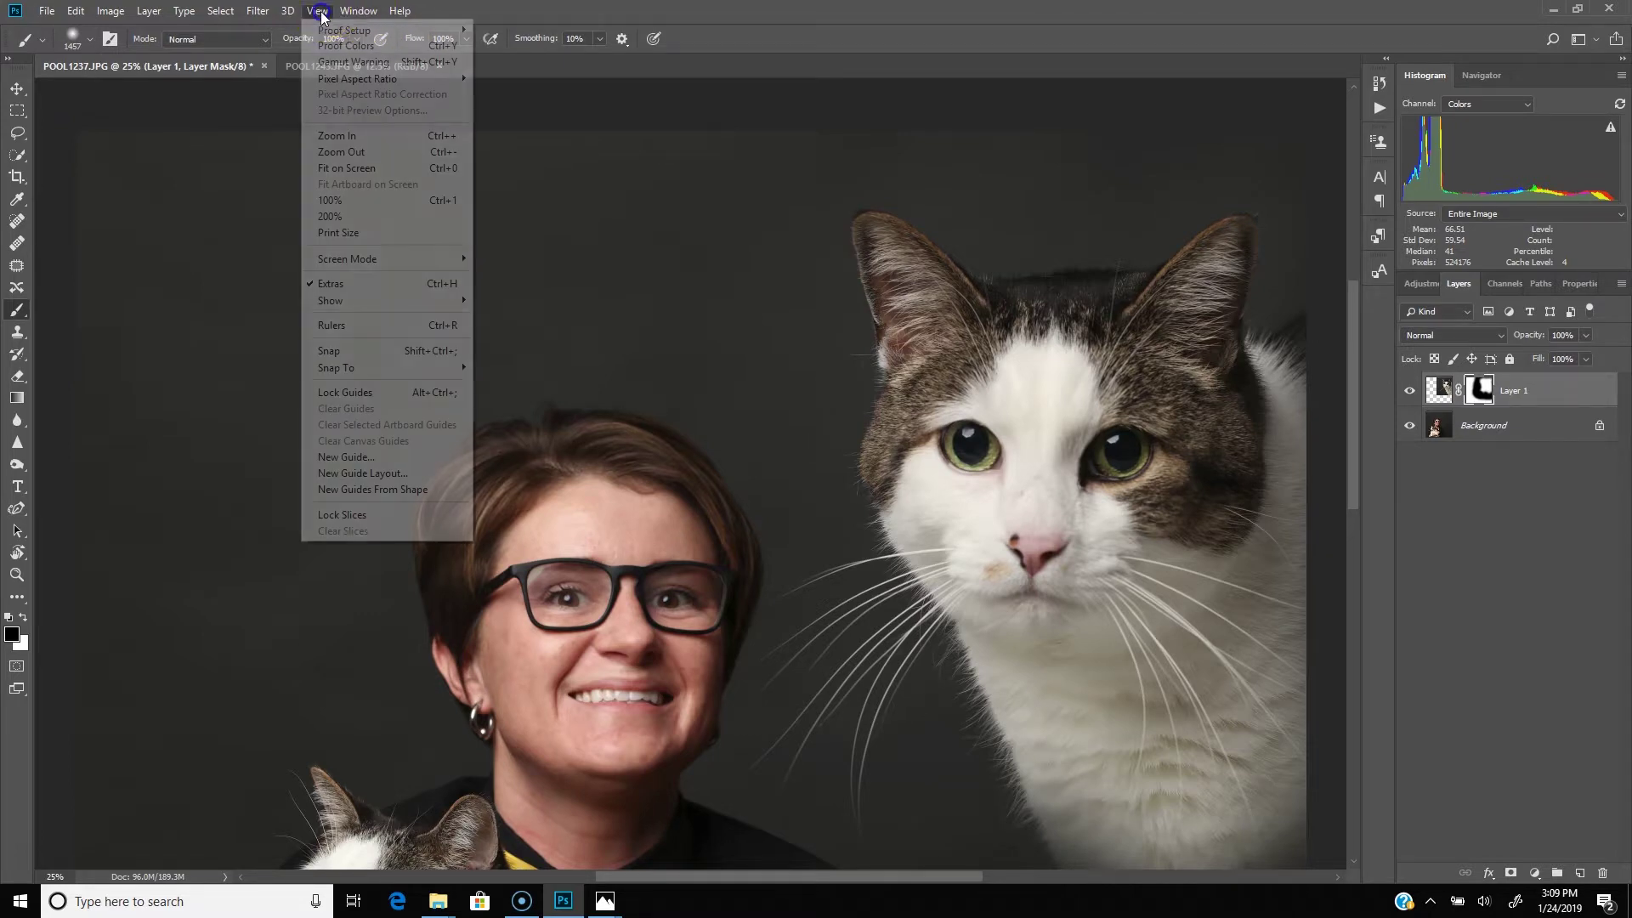
Fit on screen, hide Background, and paint Layer 1's mask near the cat's right ear.
{"action": "left_click", "coordinate": [386, 163]}
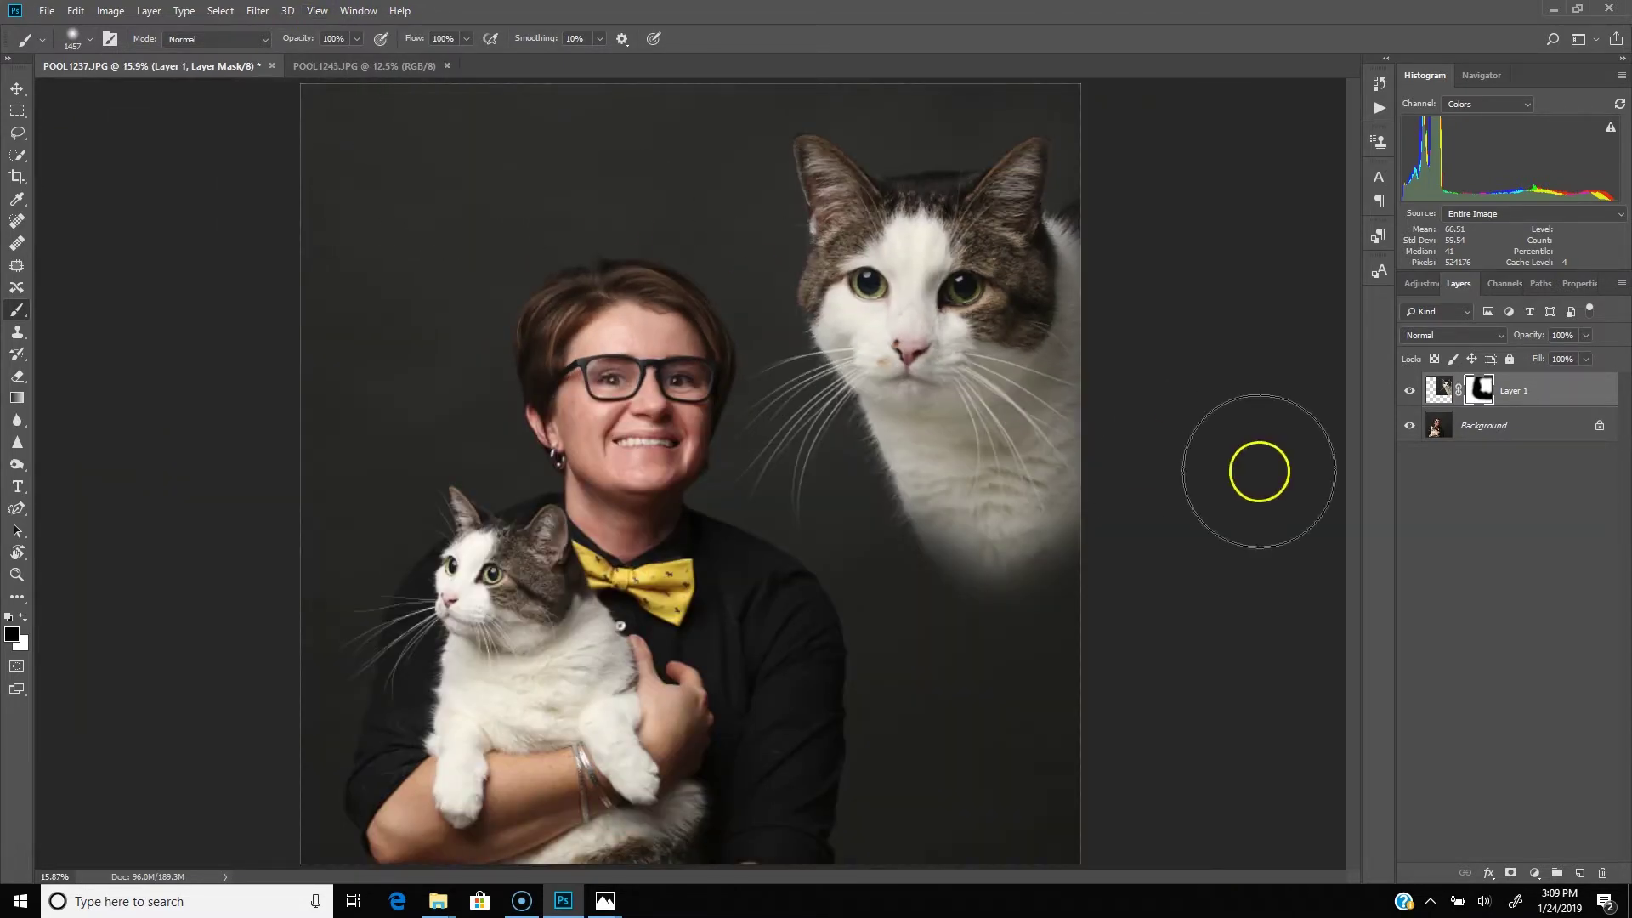
{"action": "left_click", "coordinate": [1410, 425]}
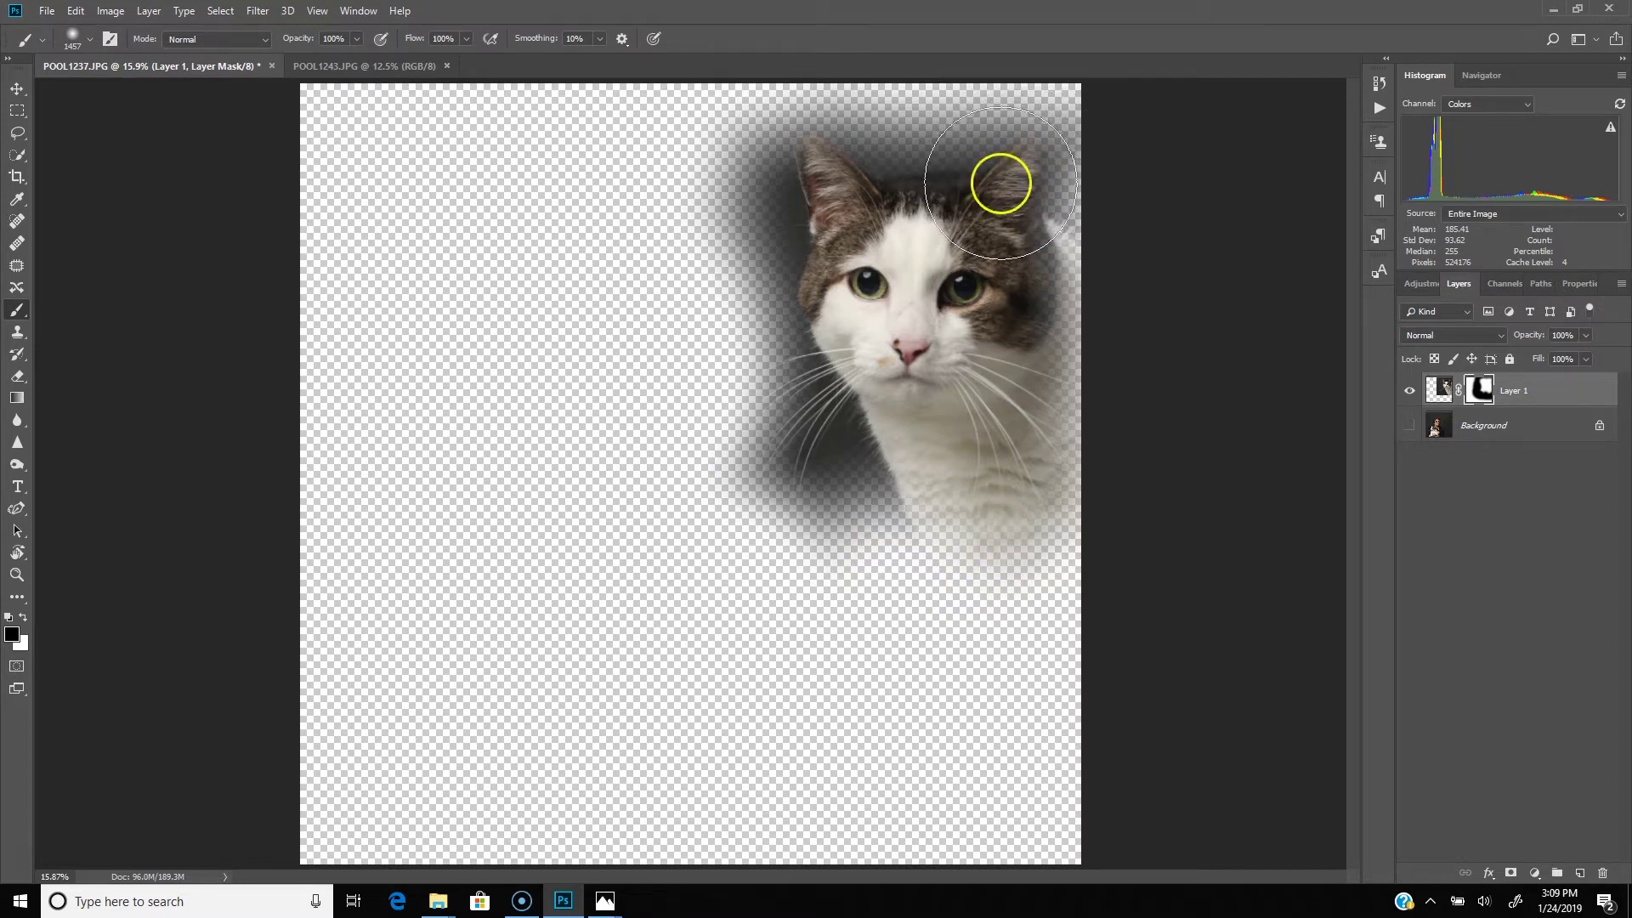
{"action": "left_click_drag", "start_coordinate": [827, 339], "coordinate": [740, 384]}
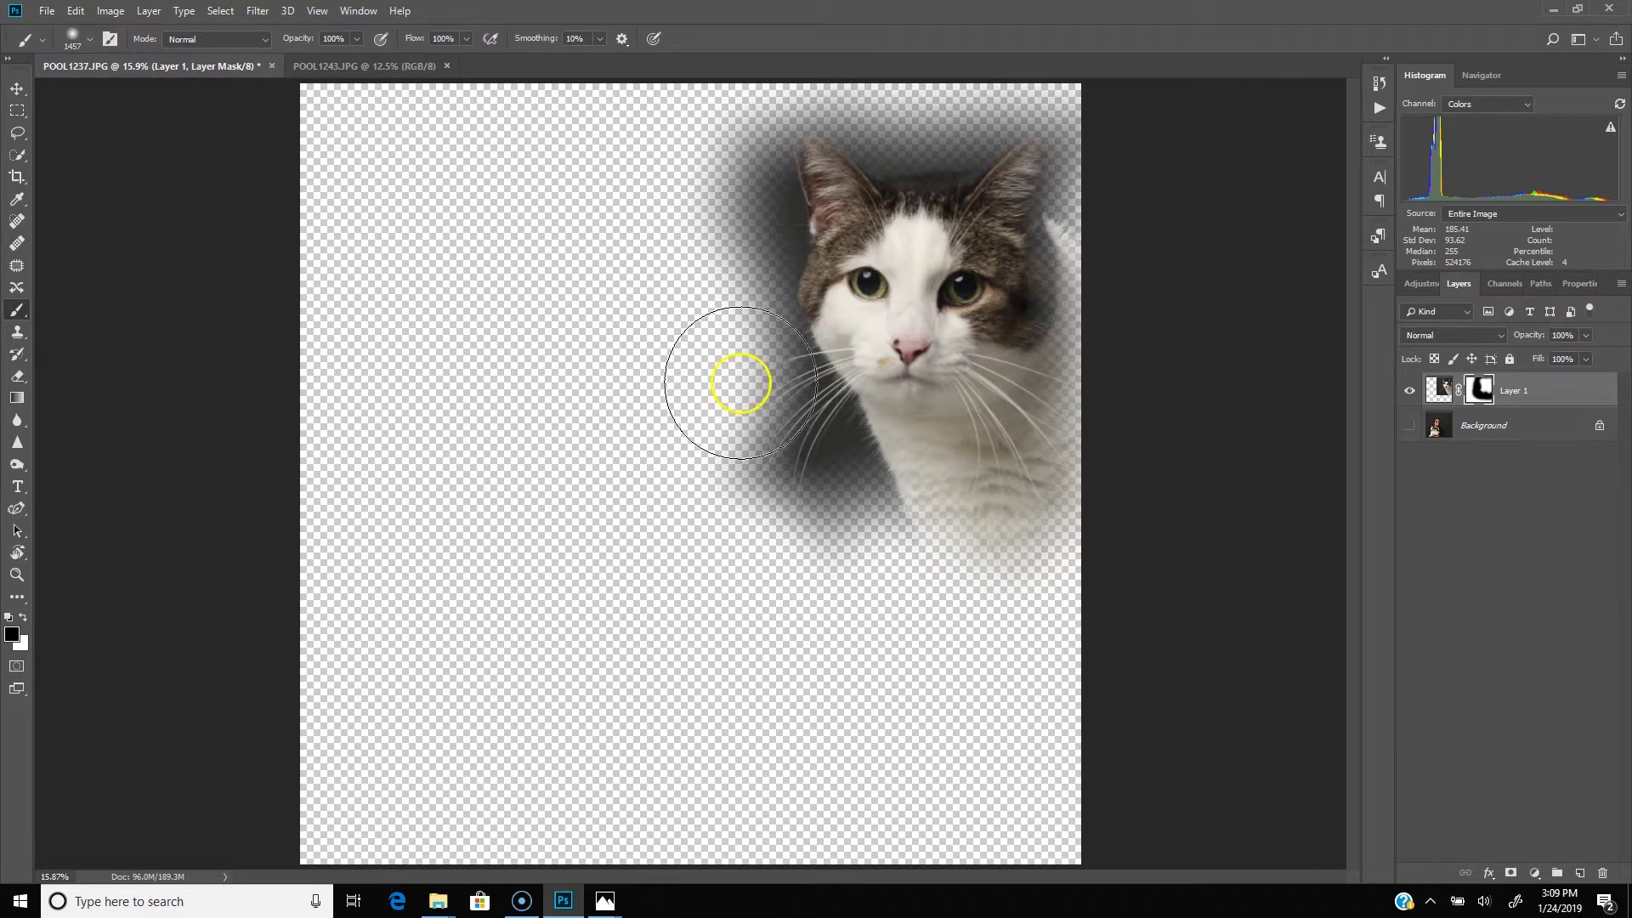
{"action": "left_click", "coordinate": [1480, 390]}
{"action": "mouse_move", "coordinate": [1051, 247]}
{"action": "left_mouse_down"}
{"action": "mouse_move", "coordinate": [1015, 214]}
{"action": "mouse_move", "coordinate": [1045, 171]}
{"action": "mouse_move", "coordinate": [1075, 182]}
{"action": "mouse_move", "coordinate": [983, 164]}
{"action": "mouse_move", "coordinate": [836, 208]}
{"action": "mouse_move", "coordinate": [801, 182]}
{"action": "mouse_move", "coordinate": [883, 252]}
{"action": "mouse_move", "coordinate": [867, 281]}
{"action": "mouse_move", "coordinate": [955, 298]}
{"action": "mouse_move", "coordinate": [867, 298]}
{"action": "mouse_move", "coordinate": [921, 393]}
{"action": "mouse_move", "coordinate": [867, 336]}
{"action": "mouse_move", "coordinate": [921, 435]}
{"action": "mouse_move", "coordinate": [992, 408]}
{"action": "mouse_move", "coordinate": [984, 317]}
{"action": "mouse_move", "coordinate": [1002, 262]}
{"action": "mouse_move", "coordinate": [974, 345]}
{"action": "mouse_move", "coordinate": [1005, 451]}
{"action": "mouse_move", "coordinate": [994, 445]}
{"action": "left_mouse_up"}
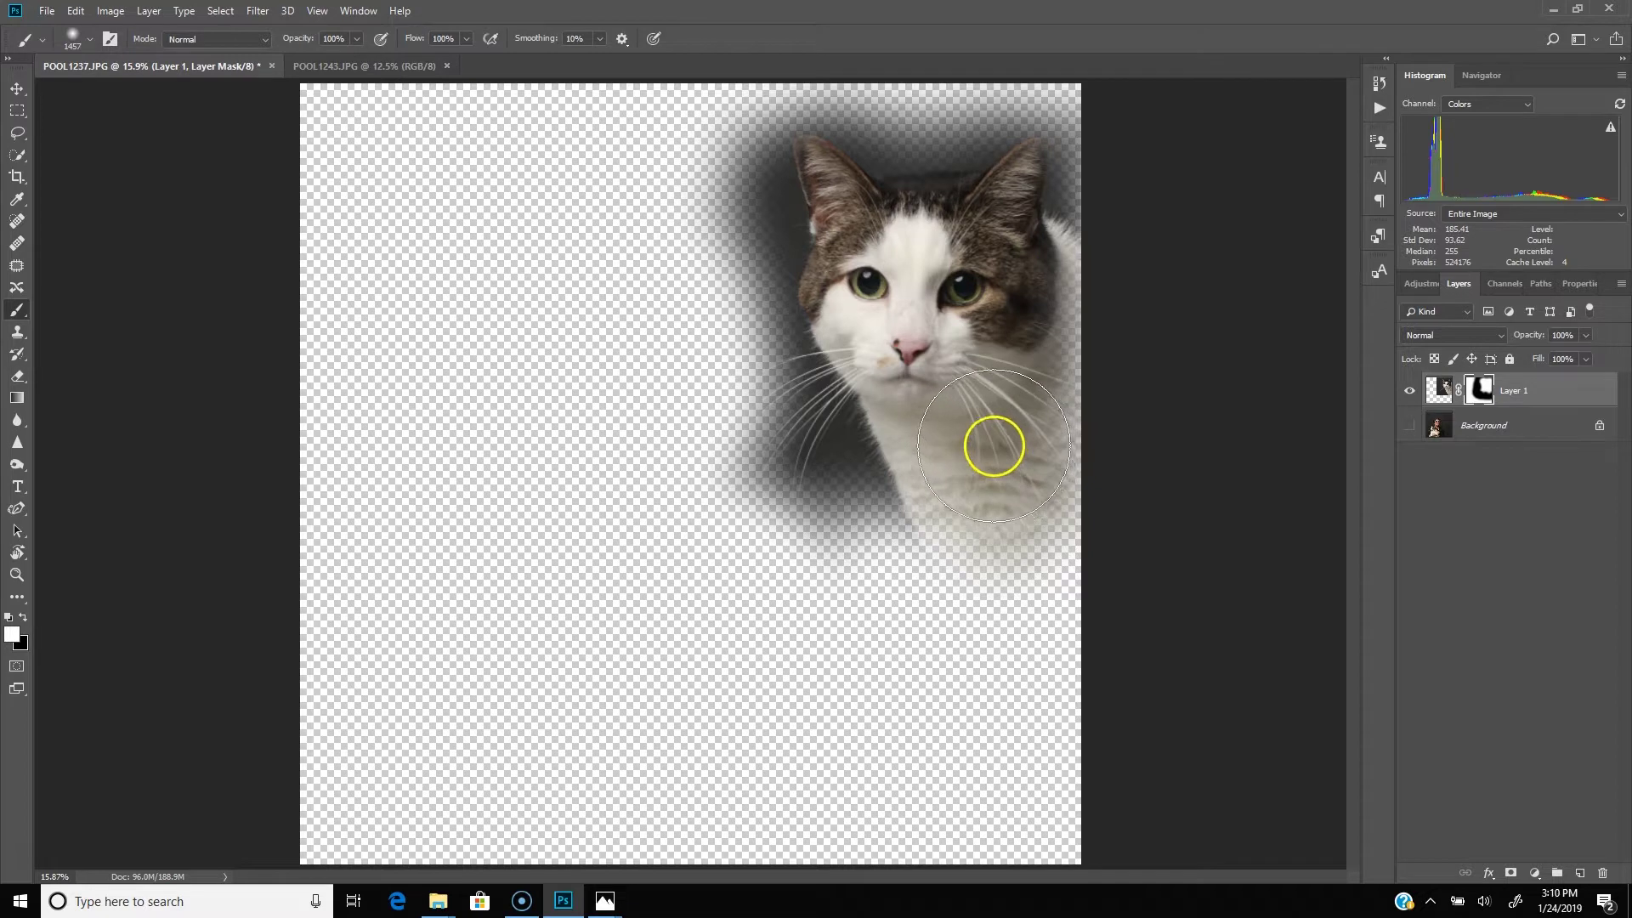
{"action": "left_click", "coordinate": [1410, 425]}
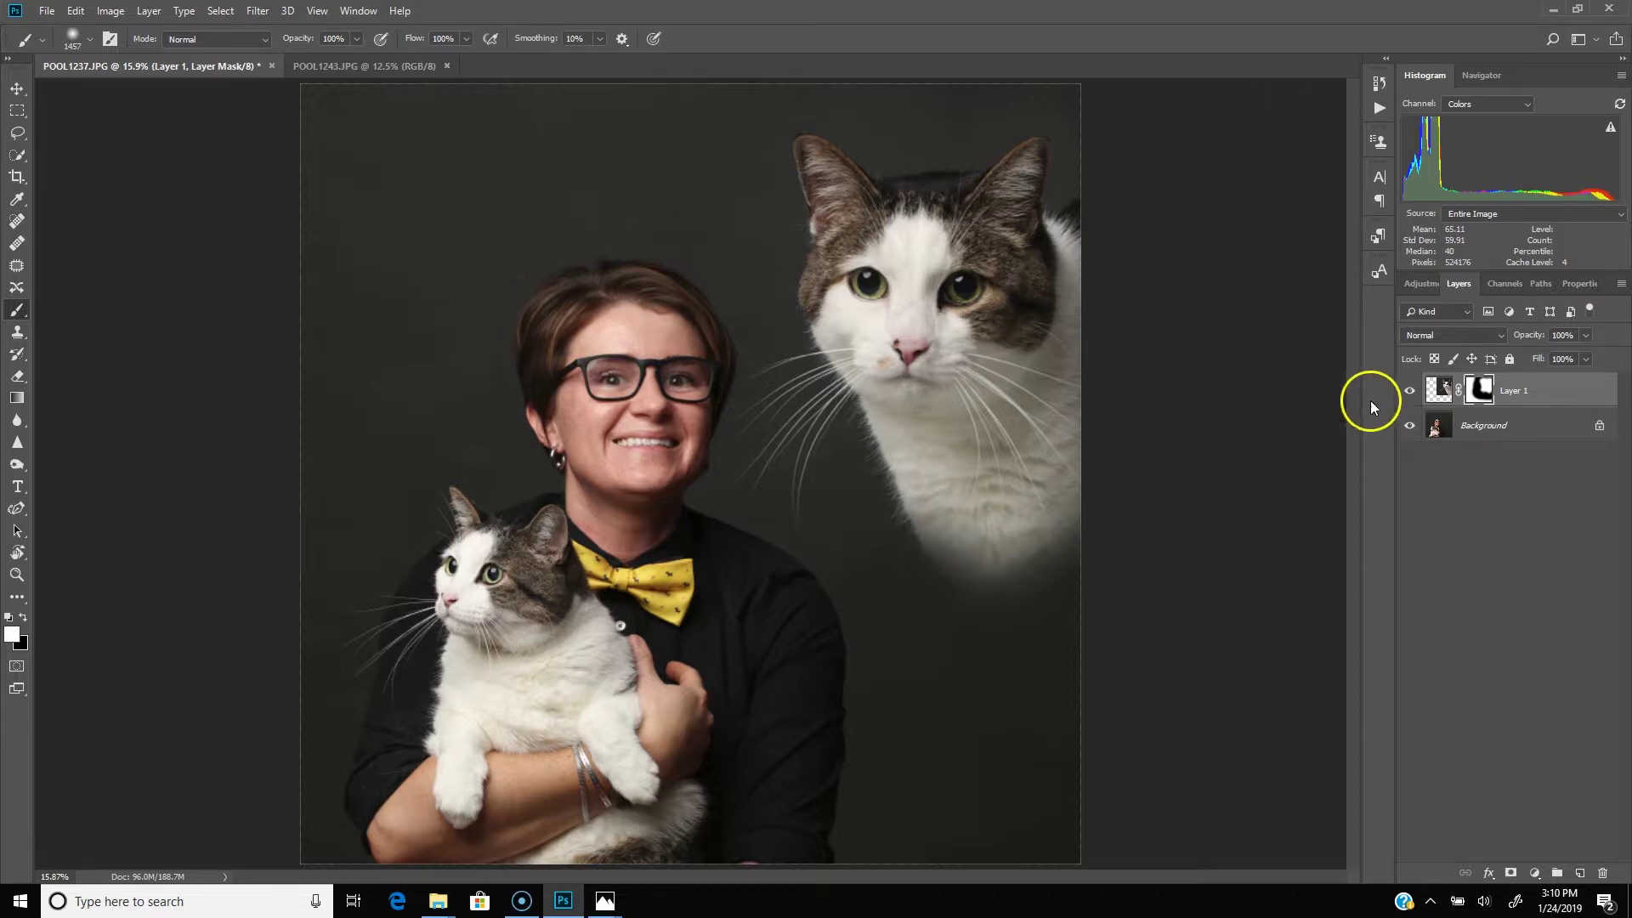
Lower the cat layer to 55% opacity and paint its mask white over the left whiskers.
{"action": "left_click", "coordinate": [1586, 336]}
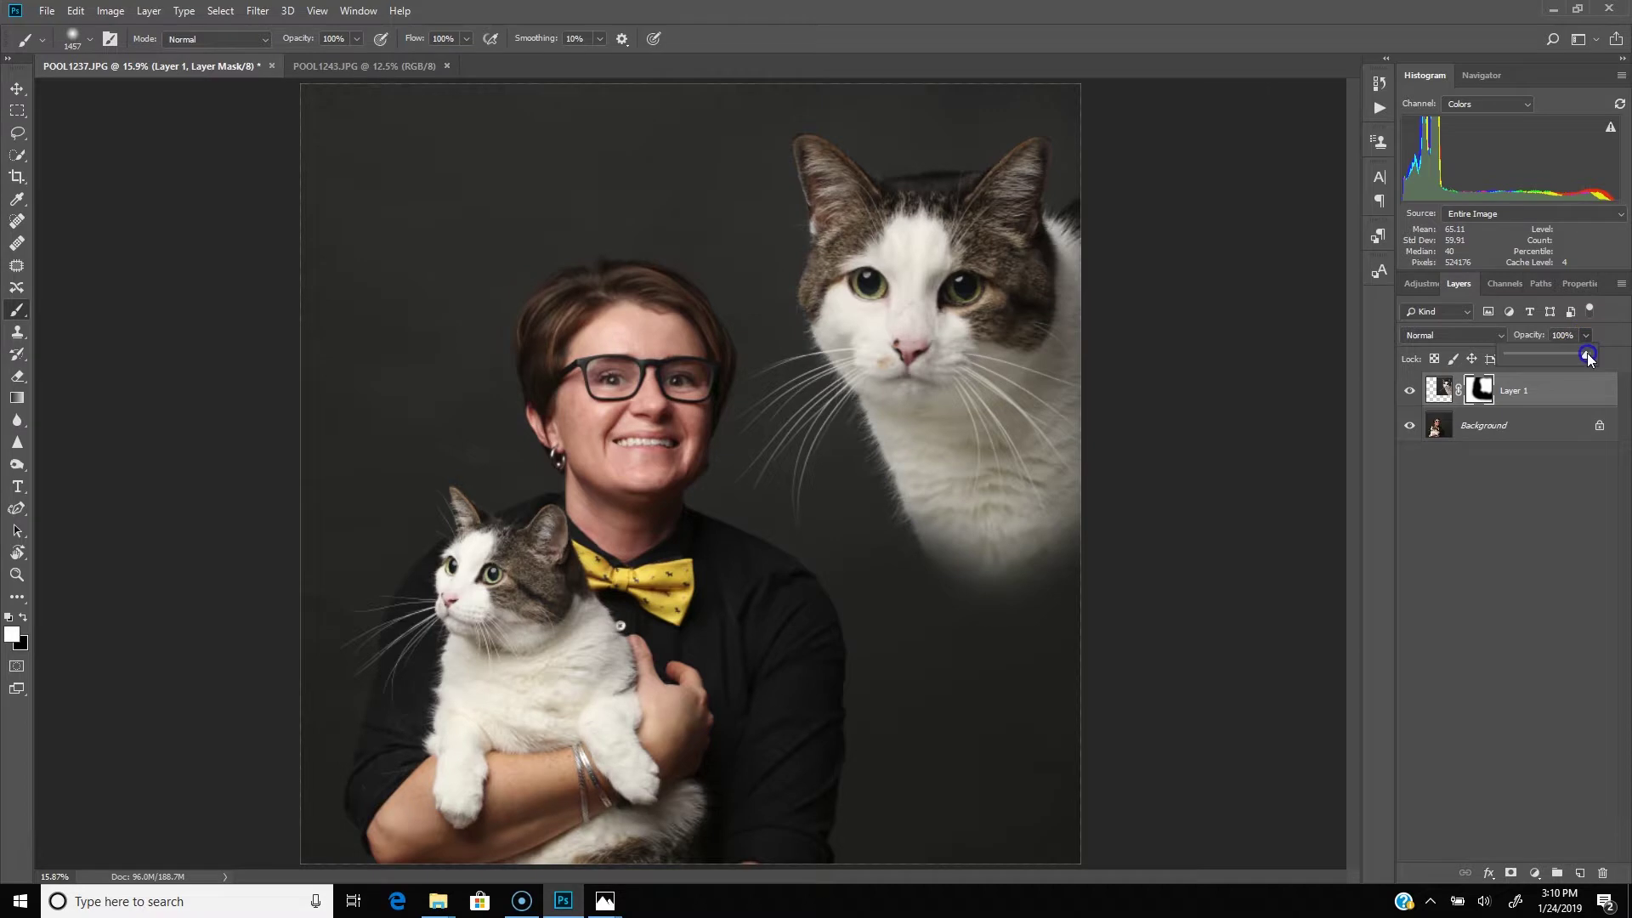
{"action": "left_click_drag", "start_coordinate": [1586, 354], "coordinate": [1551, 364]}
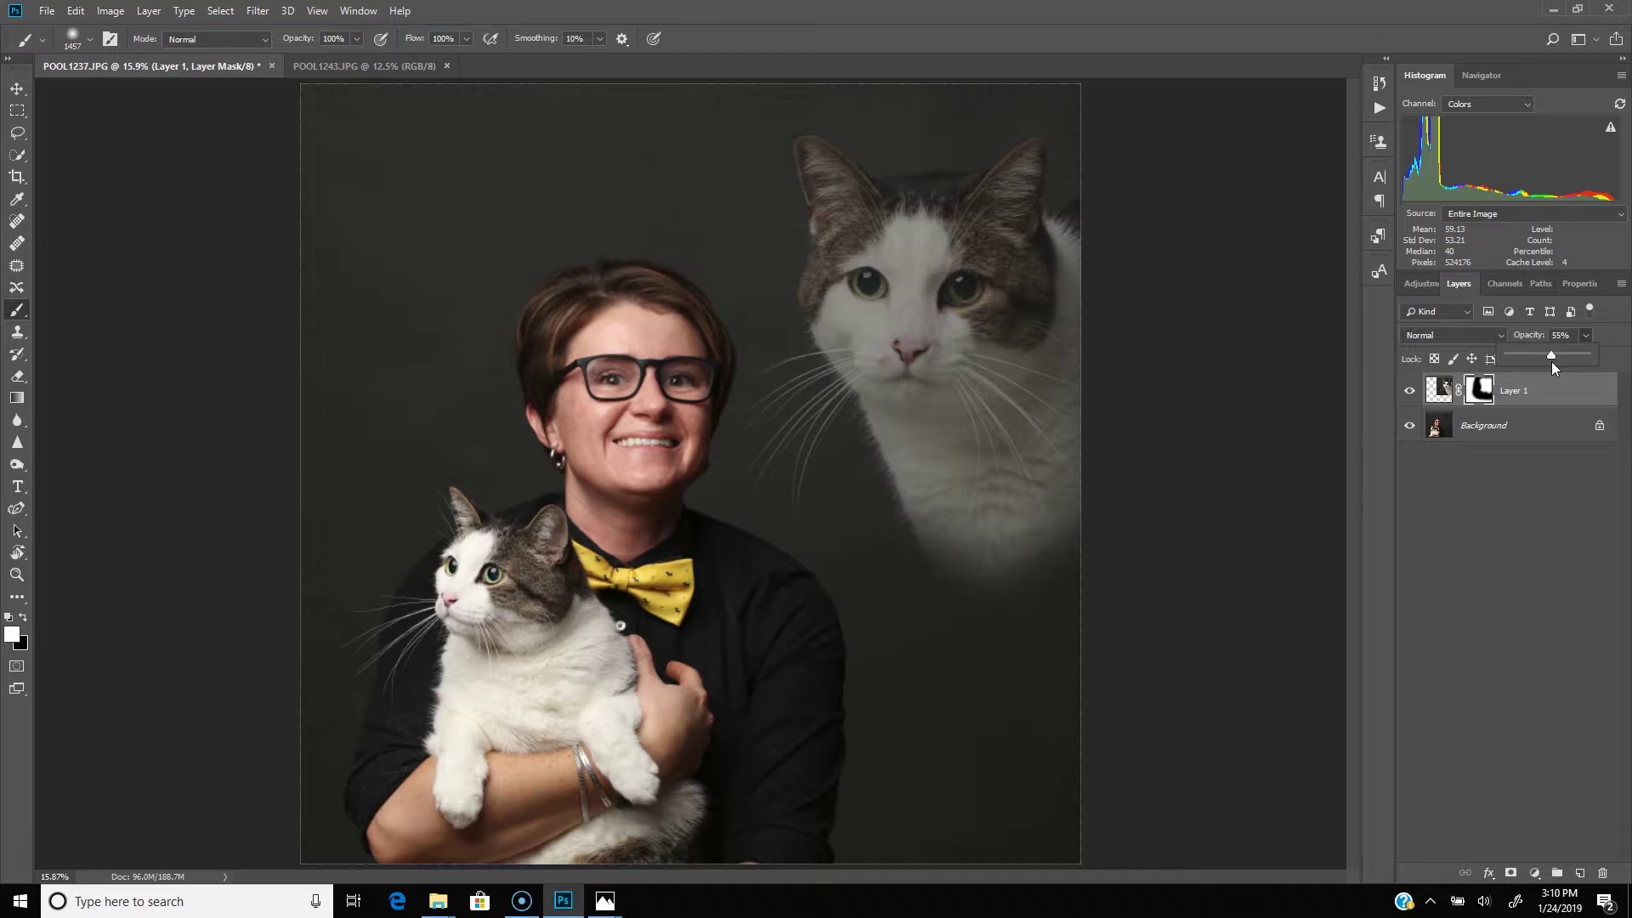
{"action": "left_click", "coordinate": [1476, 384]}
{"action": "left_click_drag", "start_coordinate": [889, 437], "coordinate": [796, 403]}
{"action": "left_click", "coordinate": [436, 908]}
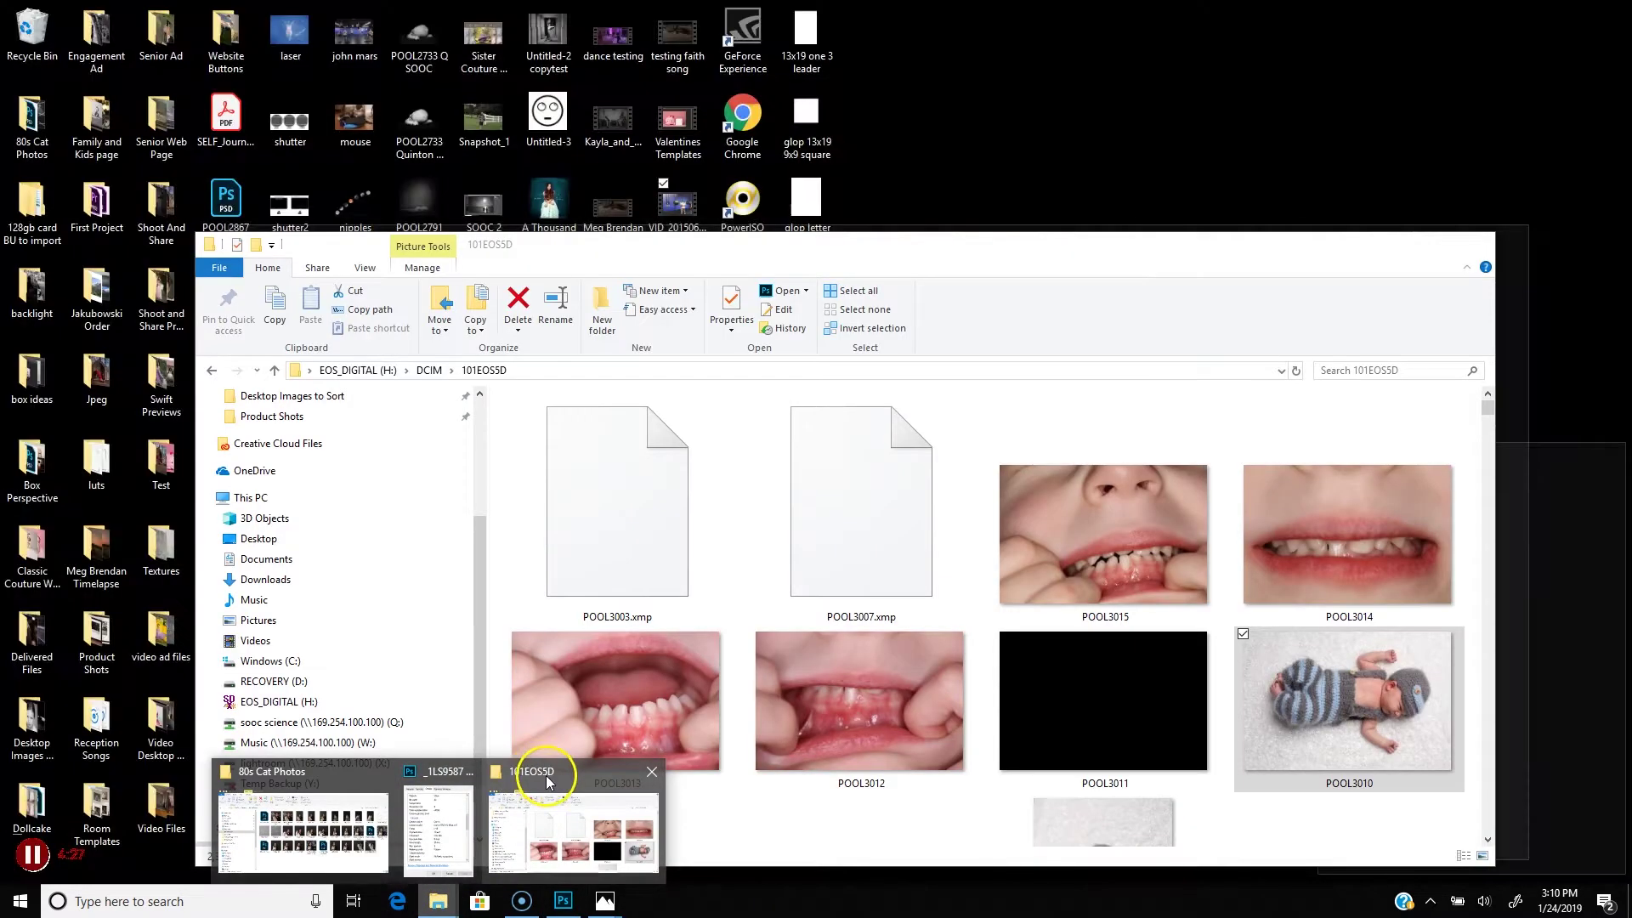
Drag Laser Overlay 3 from the 80s Cat Photos folder onto the Photoshop portrait.
{"action": "mouse_move", "coordinate": [319, 790]}
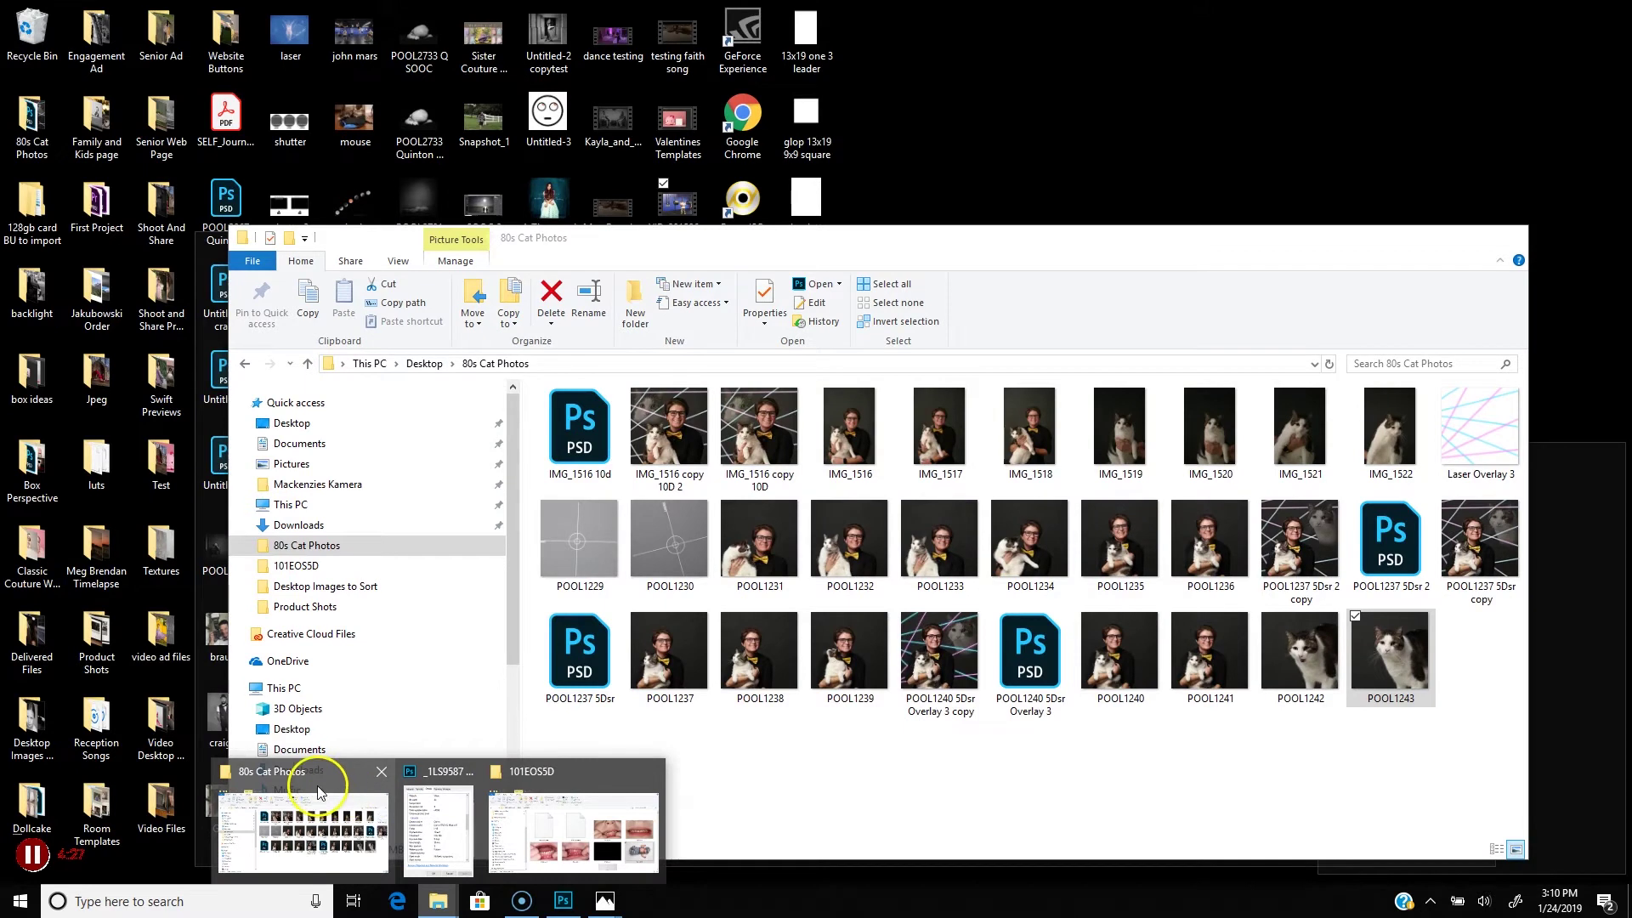
{"action": "left_click", "coordinate": [319, 780]}
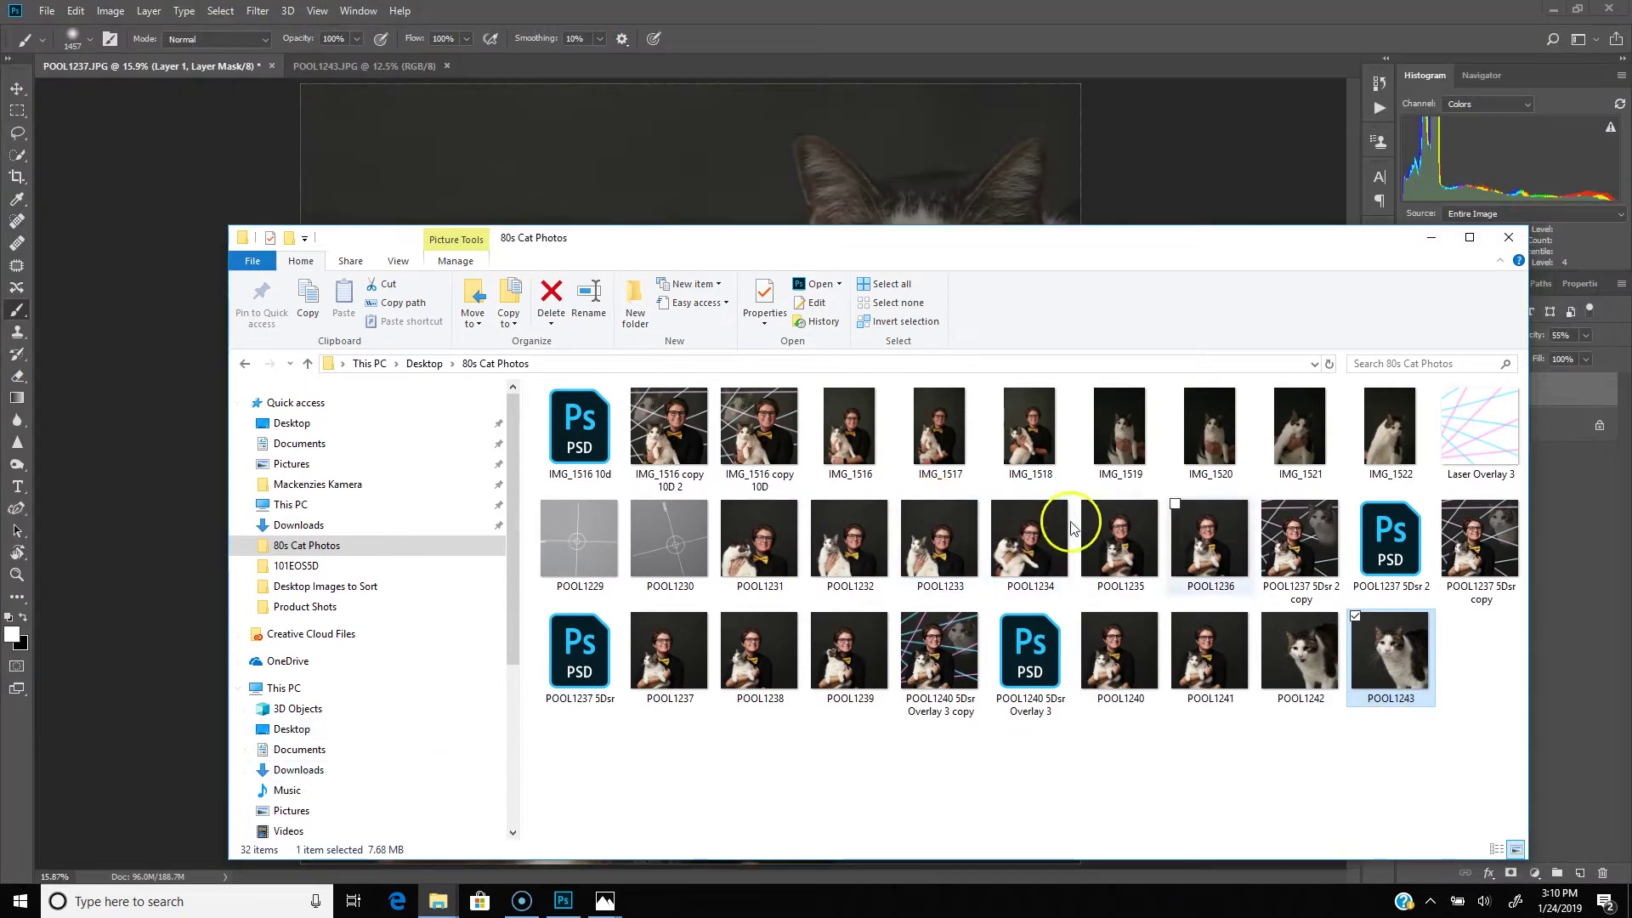
{"action": "left_click_drag", "start_coordinate": [1195, 242], "coordinate": [1290, 419]}
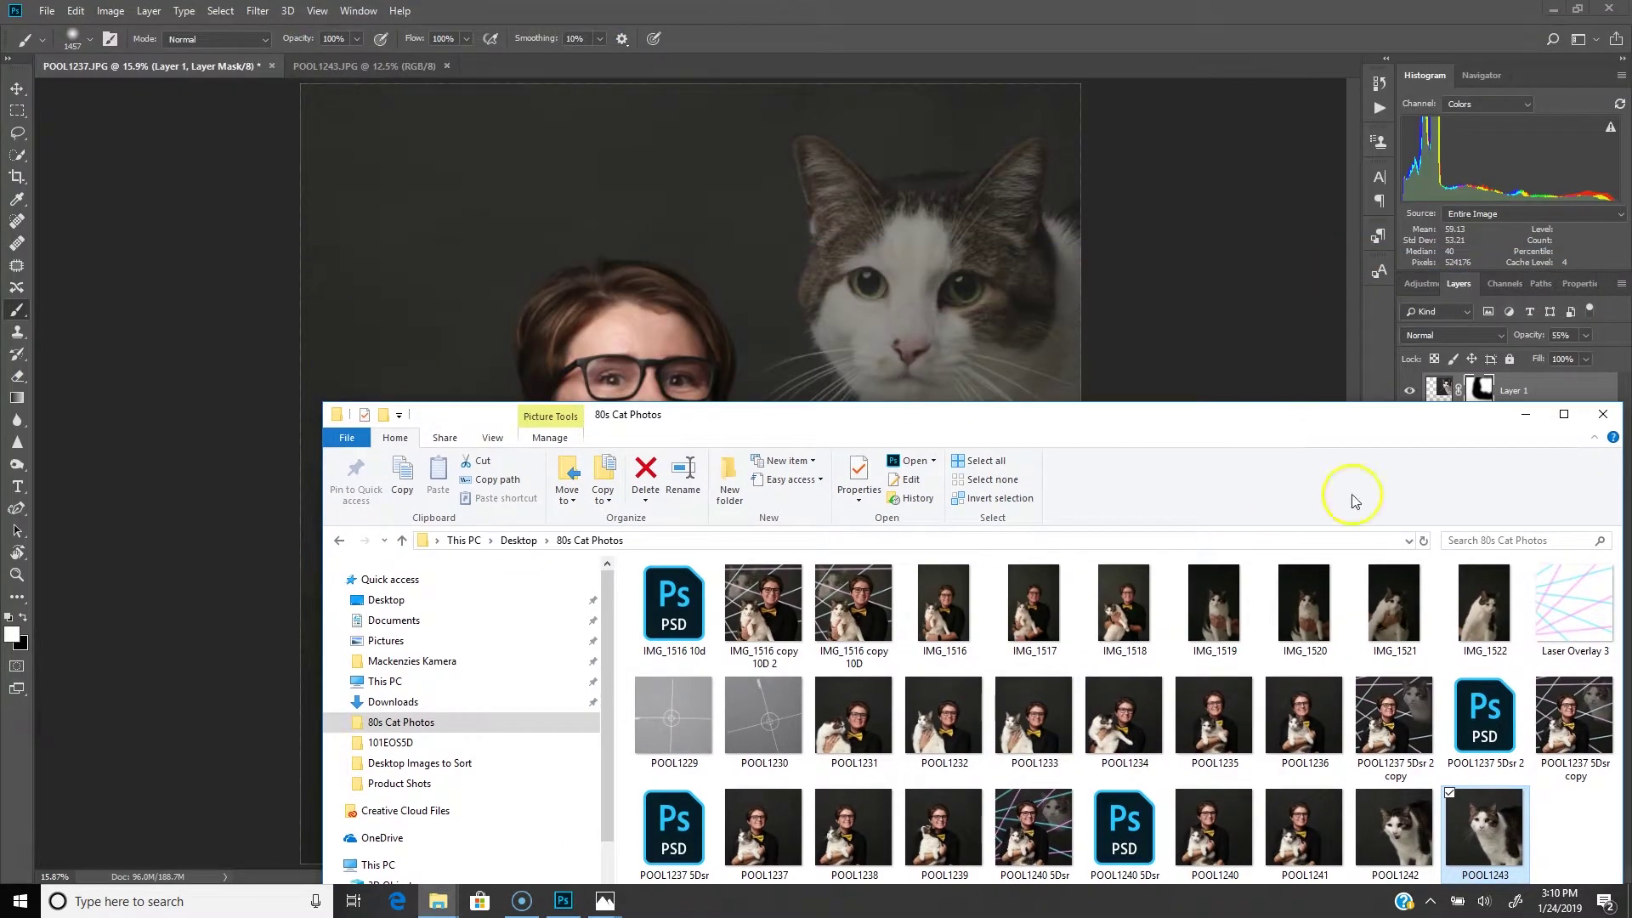
{"action": "left_click_drag", "start_coordinate": [1558, 595], "coordinate": [782, 292]}
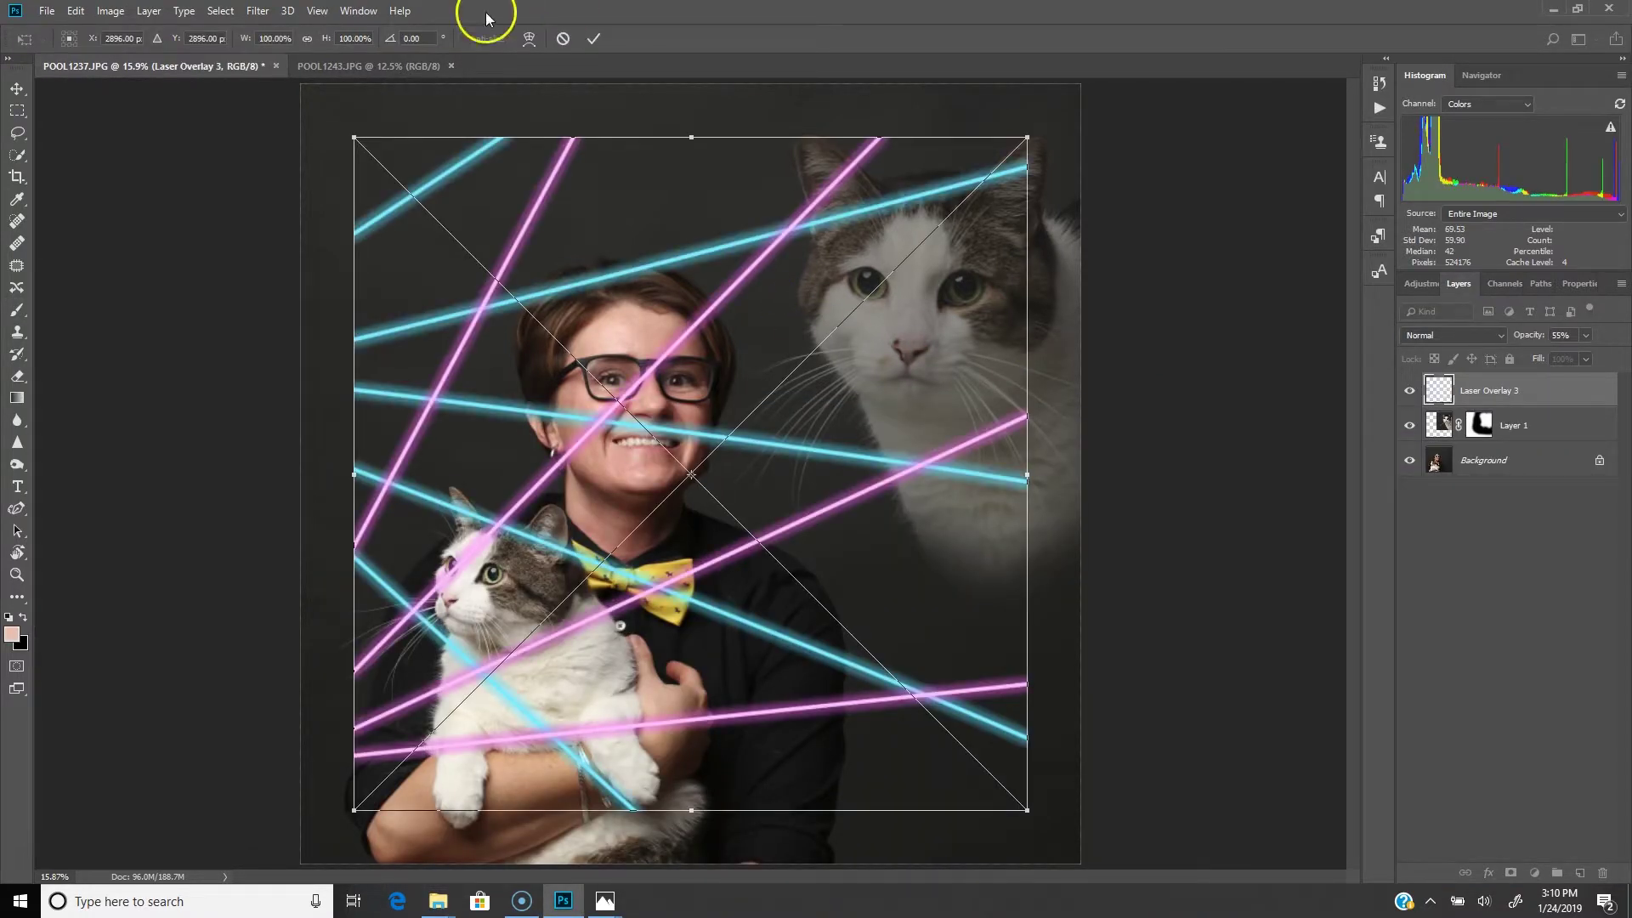
Scale Laser Overlay 3 to about 122% by 120% so its beams span the portrait.
{"action": "key", "text": "ctrl+minus"}
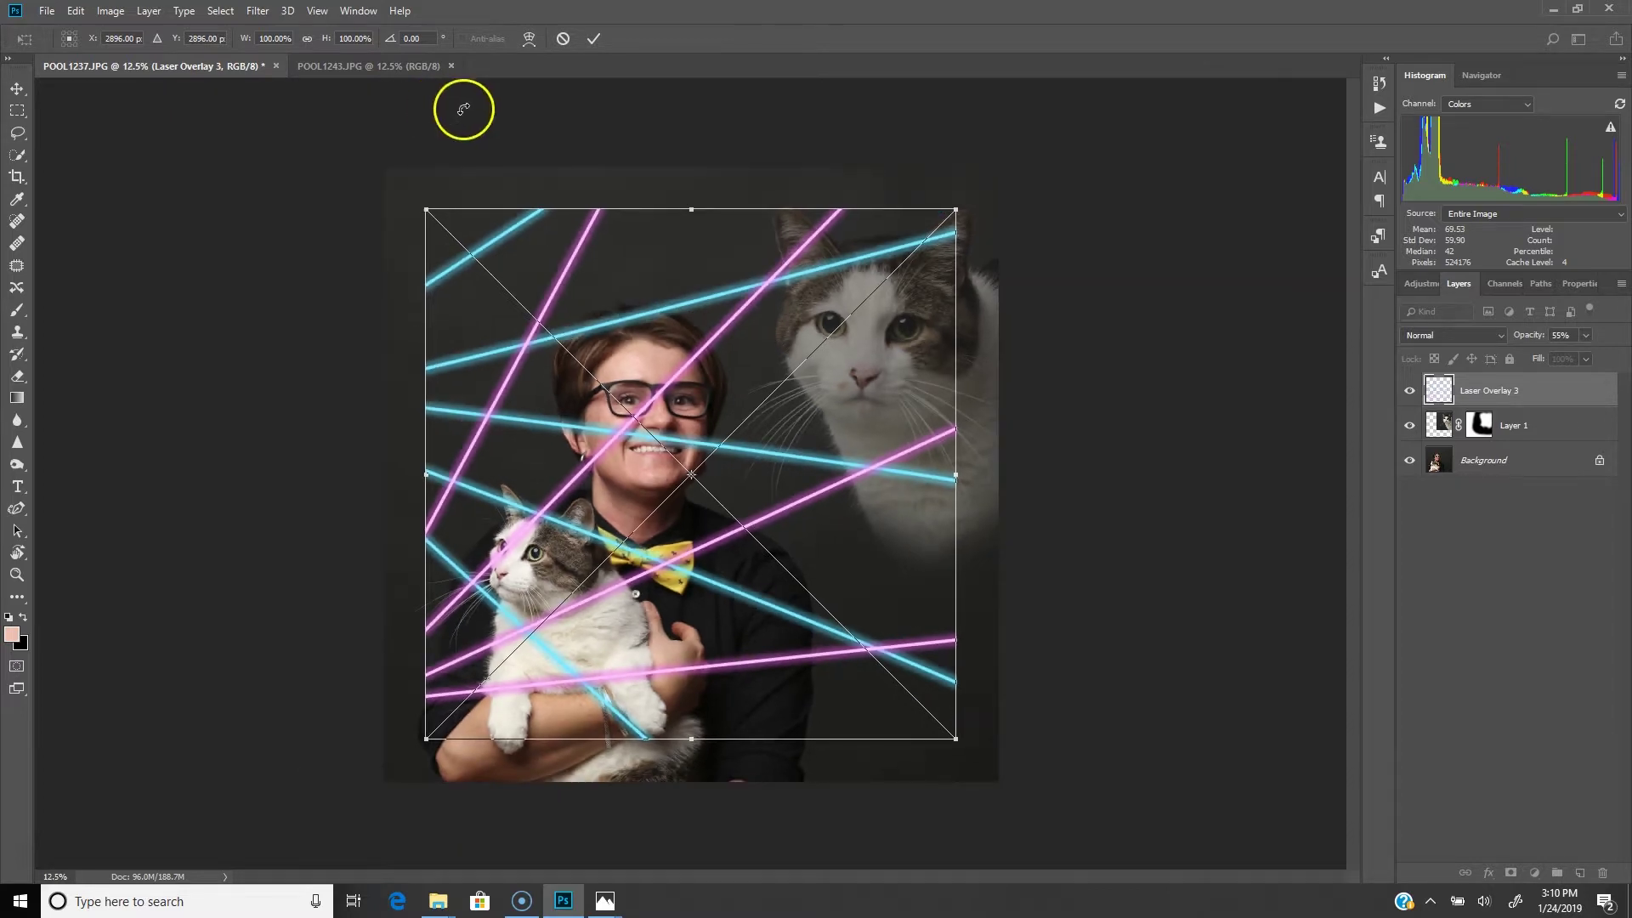
{"action": "left_click_drag", "start_coordinate": [425, 209], "coordinate": [377, 155]}
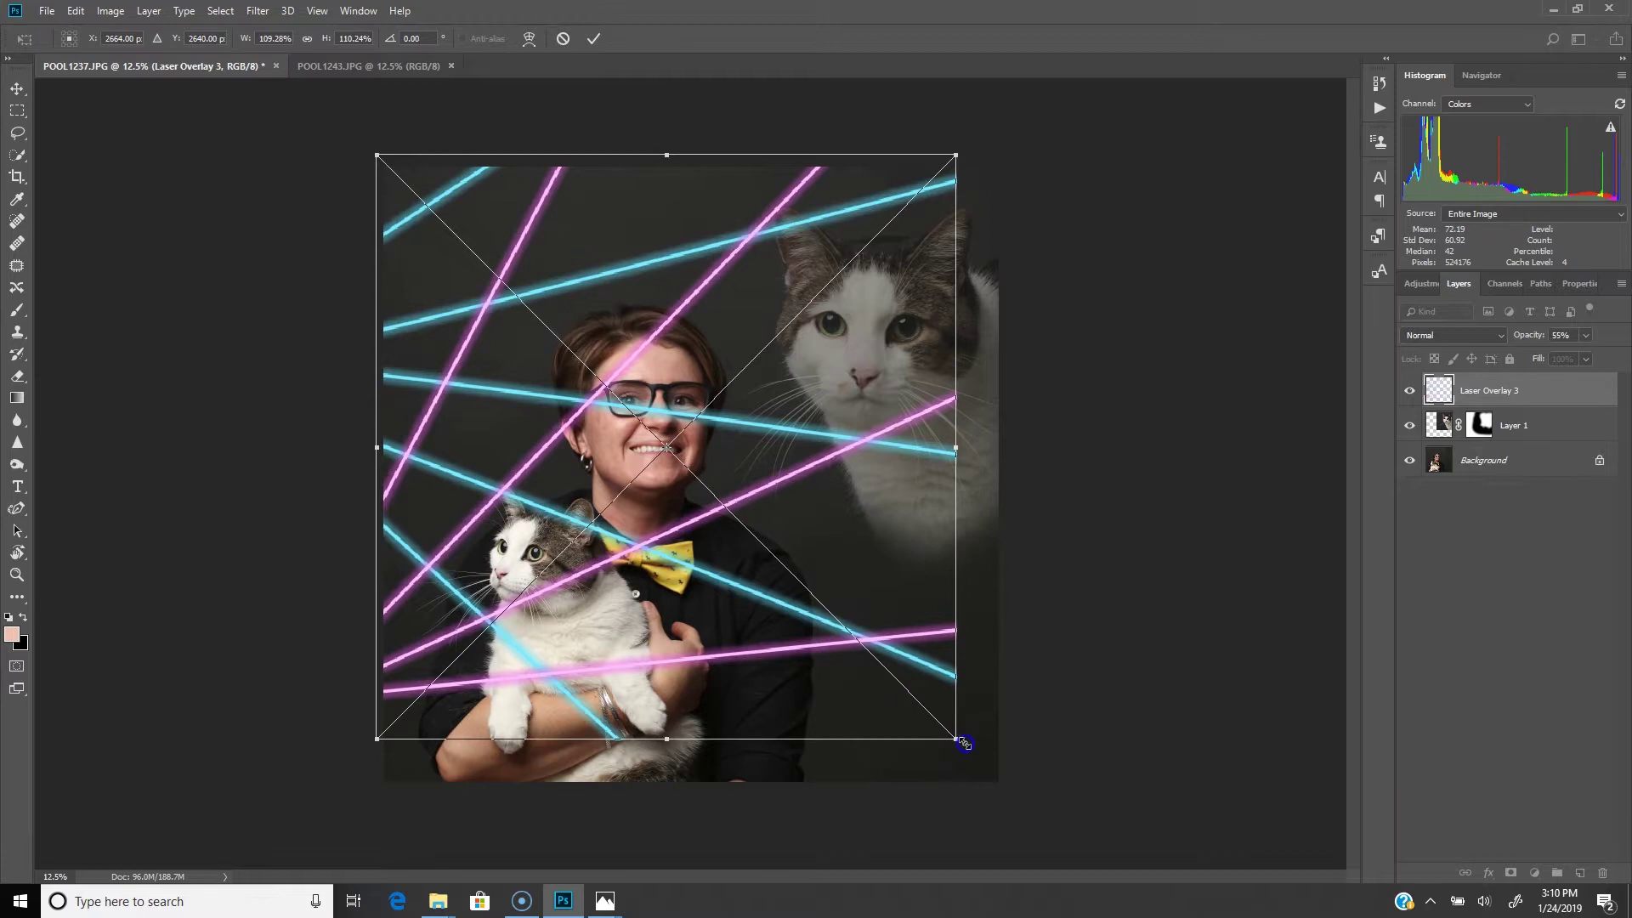
{"action": "left_click_drag", "start_coordinate": [965, 744], "coordinate": [1024, 795]}
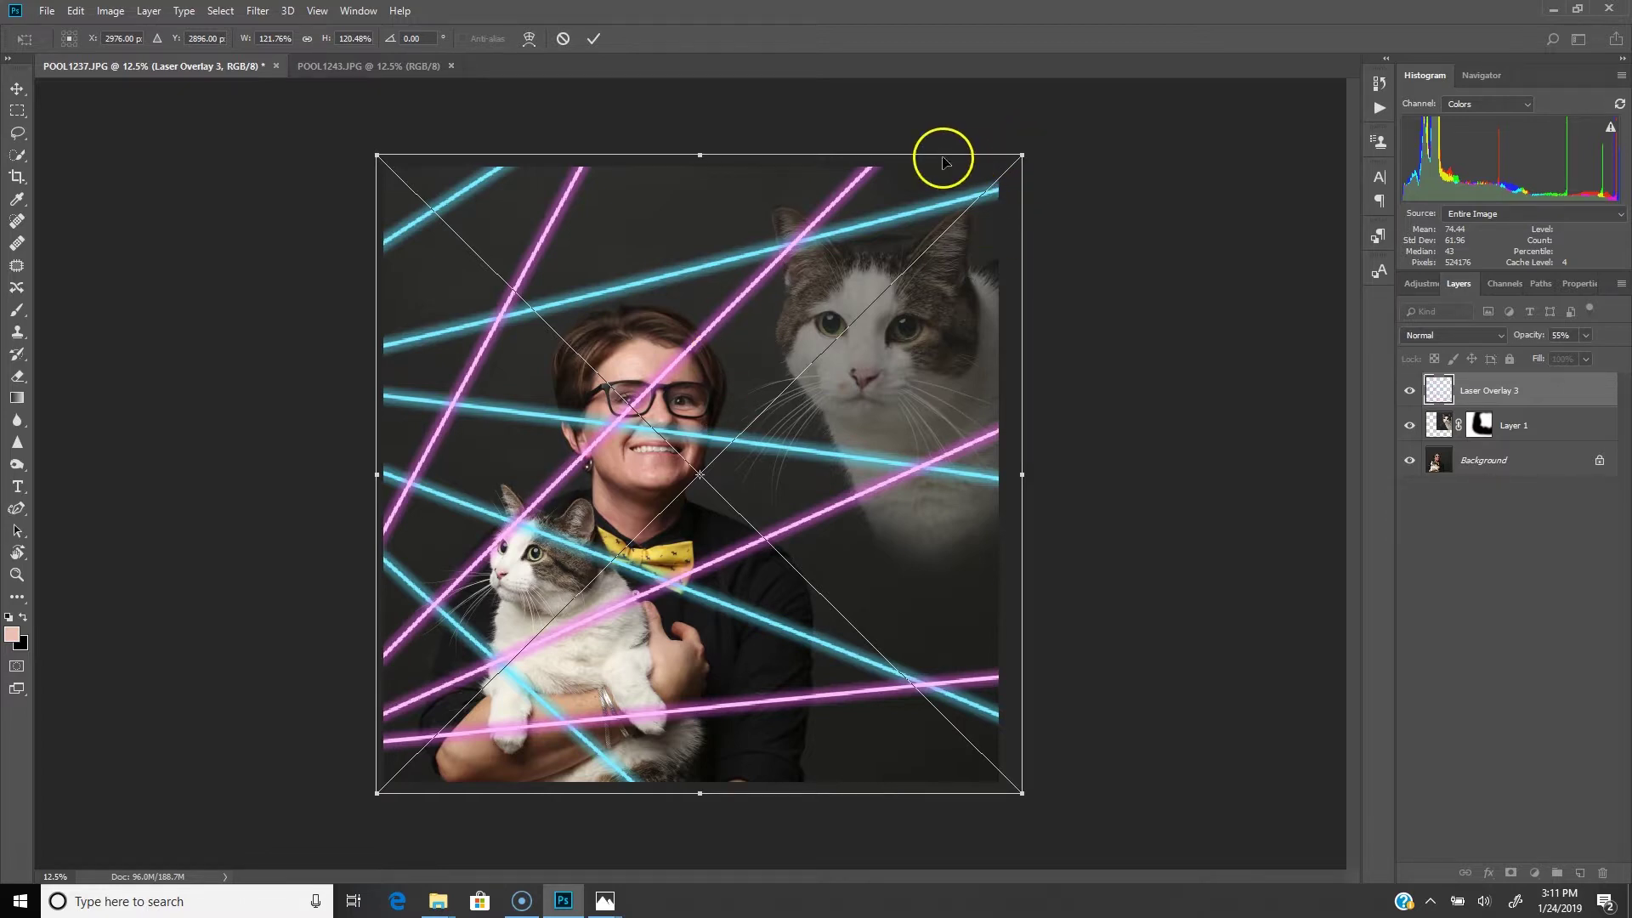
{"action": "left_click_drag", "start_coordinate": [700, 150], "coordinate": [699, 141]}
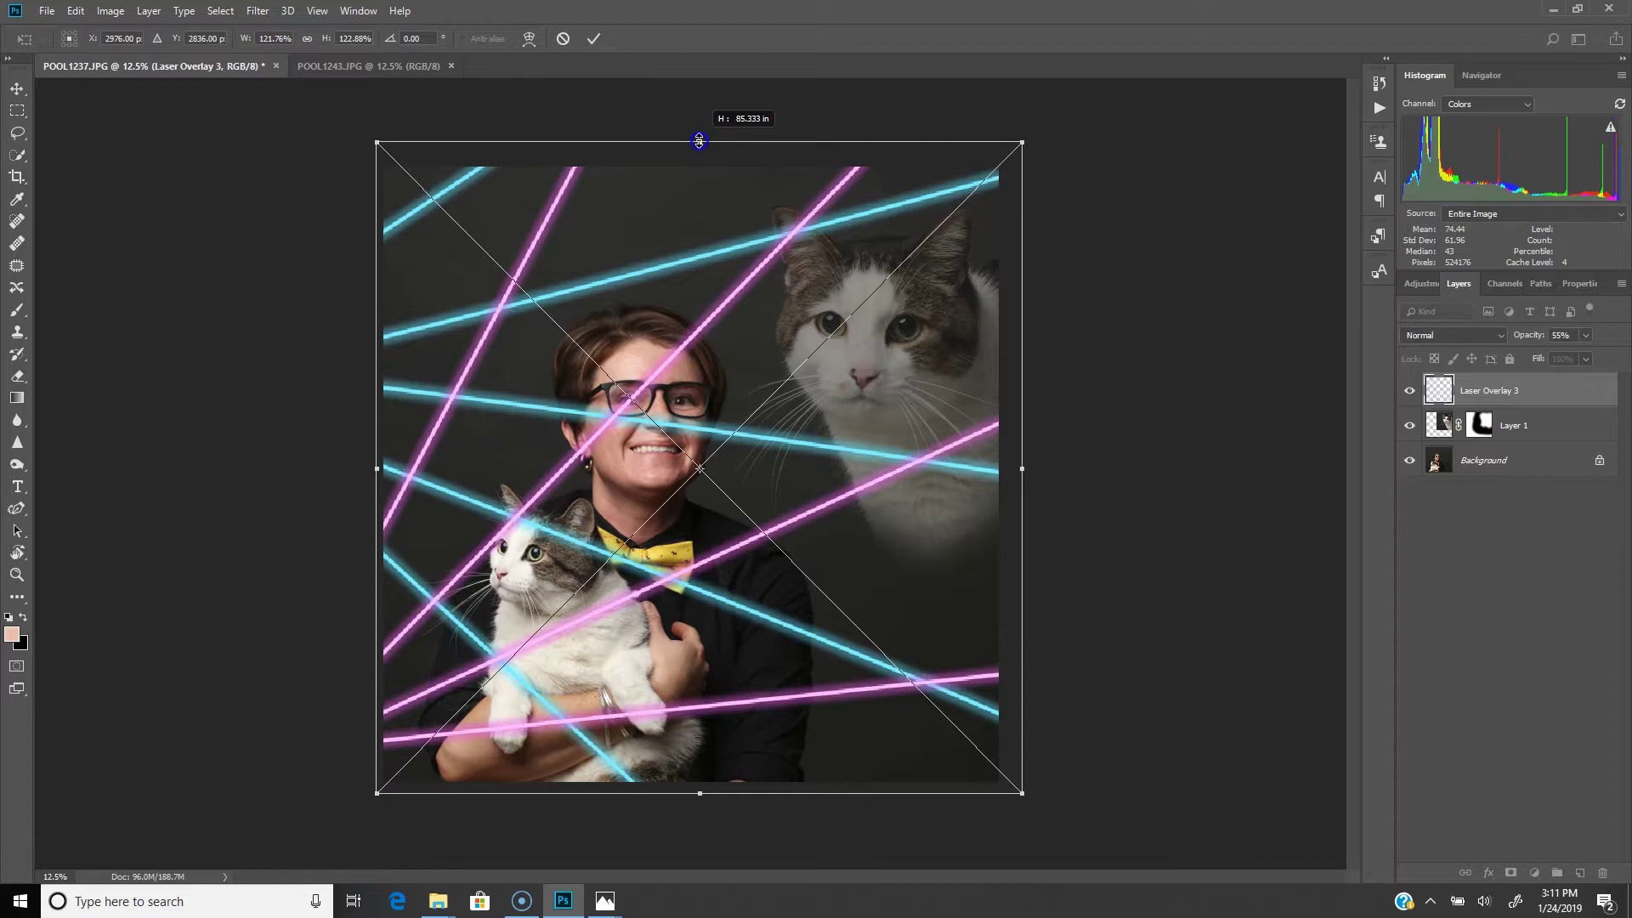
{"action": "left_click_drag", "start_coordinate": [699, 141], "coordinate": [699, 155]}
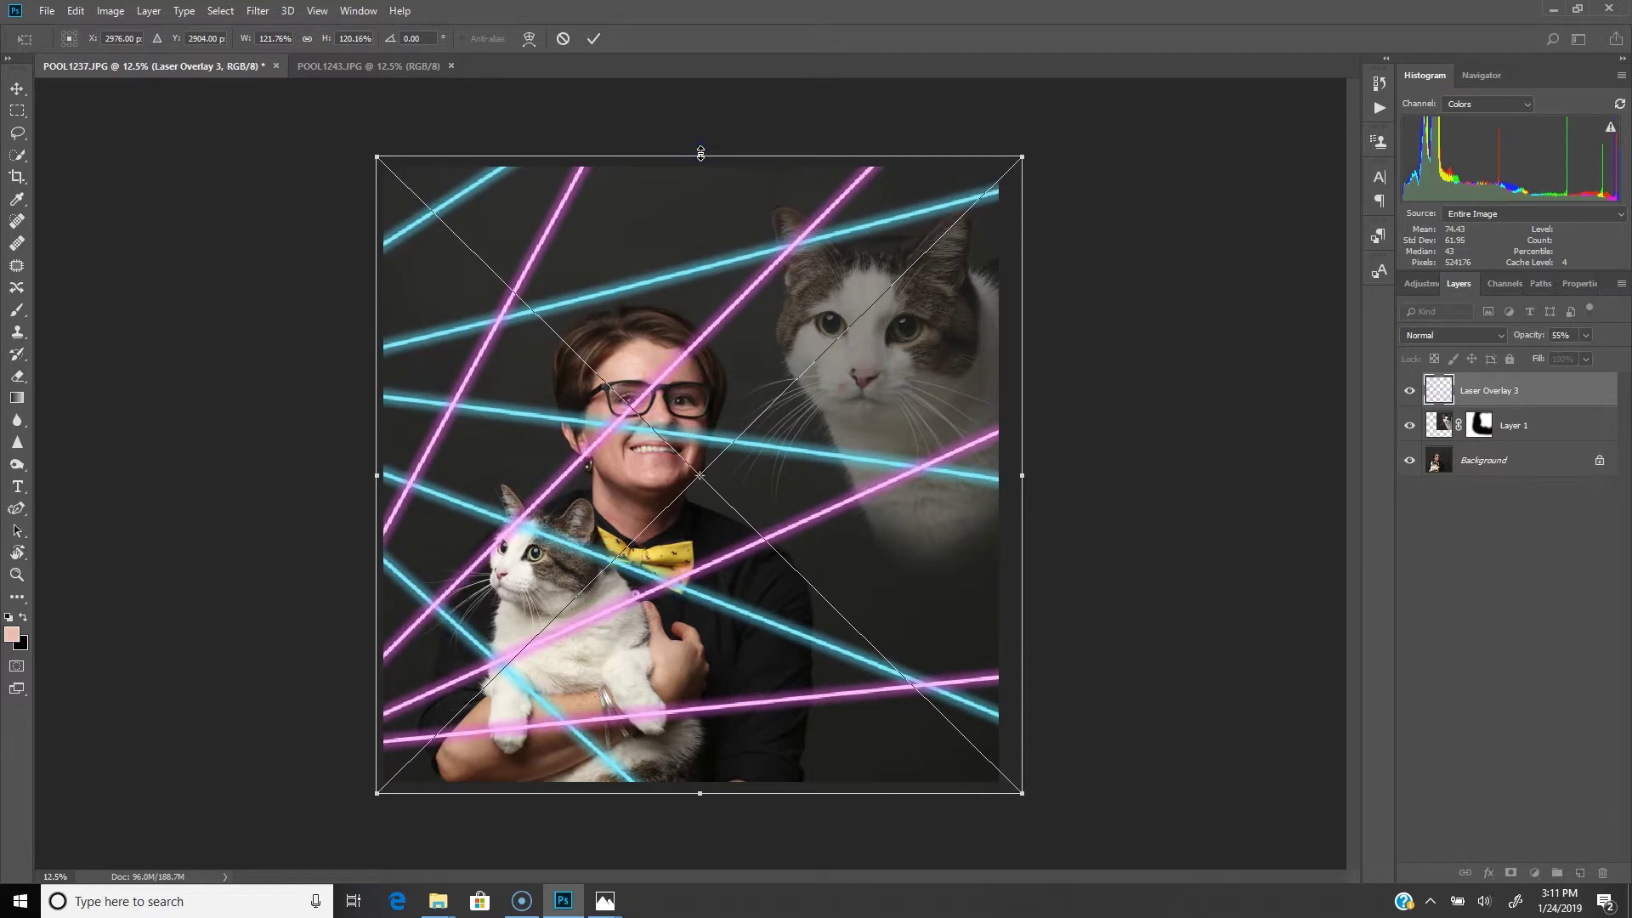
{"action": "key", "text": "b"}
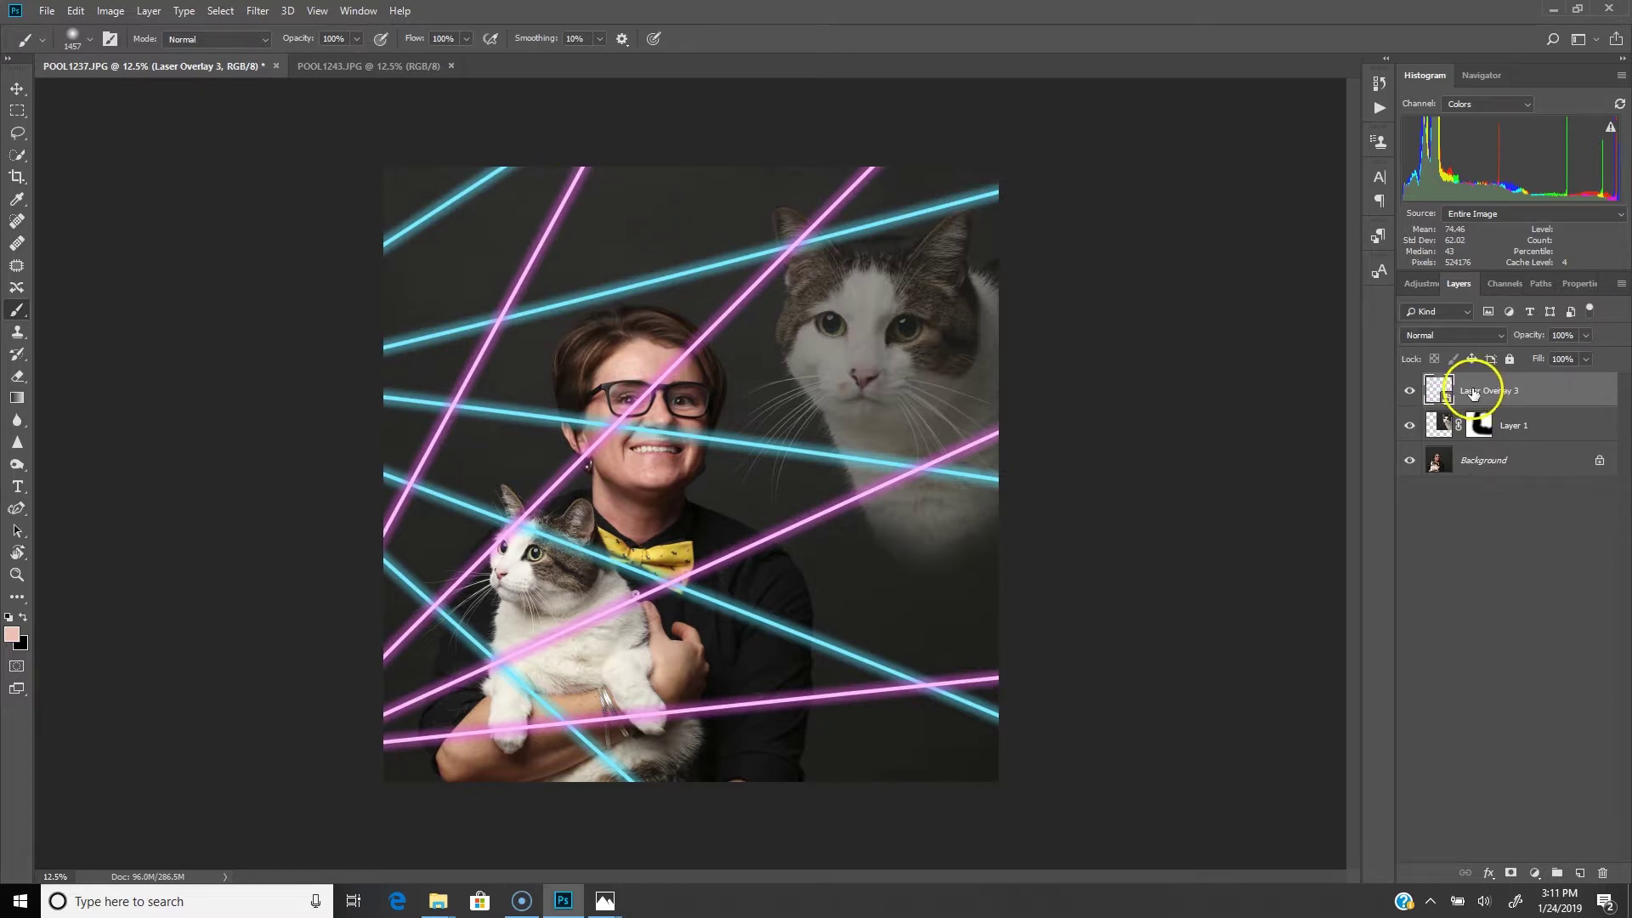
Add a layer mask to Laser Overlay 3 and set the brush to 275 px, 59% hardness.
{"action": "left_click", "coordinate": [1511, 873]}
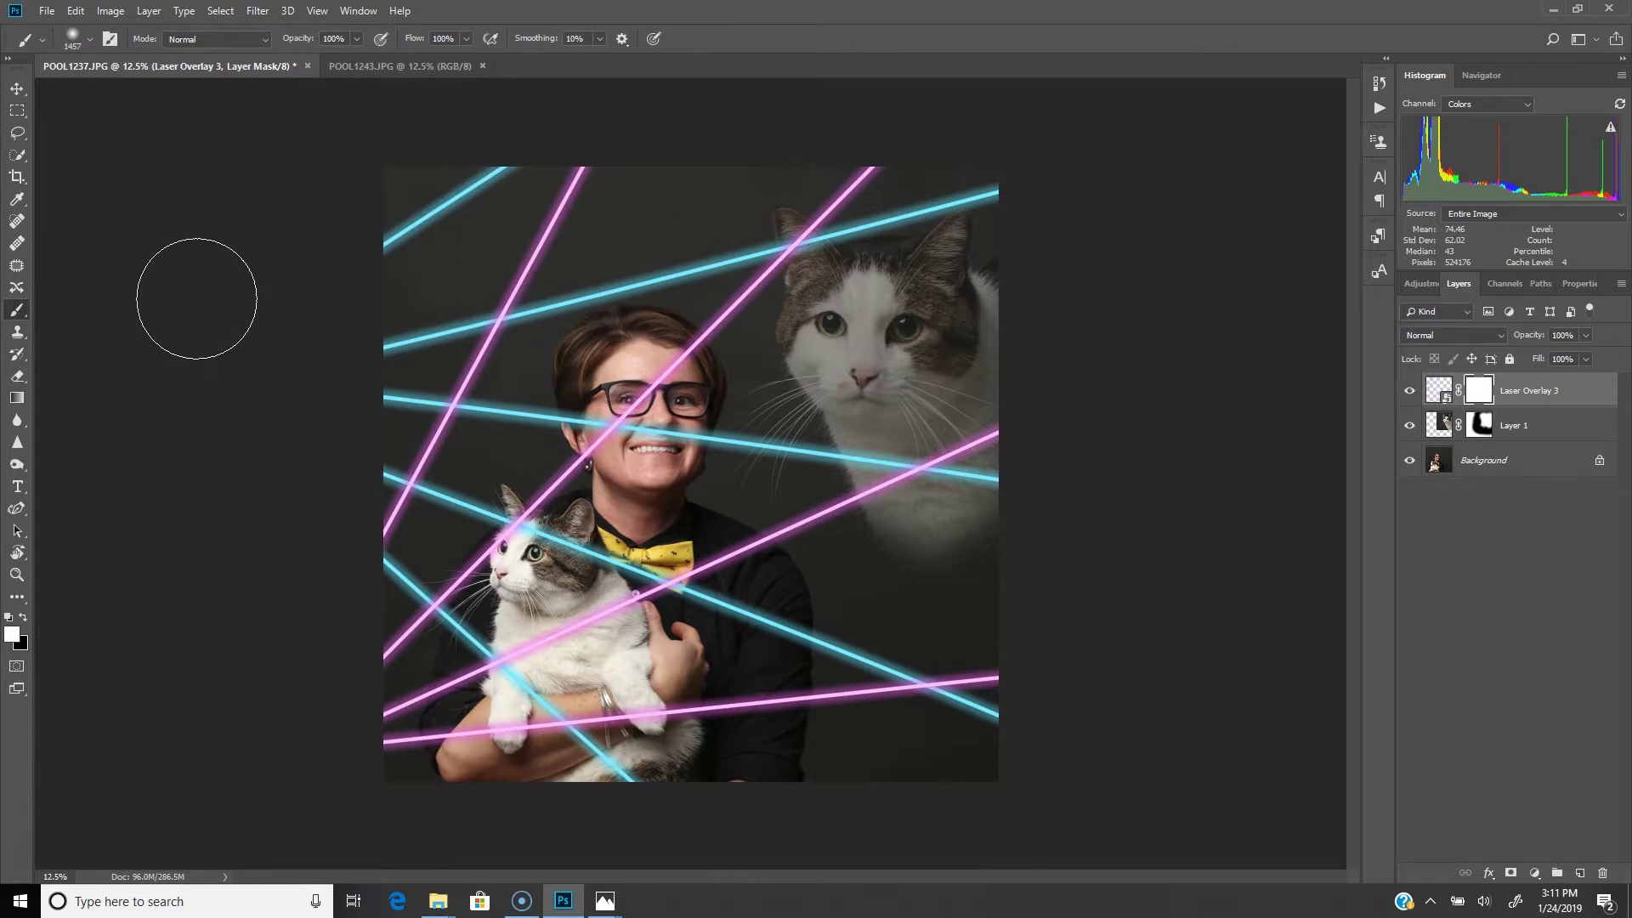
{"action": "key", "text": "ctrl+plus"}
{"action": "key", "text": "ctrl+plus"}
{"action": "key", "text": "ctrl+plus"}
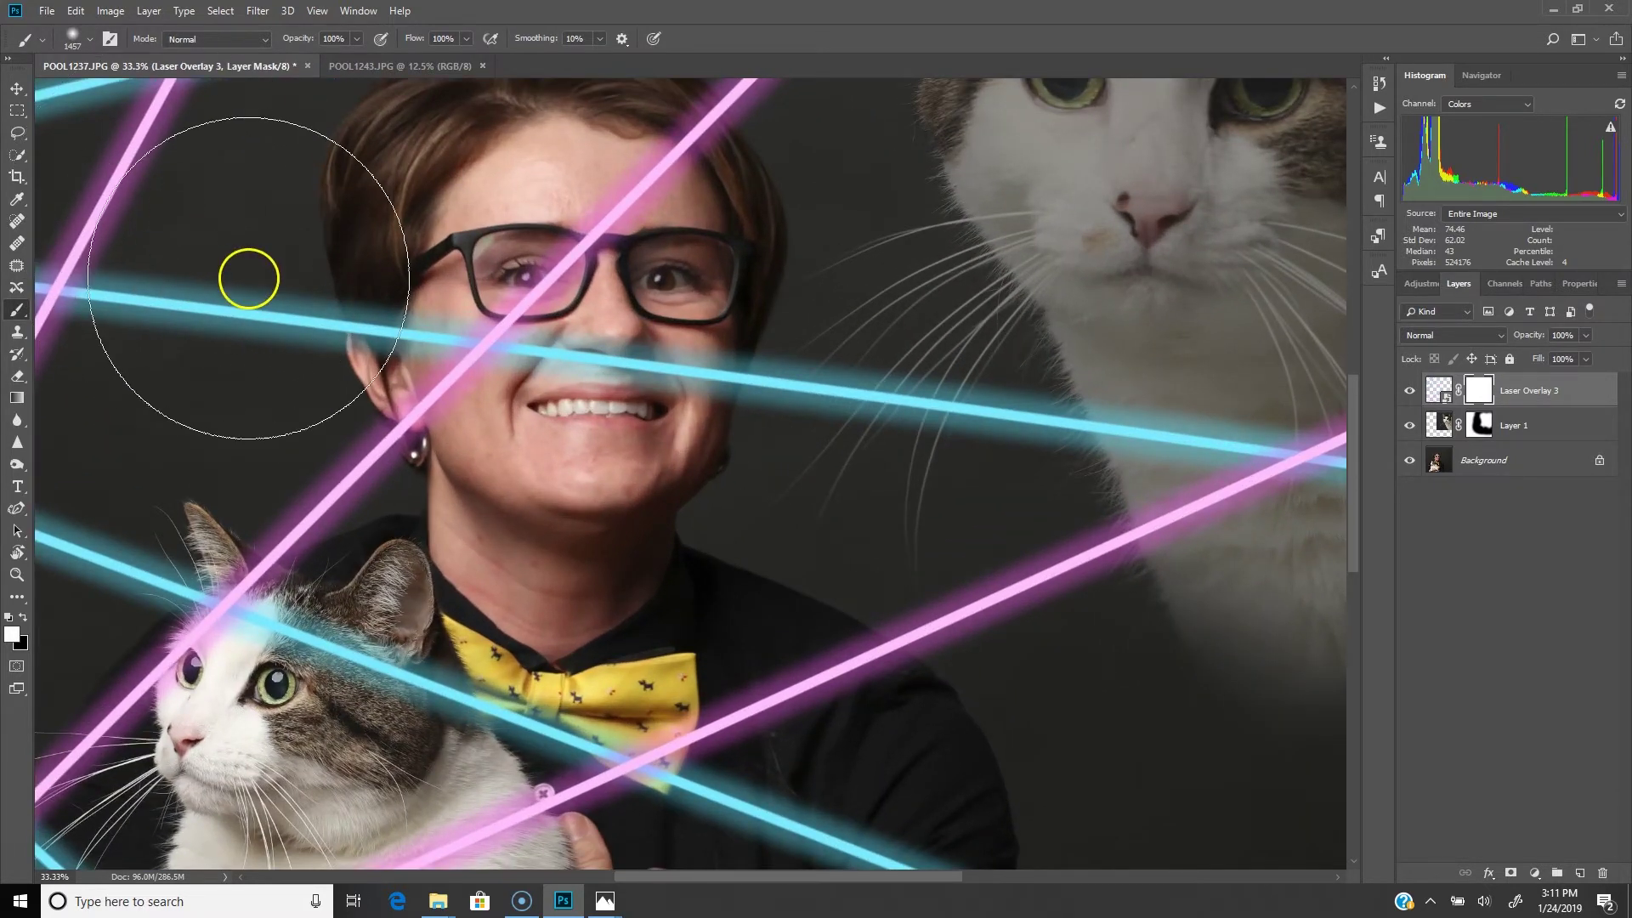
{"action": "left_click", "coordinate": [89, 42]}
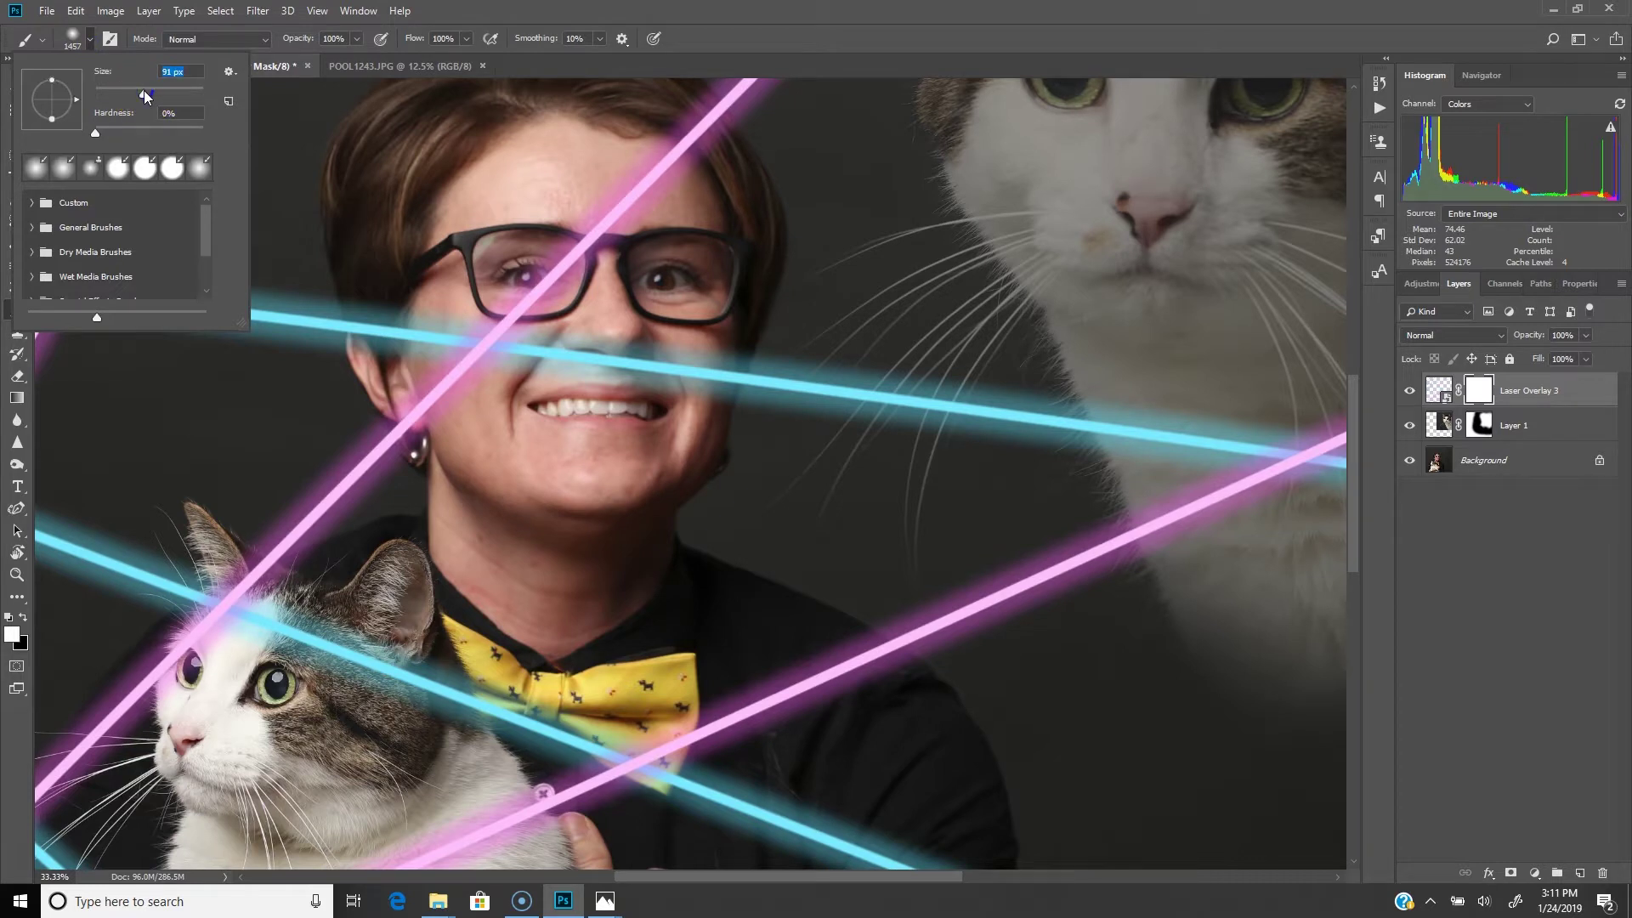
{"action": "left_click_drag", "start_coordinate": [144, 90], "coordinate": [171, 91]}
{"action": "left_click_drag", "start_coordinate": [93, 129], "coordinate": [160, 139]}
{"action": "left_click", "coordinate": [287, 69]}
Paint black on the overlay mask over lasers crossing her hair, glasses, hairline, forehead and cheek.
{"action": "scroll", "coordinate": [324, 175], "scroll_direction": "down", "scroll_amount": 2}
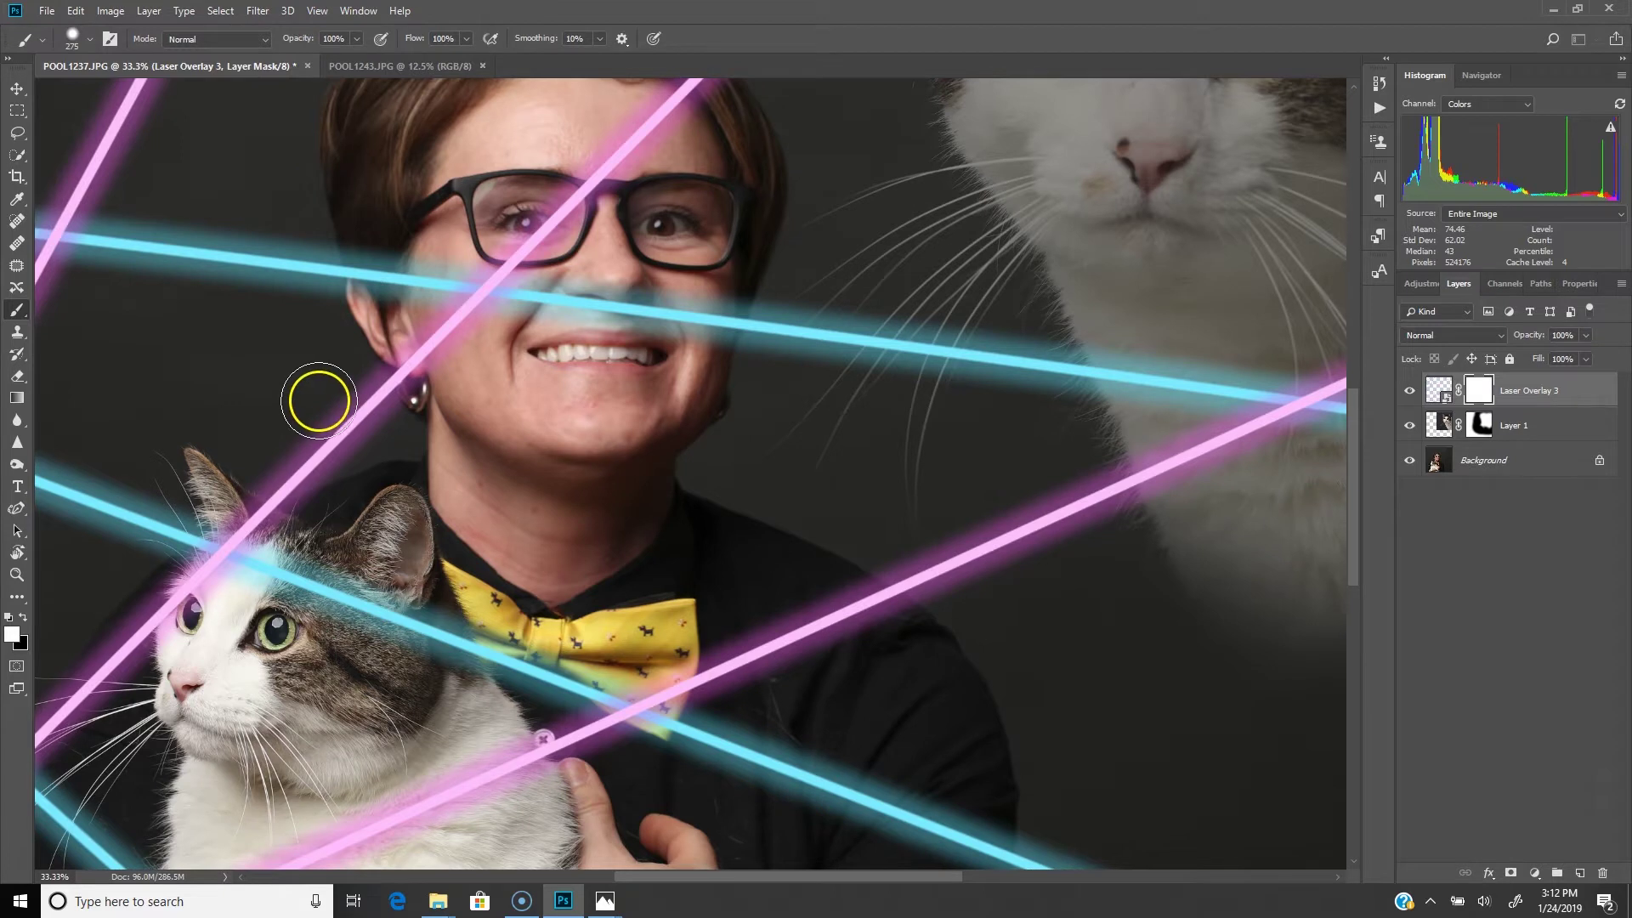
{"action": "key", "text": "x"}
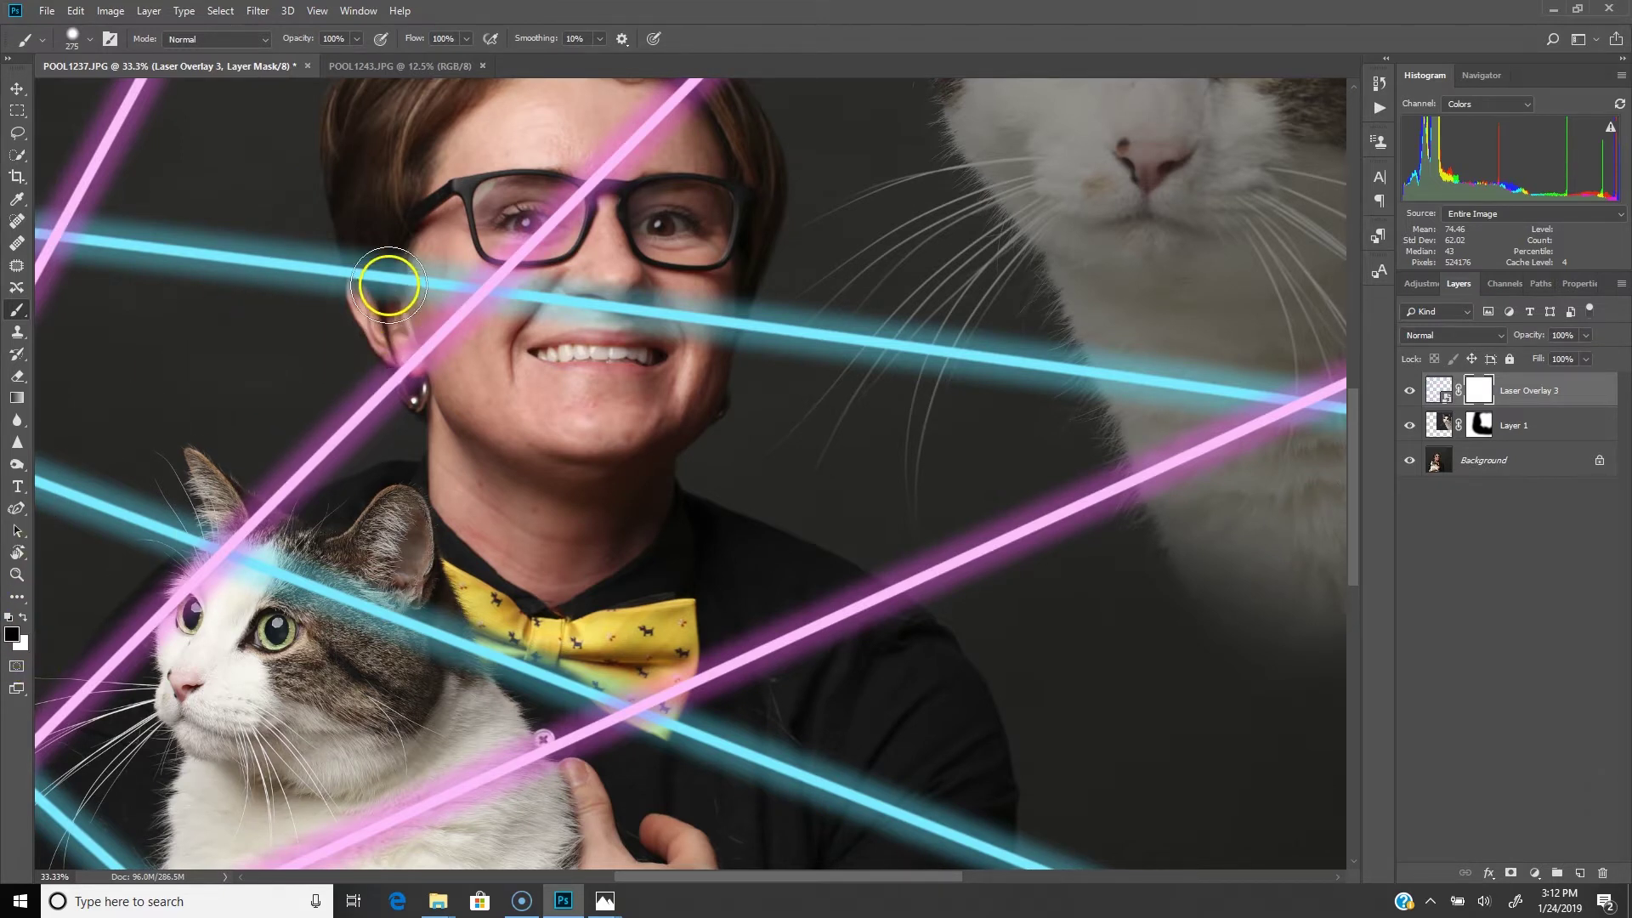
{"action": "mouse_move", "coordinate": [388, 286]}
{"action": "left_mouse_down"}
{"action": "mouse_move", "coordinate": [374, 277]}
{"action": "mouse_move", "coordinate": [387, 244]}
{"action": "mouse_move", "coordinate": [448, 321]}
{"action": "mouse_move", "coordinate": [430, 346]}
{"action": "mouse_move", "coordinate": [427, 330]}
{"action": "mouse_move", "coordinate": [449, 376]}
{"action": "left_mouse_up"}
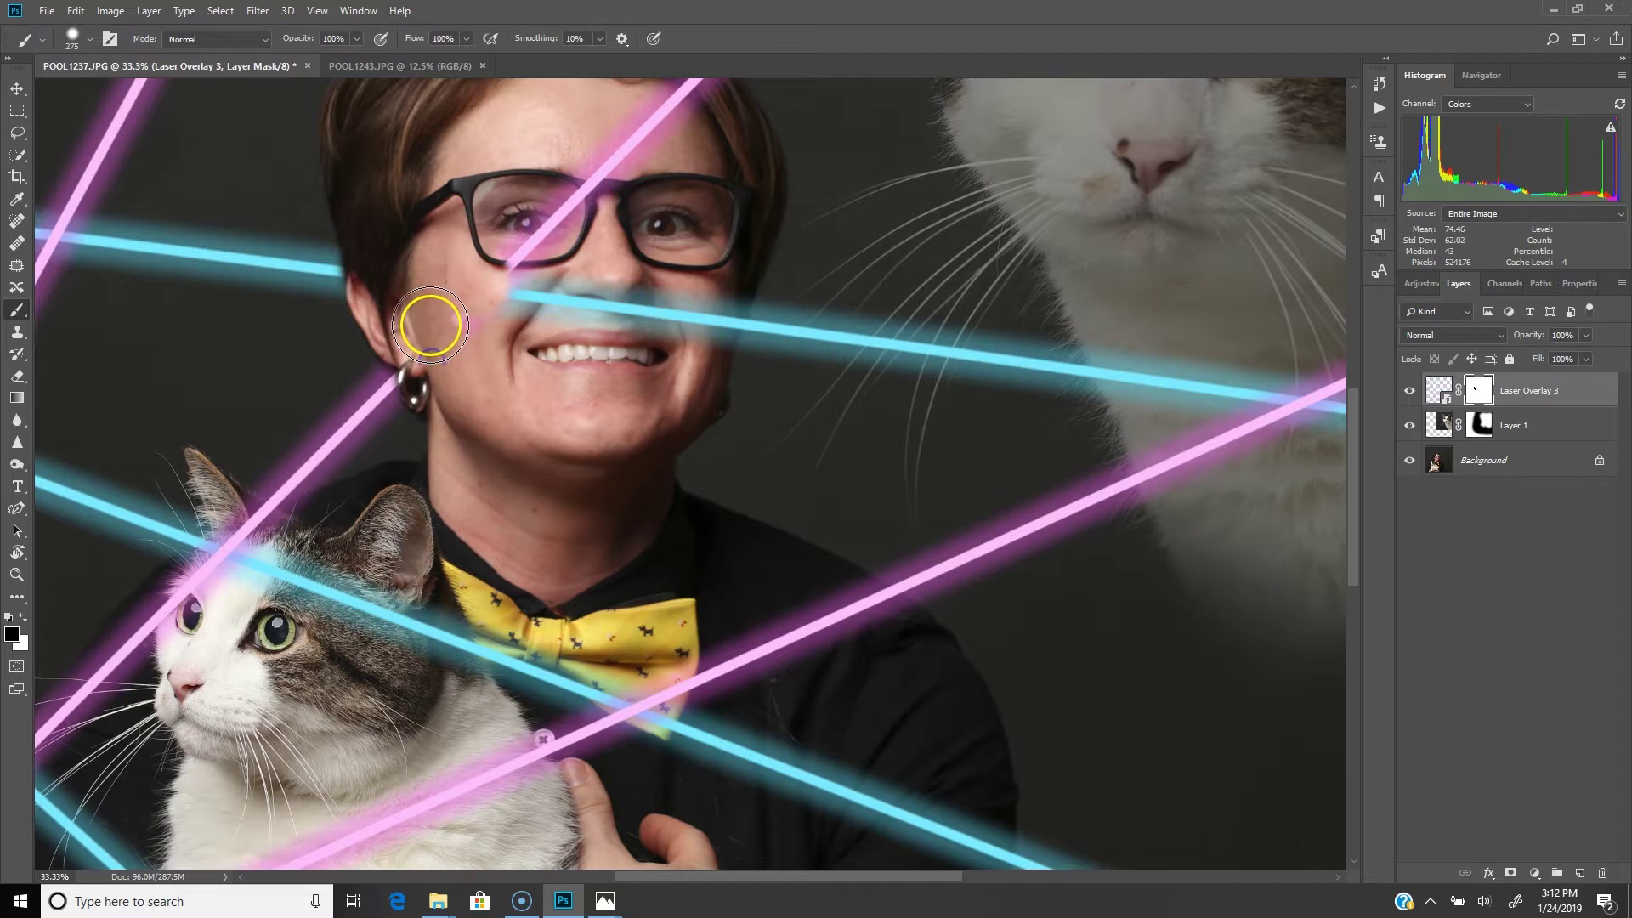
{"action": "left_click_drag", "start_coordinate": [448, 320], "coordinate": [621, 174]}
{"action": "scroll", "coordinate": [612, 266], "scroll_direction": "up", "scroll_amount": 1}
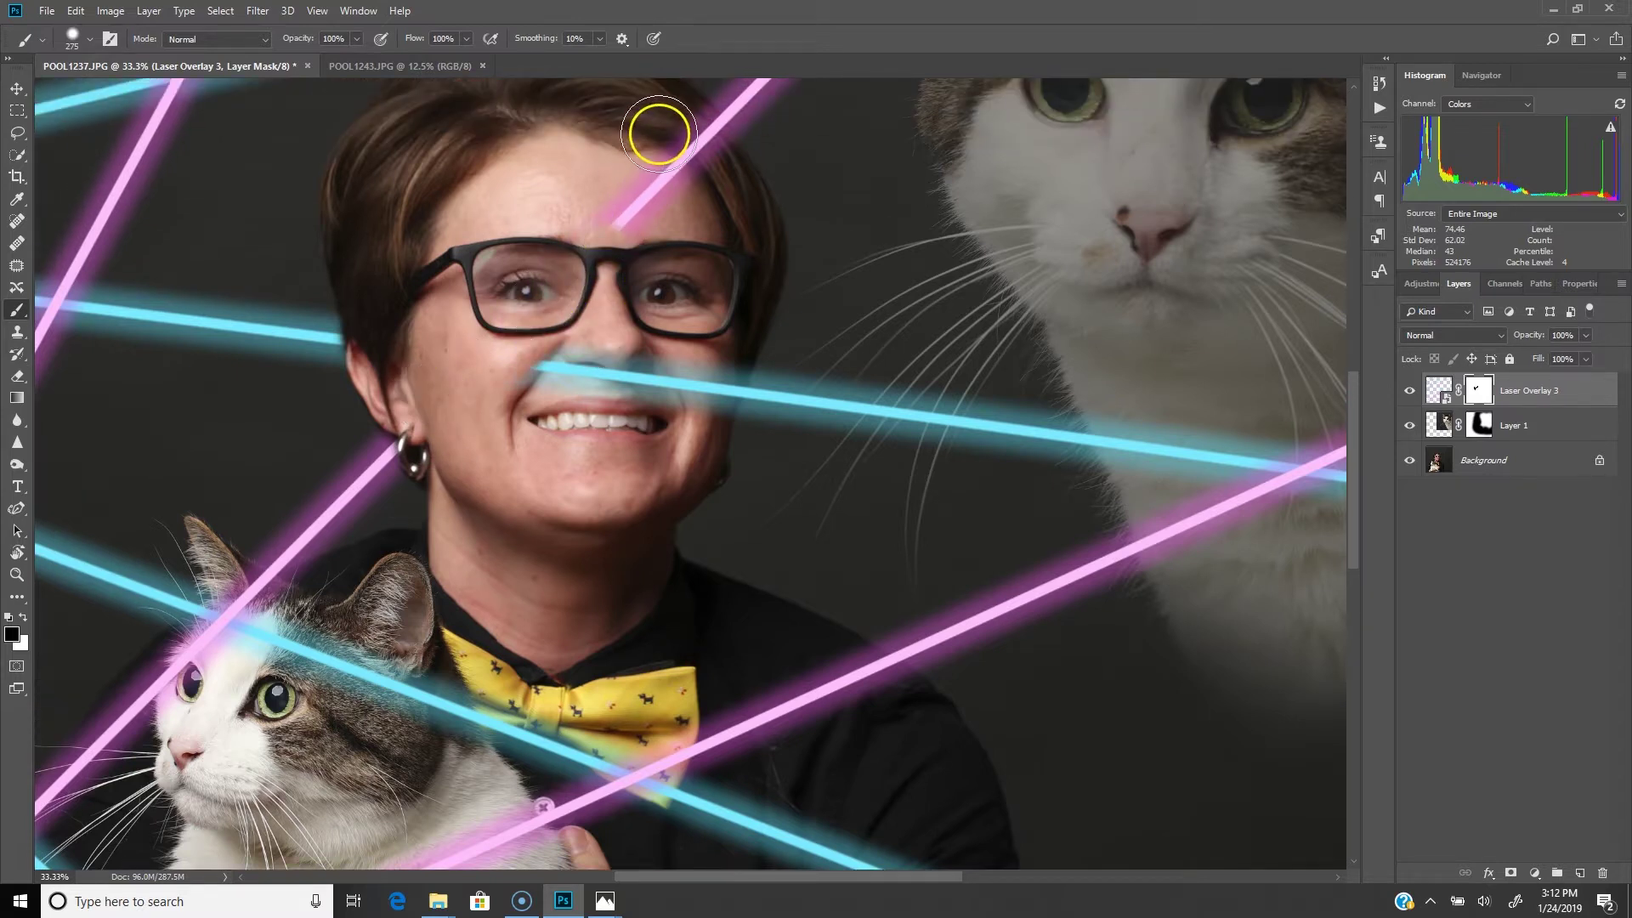
{"action": "left_click_drag", "start_coordinate": [685, 131], "coordinate": [689, 148]}
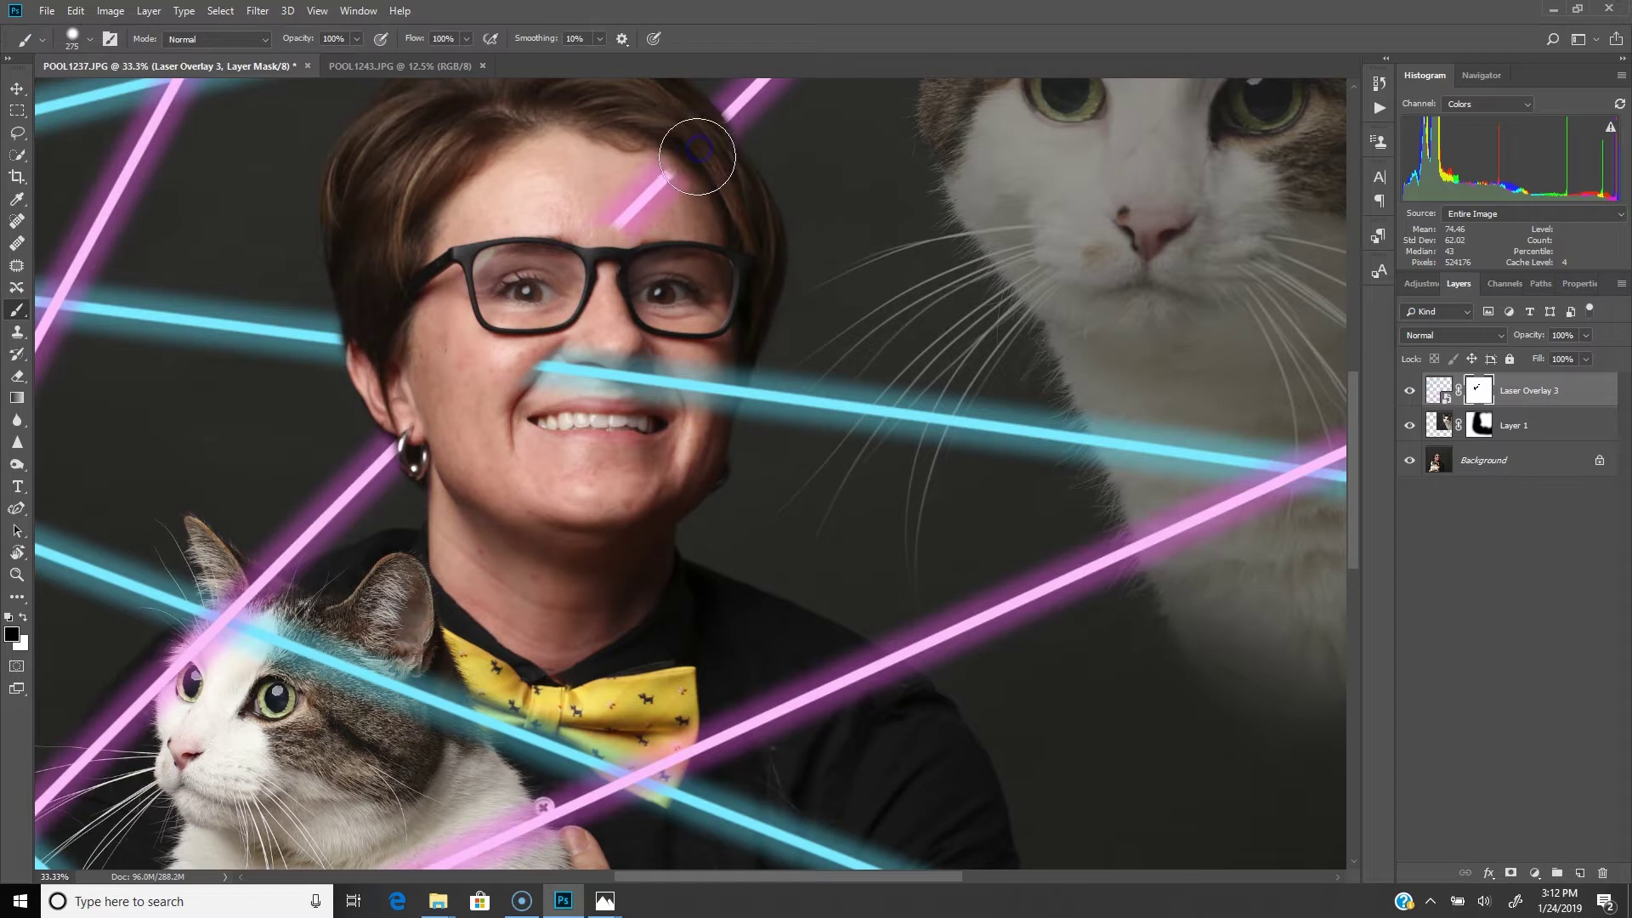
{"action": "scroll", "coordinate": [681, 166], "scroll_direction": "up", "scroll_amount": 1}
{"action": "left_click_drag", "start_coordinate": [666, 201], "coordinate": [684, 167]}
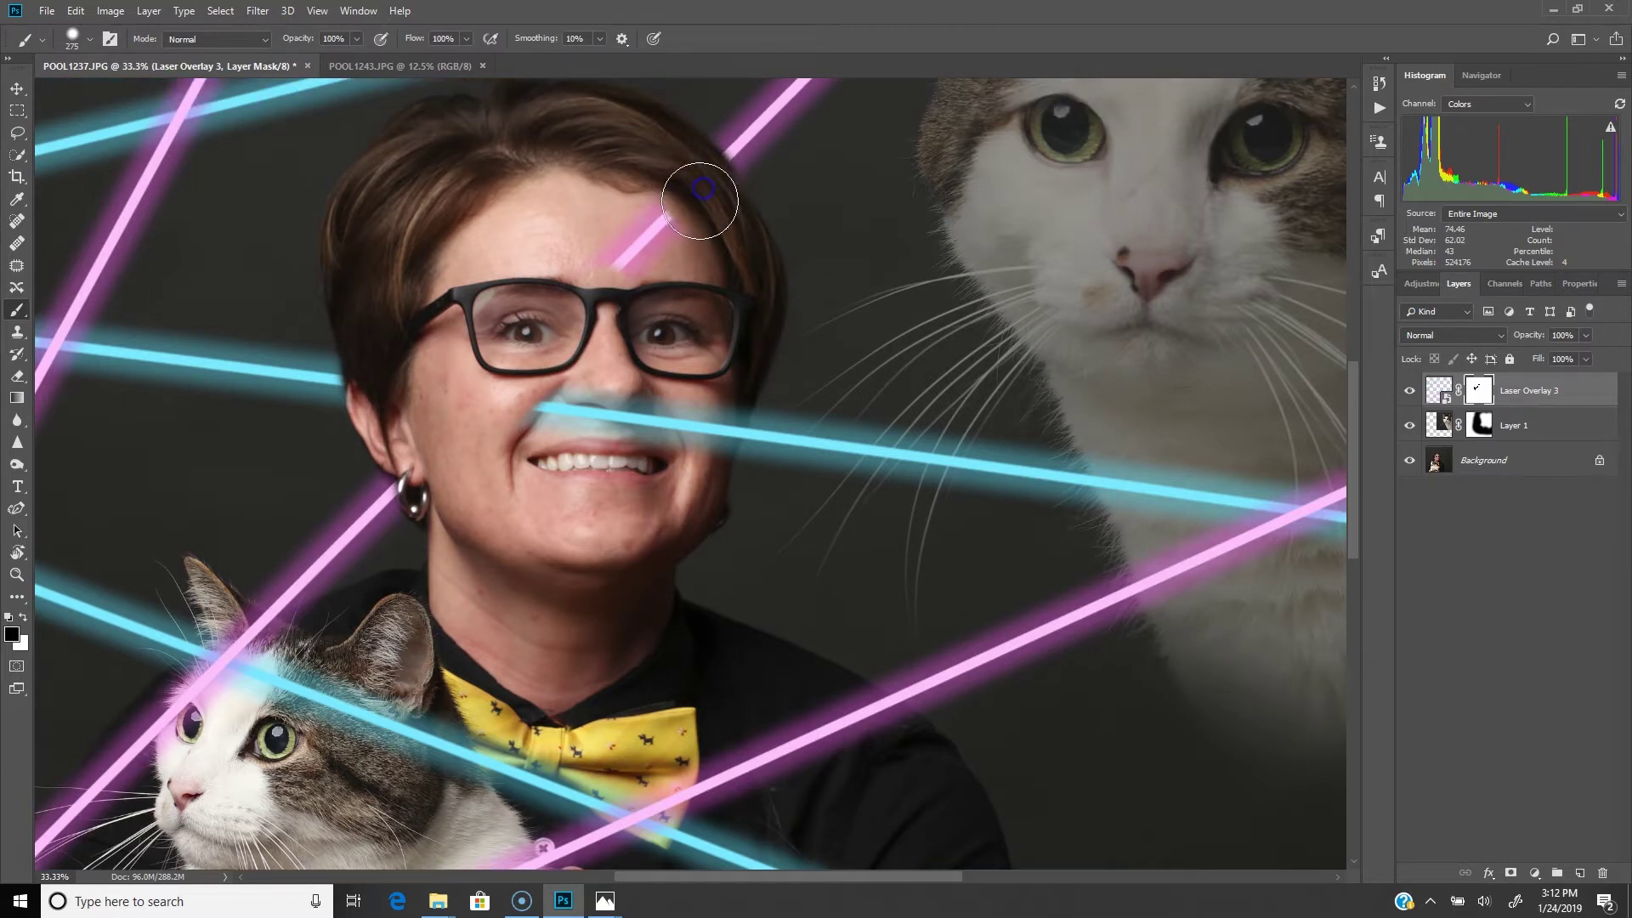
{"action": "left_click_drag", "start_coordinate": [708, 196], "coordinate": [603, 282]}
{"action": "mouse_move", "coordinate": [619, 357]}
{"action": "left_mouse_down"}
{"action": "mouse_move", "coordinate": [714, 402]}
{"action": "mouse_move", "coordinate": [675, 410]}
{"action": "mouse_move", "coordinate": [709, 422]}
{"action": "mouse_move", "coordinate": [667, 429]}
{"action": "mouse_move", "coordinate": [705, 431]}
{"action": "mouse_move", "coordinate": [674, 423]}
{"action": "mouse_move", "coordinate": [712, 410]}
{"action": "mouse_move", "coordinate": [497, 403]}
{"action": "left_mouse_up"}
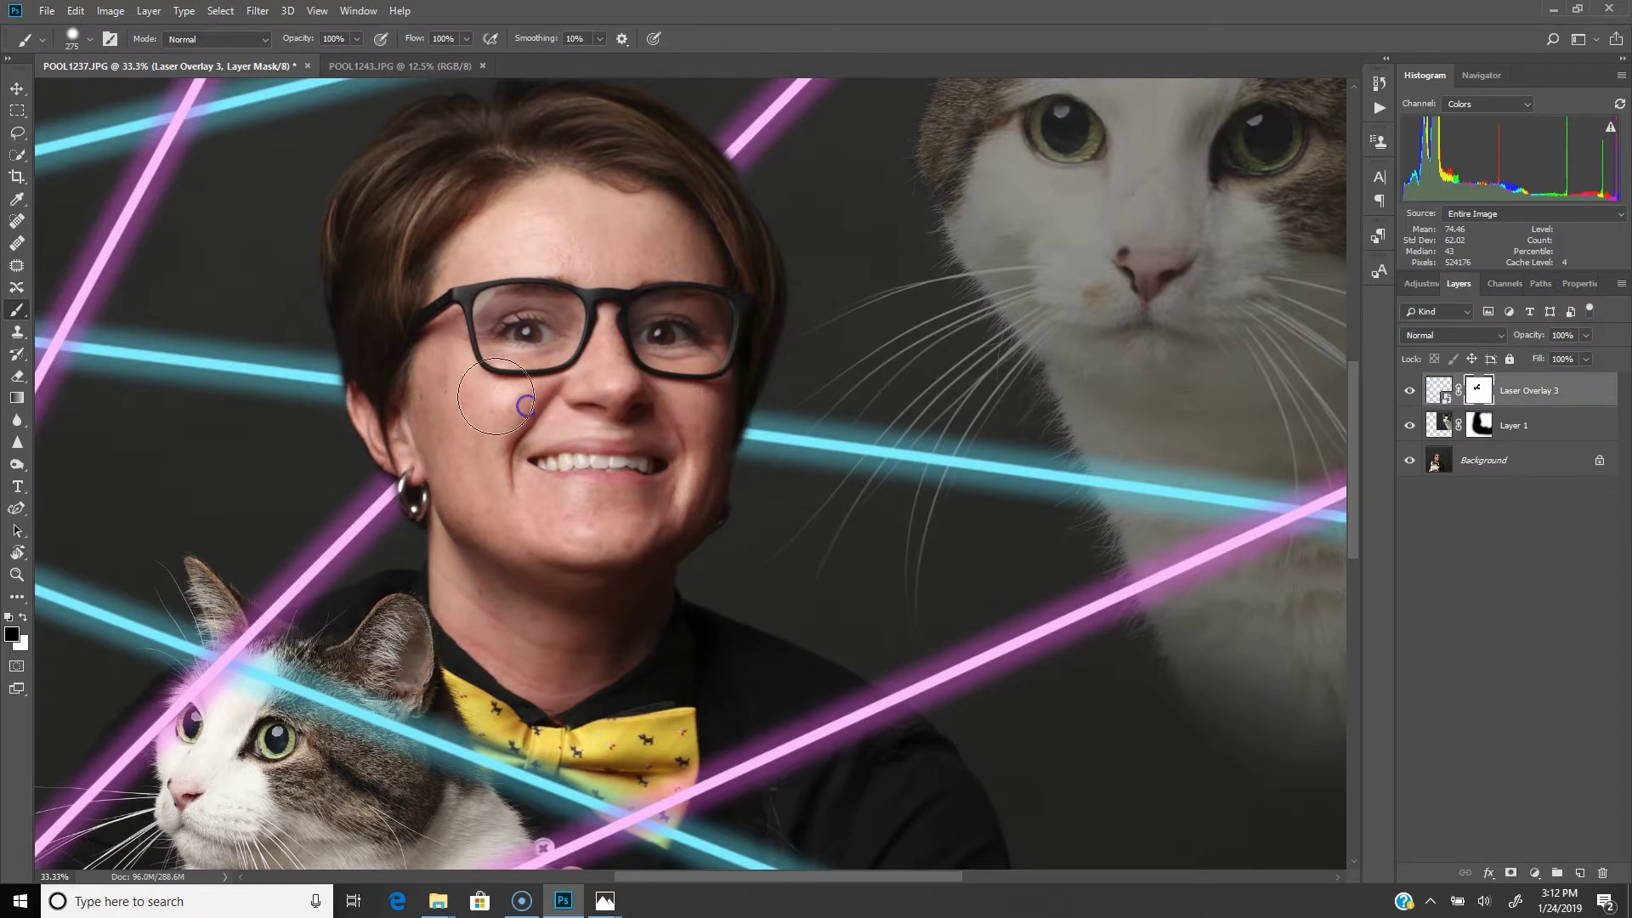
{"action": "scroll", "coordinate": [480, 371], "scroll_direction": "down", "scroll_amount": 5}
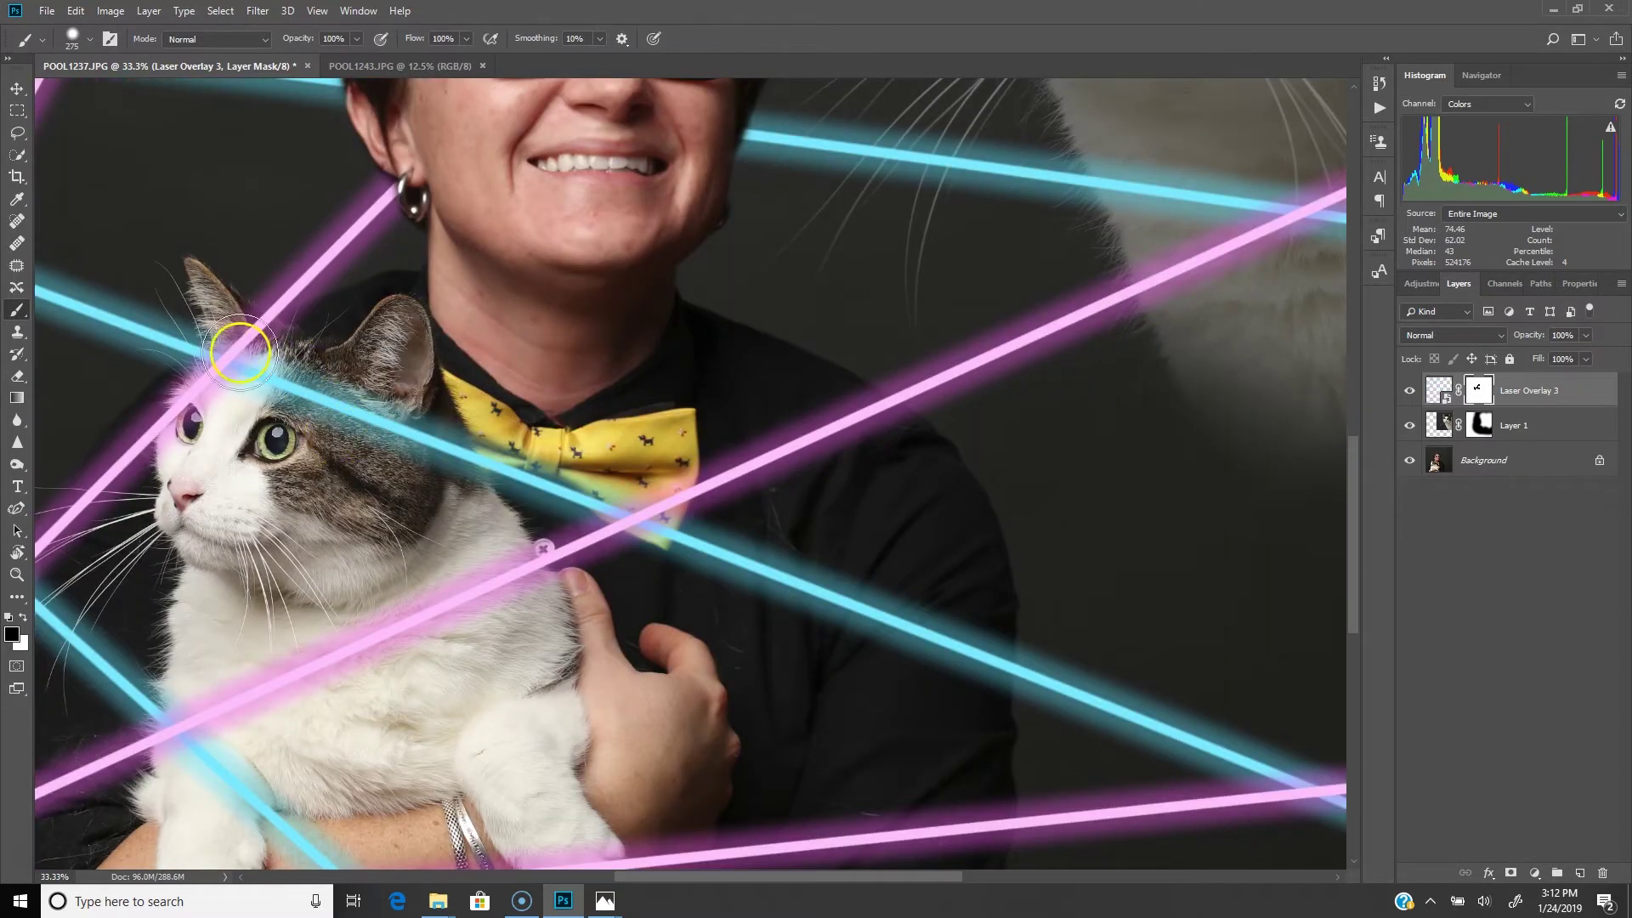
Mask the lasers over the held cat's ear, forehead, eye, nose and whiskers.
{"action": "mouse_move", "coordinate": [237, 337]}
{"action": "left_mouse_down"}
{"action": "mouse_move", "coordinate": [233, 372]}
{"action": "mouse_move", "coordinate": [262, 352]}
{"action": "mouse_move", "coordinate": [264, 367]}
{"action": "mouse_move", "coordinate": [225, 353]}
{"action": "mouse_move", "coordinate": [236, 392]}
{"action": "mouse_move", "coordinate": [201, 411]}
{"action": "mouse_move", "coordinate": [261, 417]}
{"action": "mouse_move", "coordinate": [279, 391]}
{"action": "mouse_move", "coordinate": [247, 357]}
{"action": "left_mouse_up"}
{"action": "scroll", "coordinate": [255, 418], "scroll_direction": "down", "scroll_amount": 1}
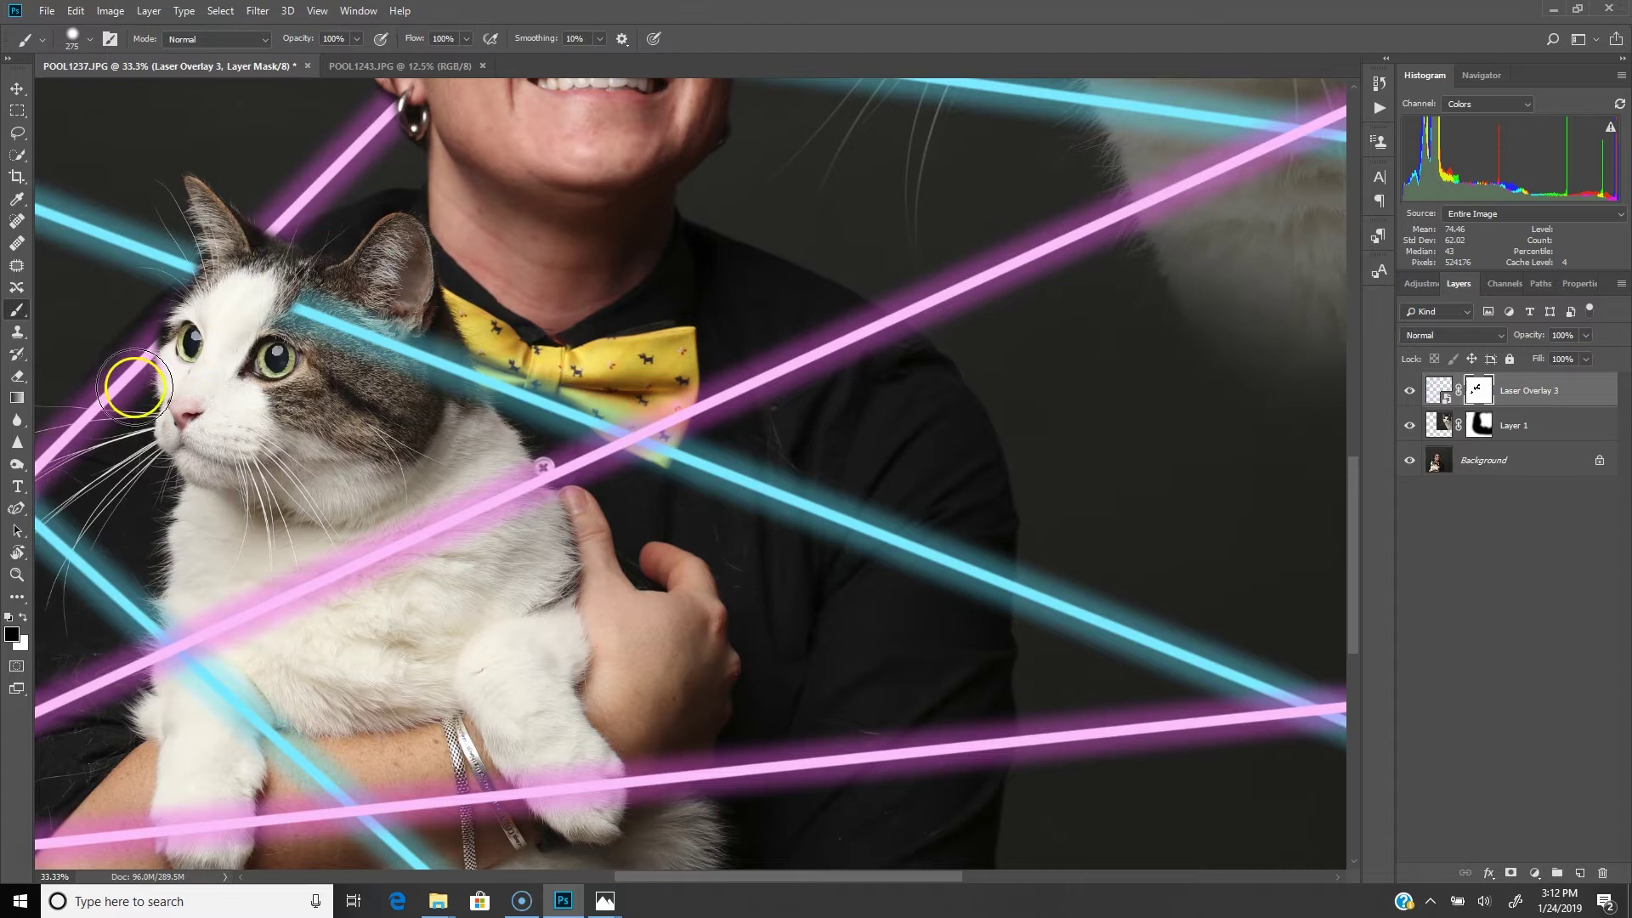
{"action": "left_click_drag", "start_coordinate": [656, 876], "coordinate": [574, 877]}
{"action": "mouse_move", "coordinate": [524, 373]}
{"action": "left_mouse_down"}
{"action": "mouse_move", "coordinate": [492, 345]}
{"action": "mouse_move", "coordinate": [444, 388]}
{"action": "mouse_move", "coordinate": [397, 469]}
{"action": "mouse_move", "coordinate": [420, 460]}
{"action": "mouse_move", "coordinate": [402, 468]}
{"action": "mouse_move", "coordinate": [420, 428]}
{"action": "left_mouse_up"}
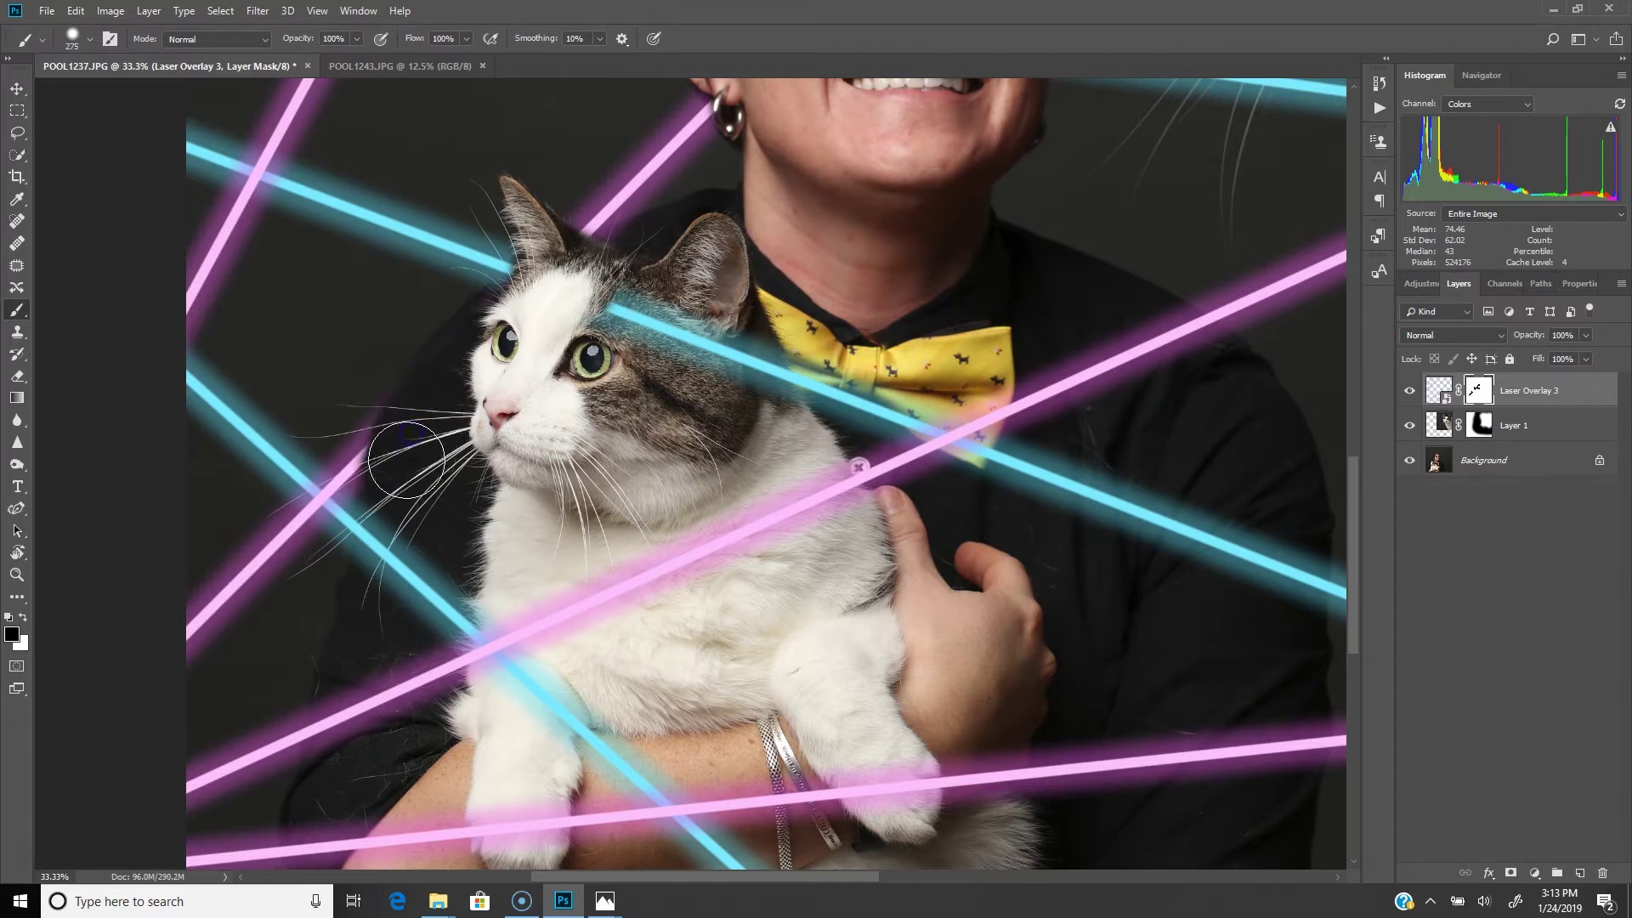
{"action": "mouse_move", "coordinate": [400, 491]}
{"action": "left_mouse_down"}
{"action": "mouse_move", "coordinate": [456, 550]}
{"action": "mouse_move", "coordinate": [460, 529]}
{"action": "mouse_move", "coordinate": [436, 510]}
{"action": "mouse_move", "coordinate": [390, 563]}
{"action": "left_mouse_up"}
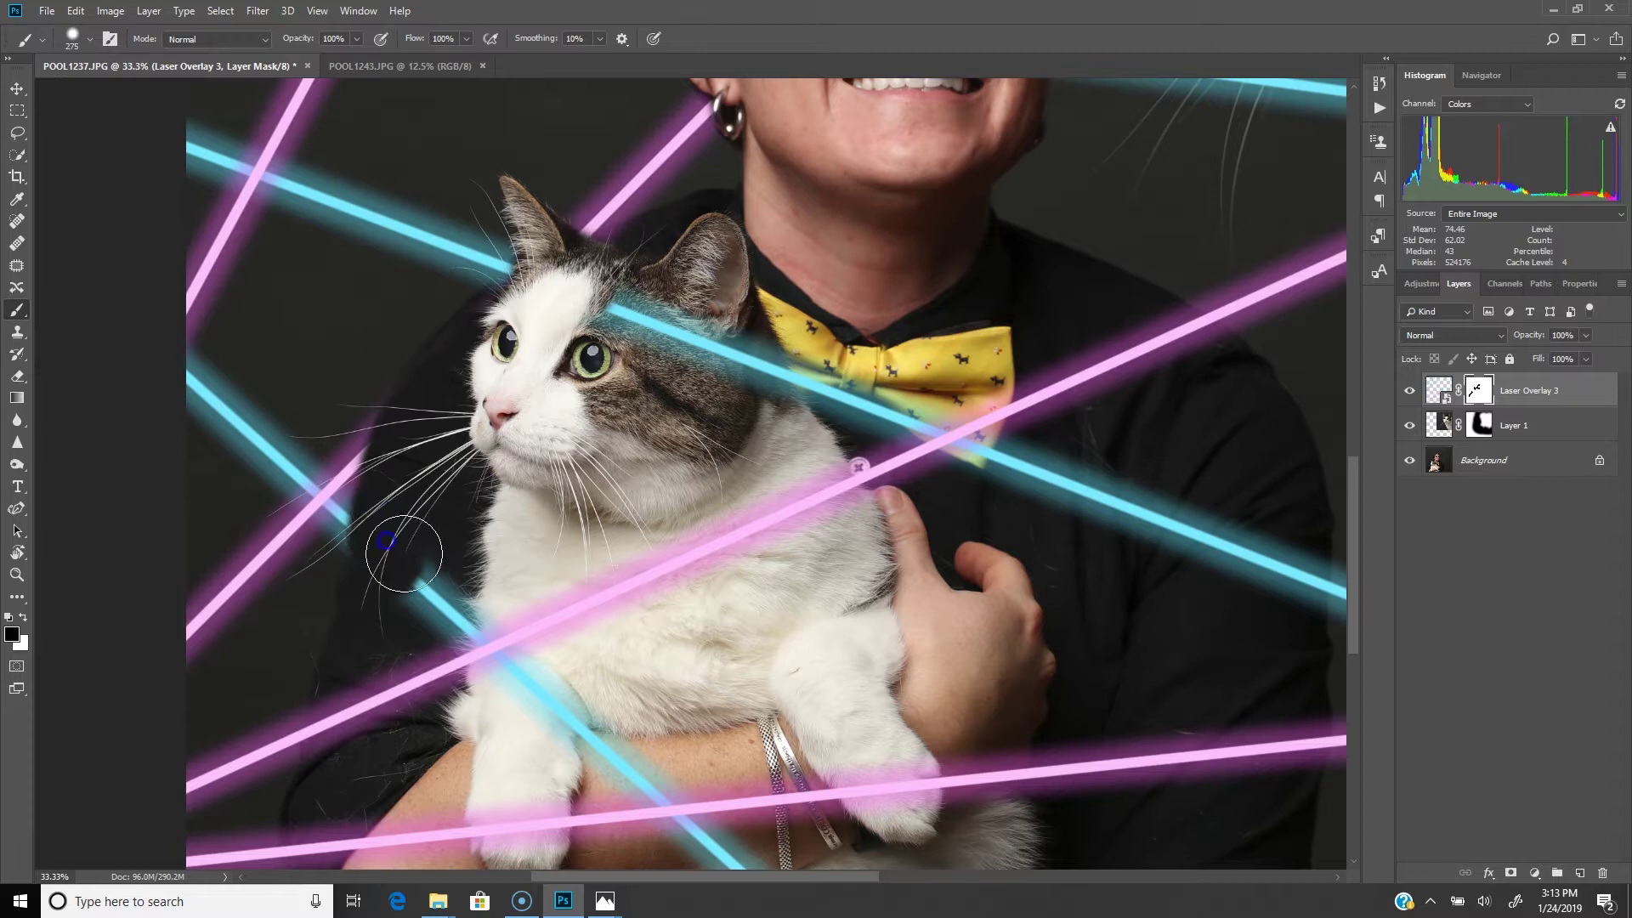
{"action": "left_click_drag", "start_coordinate": [383, 552], "coordinate": [387, 521]}
{"action": "mouse_move", "coordinate": [399, 463]}
{"action": "left_mouse_down"}
{"action": "mouse_move", "coordinate": [430, 393]}
{"action": "mouse_move", "coordinate": [411, 375]}
{"action": "mouse_move", "coordinate": [434, 359]}
{"action": "left_mouse_up"}
Hide the pink and cyan lasers crossing the cat's chest and her arm.
{"action": "mouse_move", "coordinate": [508, 657]}
{"action": "left_mouse_down"}
{"action": "mouse_move", "coordinate": [444, 575]}
{"action": "mouse_move", "coordinate": [521, 663]}
{"action": "mouse_move", "coordinate": [448, 595]}
{"action": "mouse_move", "coordinate": [448, 660]}
{"action": "mouse_move", "coordinate": [339, 725]}
{"action": "mouse_move", "coordinate": [371, 719]}
{"action": "left_mouse_up"}
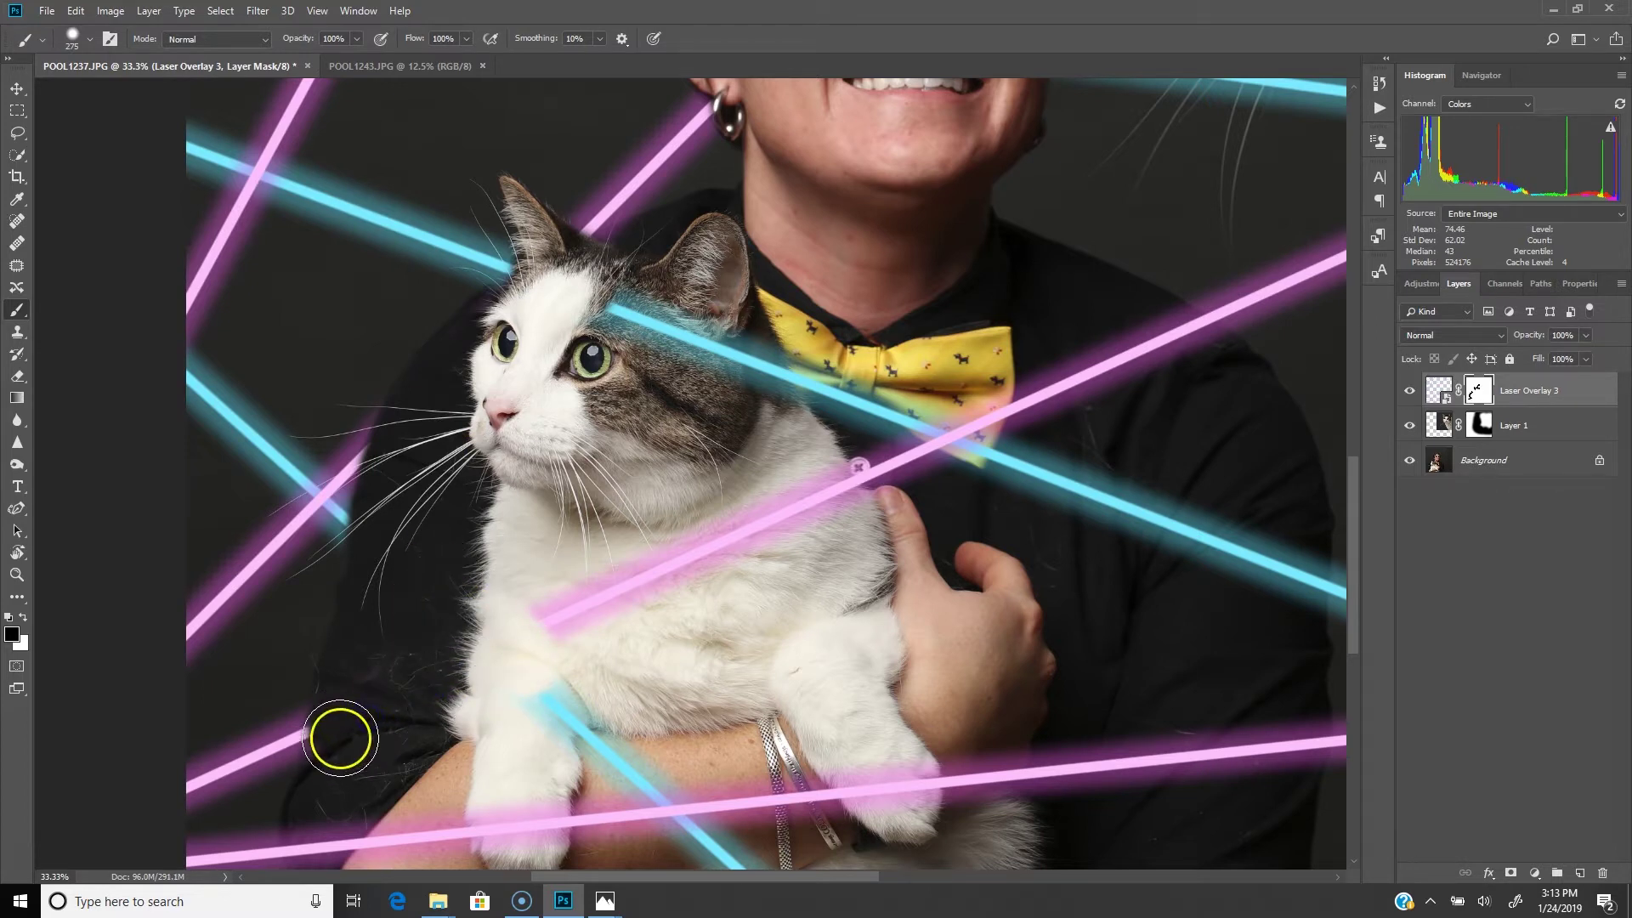
{"action": "left_click", "coordinate": [352, 740]}
{"action": "scroll", "coordinate": [368, 755], "scroll_direction": "down", "scroll_amount": 3}
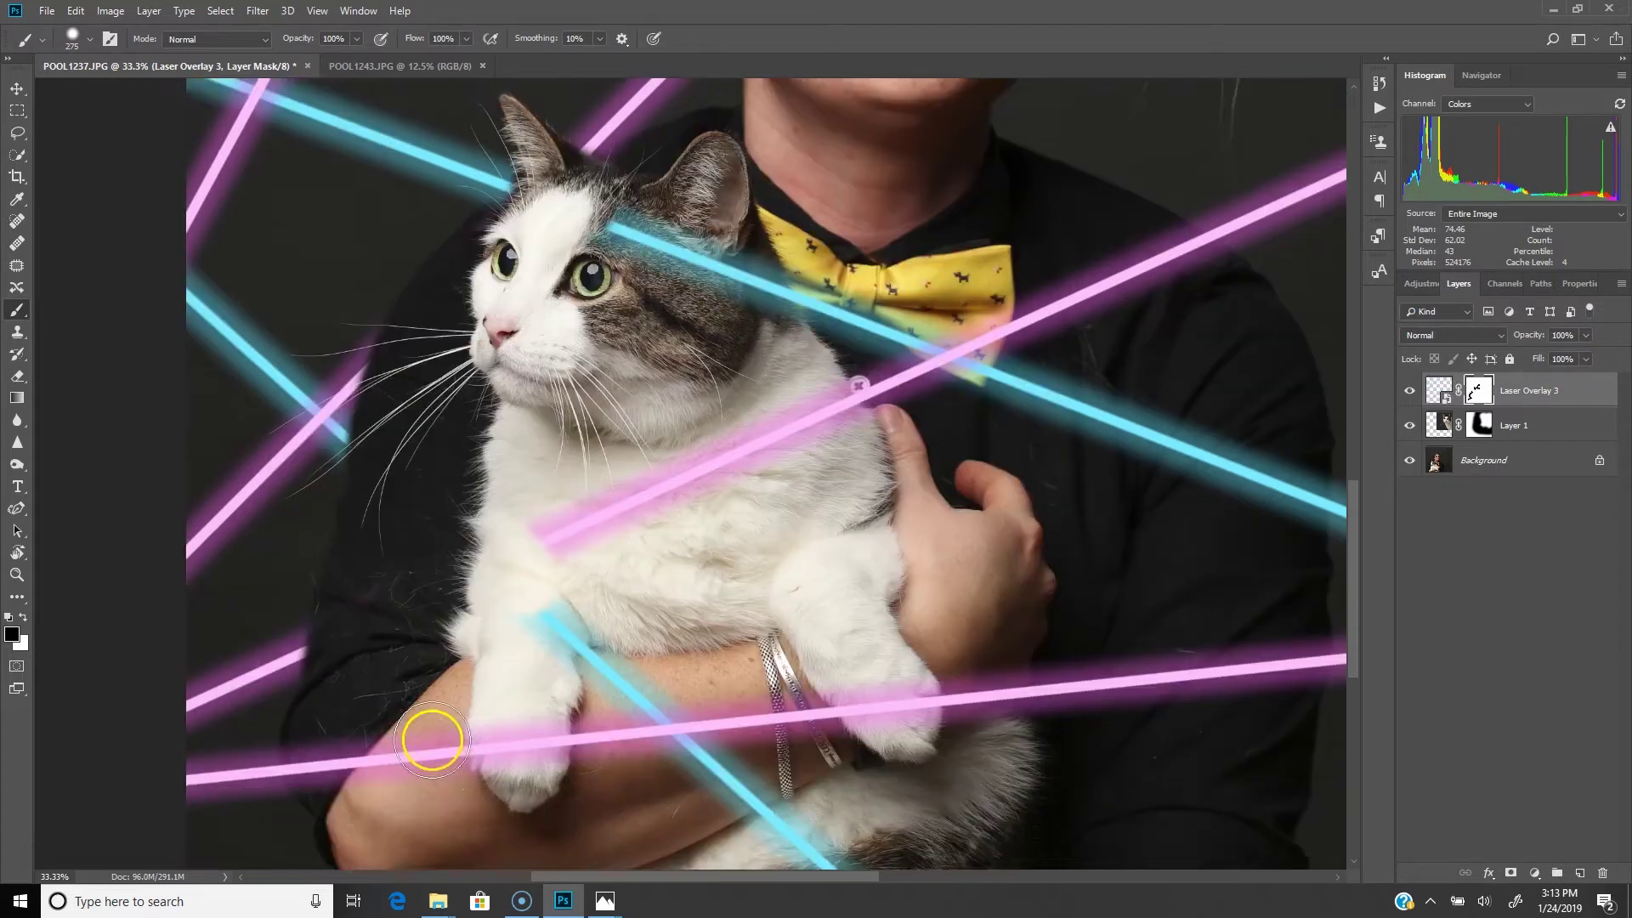
{"action": "mouse_move", "coordinate": [321, 747]}
{"action": "left_mouse_down"}
{"action": "mouse_move", "coordinate": [381, 718]}
{"action": "mouse_move", "coordinate": [325, 730]}
{"action": "mouse_move", "coordinate": [353, 605]}
{"action": "mouse_move", "coordinate": [340, 612]}
{"action": "mouse_move", "coordinate": [379, 630]}
{"action": "mouse_move", "coordinate": [340, 637]}
{"action": "left_mouse_up"}
{"action": "mouse_move", "coordinate": [374, 717]}
{"action": "left_mouse_down"}
{"action": "mouse_move", "coordinate": [605, 706]}
{"action": "mouse_move", "coordinate": [979, 647]}
{"action": "left_mouse_up"}
{"action": "left_click_drag", "start_coordinate": [680, 725], "coordinate": [875, 846]}
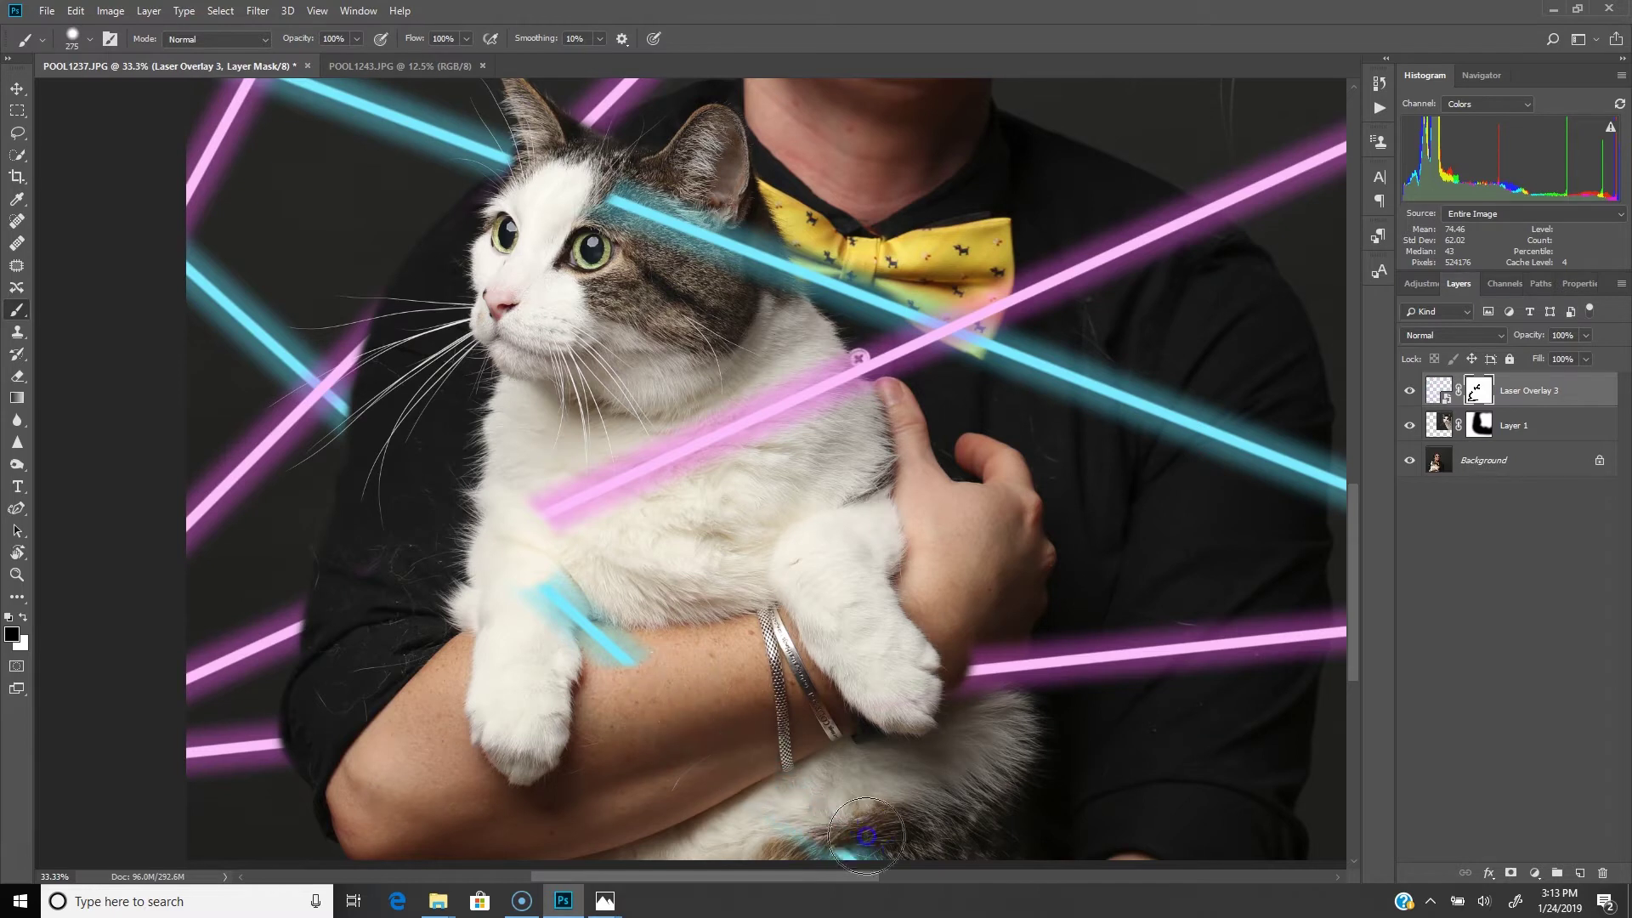
{"action": "mouse_move", "coordinate": [646, 656]}
{"action": "left_mouse_down"}
{"action": "mouse_move", "coordinate": [528, 575]}
{"action": "mouse_move", "coordinate": [691, 663]}
{"action": "left_mouse_up"}
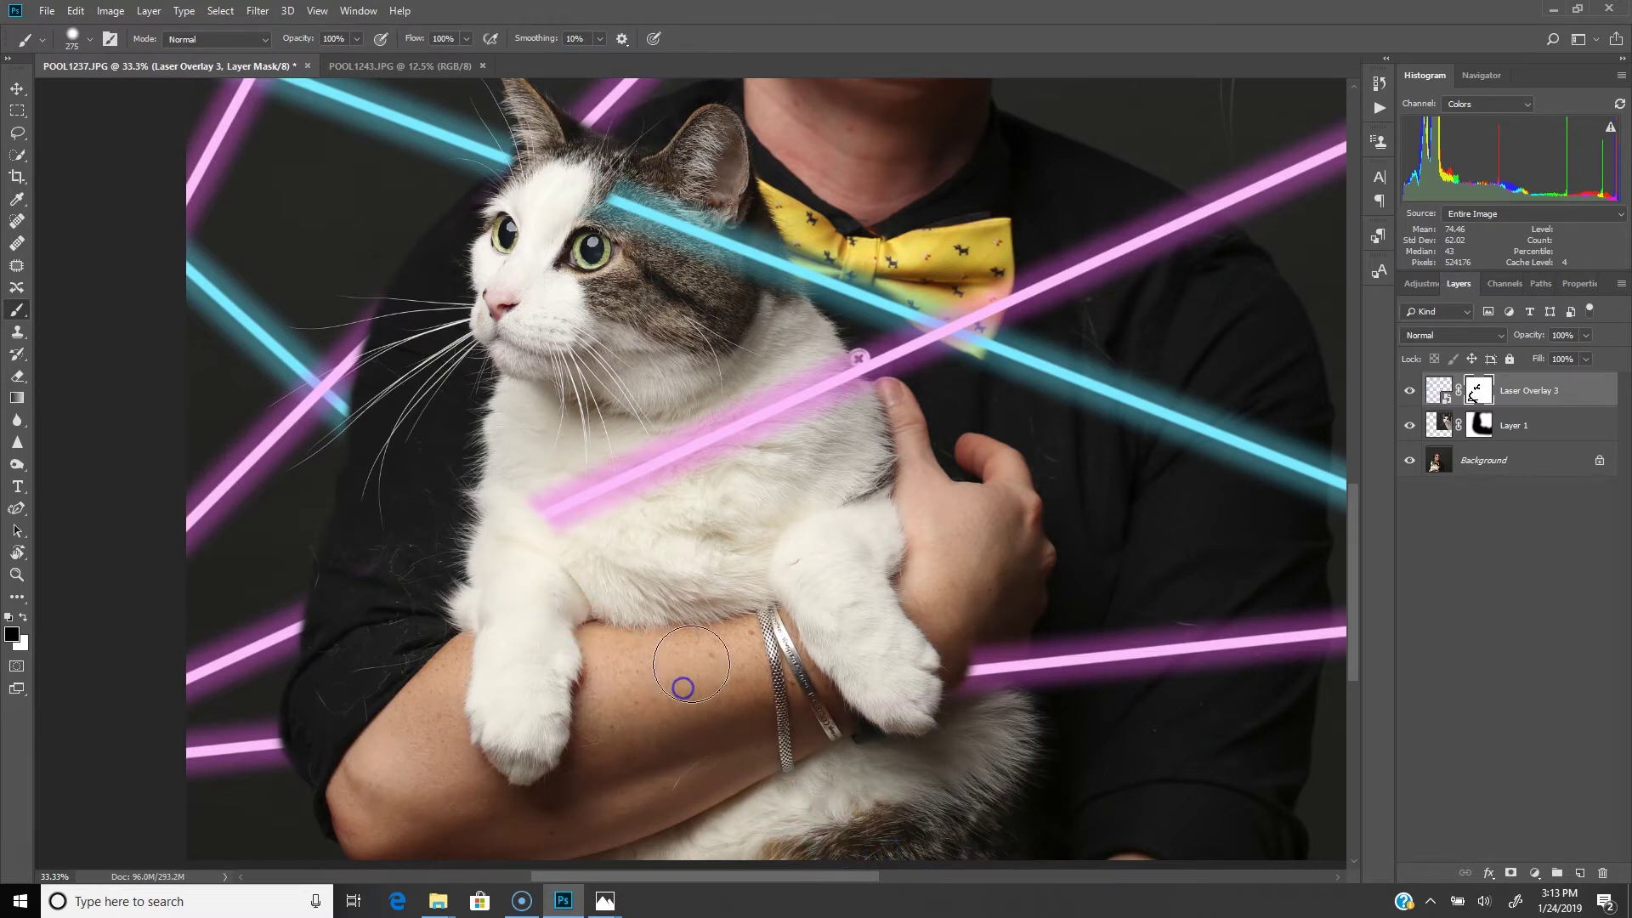
{"action": "mouse_move", "coordinate": [548, 515]}
{"action": "left_mouse_down"}
{"action": "mouse_move", "coordinate": [676, 446]}
{"action": "mouse_move", "coordinate": [937, 350]}
{"action": "mouse_move", "coordinate": [942, 373]}
{"action": "mouse_move", "coordinate": [951, 345]}
{"action": "mouse_move", "coordinate": [650, 253]}
{"action": "mouse_move", "coordinate": [613, 215]}
{"action": "mouse_move", "coordinate": [837, 306]}
{"action": "left_mouse_up"}
Remove the faint laser glow remaining on the cat's forehead.
{"action": "scroll", "coordinate": [723, 357], "scroll_direction": "up", "scroll_amount": 3}
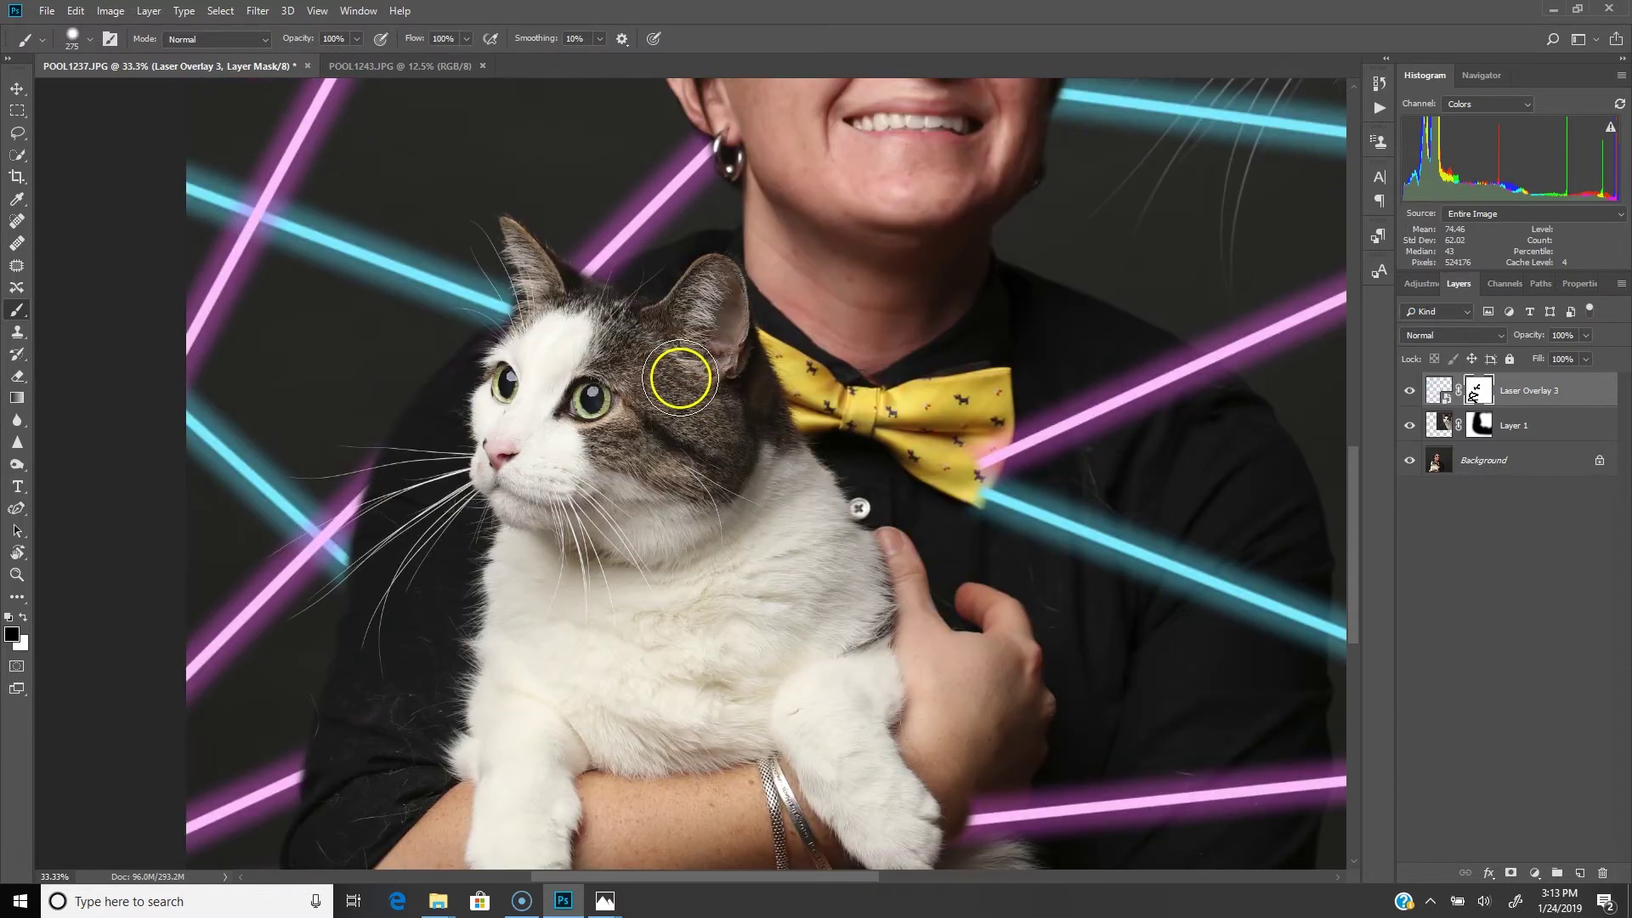
{"action": "left_click", "coordinate": [616, 303]}
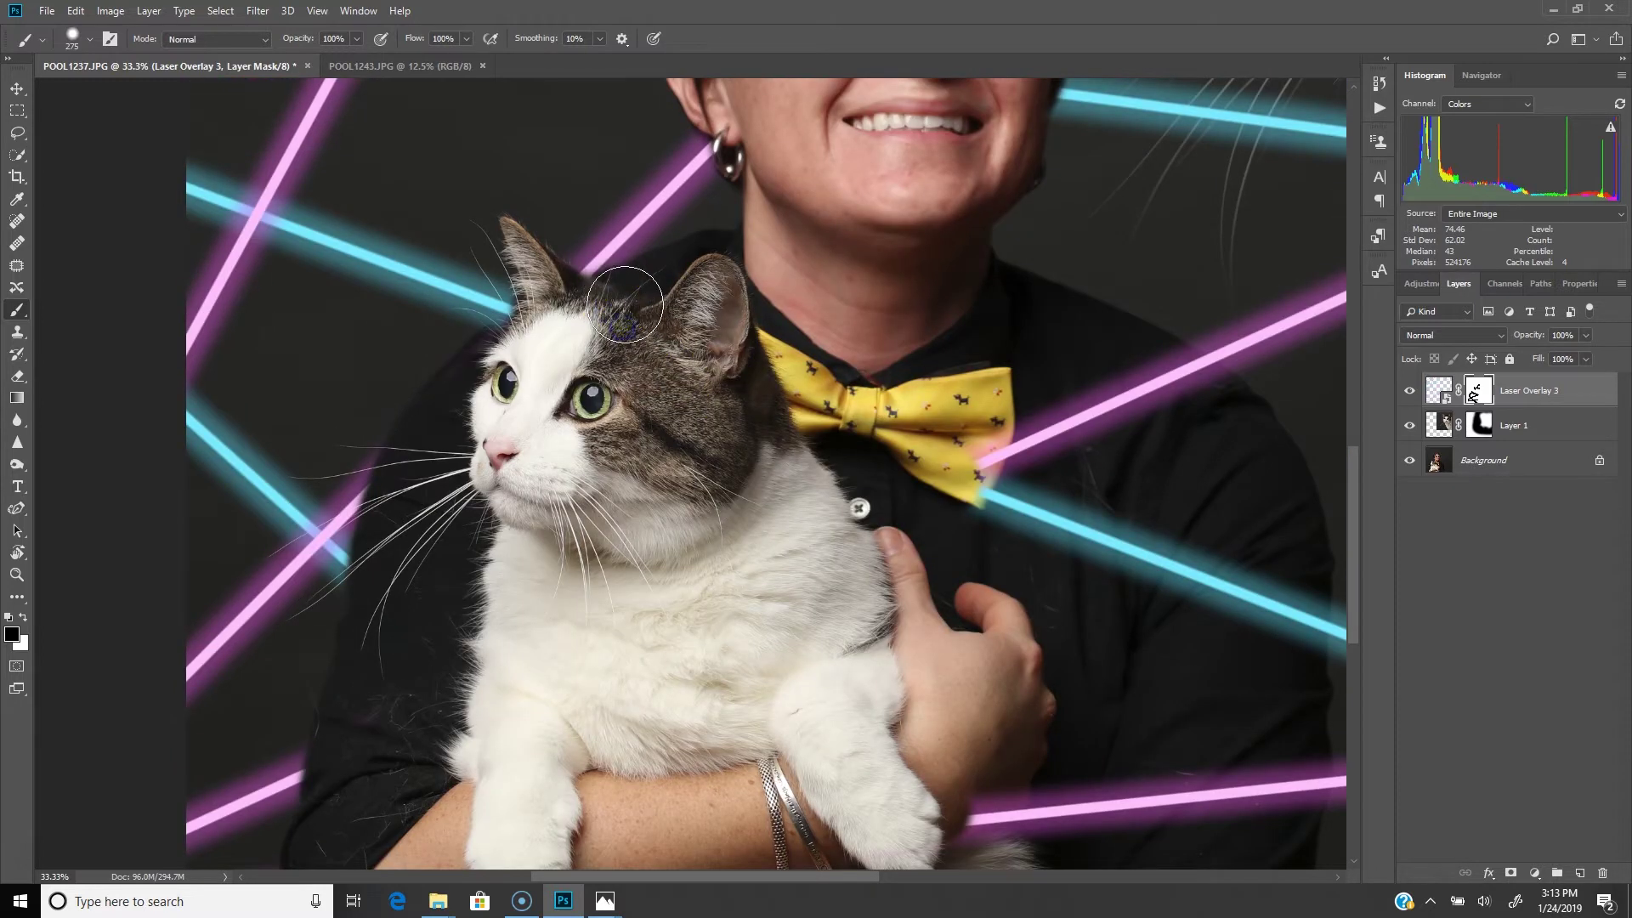
{"action": "mouse_move", "coordinate": [624, 311]}
{"action": "left_mouse_down"}
{"action": "mouse_move", "coordinate": [496, 341]}
{"action": "mouse_move", "coordinate": [532, 339]}
{"action": "left_mouse_up"}
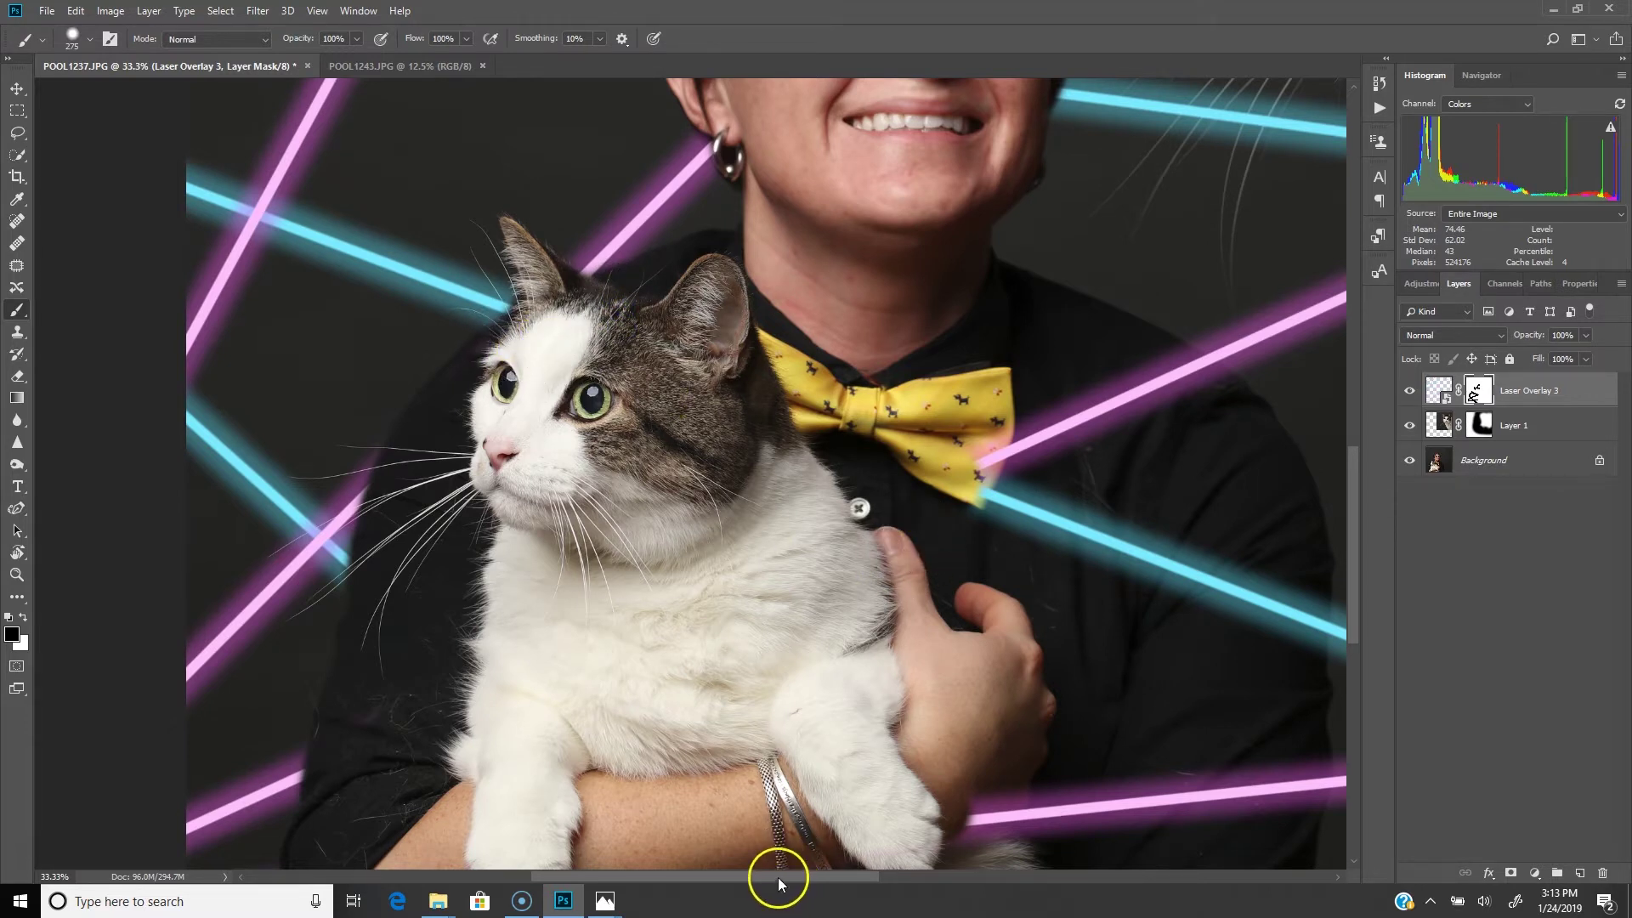
{"action": "left_click_drag", "start_coordinate": [776, 878], "coordinate": [824, 884]}
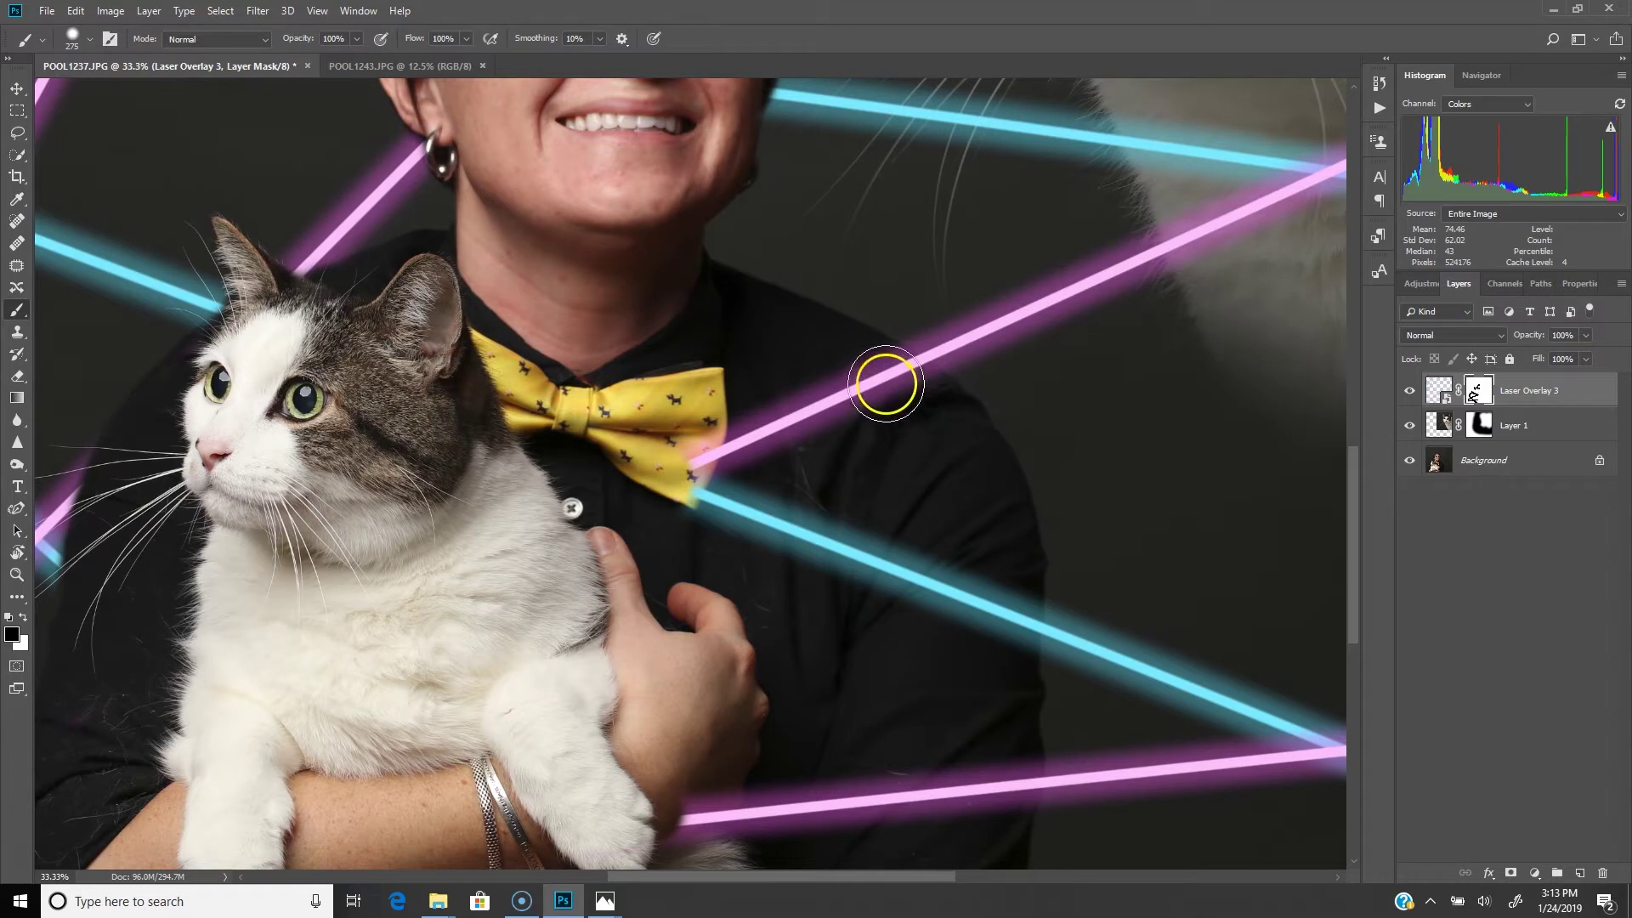
Mask the pink laser segments near her shoulder, across her arm by the hand, and near her hair.
{"action": "mouse_move", "coordinate": [888, 380]}
{"action": "left_mouse_down"}
{"action": "mouse_move", "coordinate": [849, 419]}
{"action": "mouse_move", "coordinate": [914, 400]}
{"action": "mouse_move", "coordinate": [864, 406]}
{"action": "mouse_move", "coordinate": [873, 393]}
{"action": "mouse_move", "coordinate": [701, 459]}
{"action": "mouse_move", "coordinate": [669, 493]}
{"action": "mouse_move", "coordinate": [851, 519]}
{"action": "mouse_move", "coordinate": [1010, 615]}
{"action": "mouse_move", "coordinate": [969, 619]}
{"action": "left_mouse_up"}
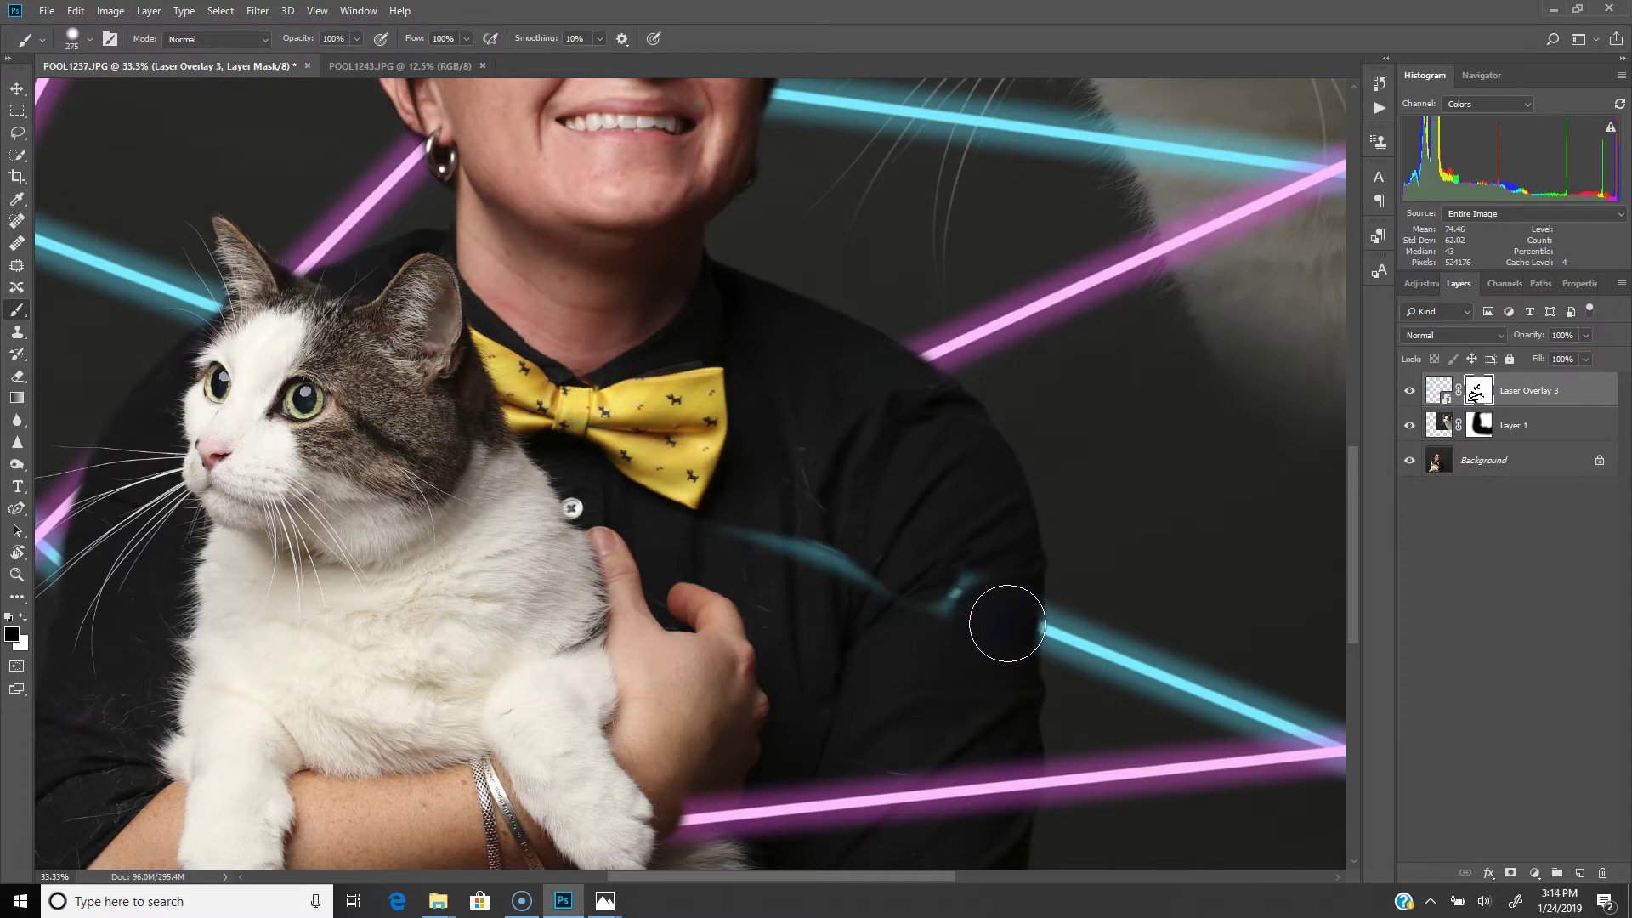
{"action": "left_click_drag", "start_coordinate": [1006, 605], "coordinate": [692, 553]}
{"action": "scroll", "coordinate": [751, 594], "scroll_direction": "down", "scroll_amount": 3}
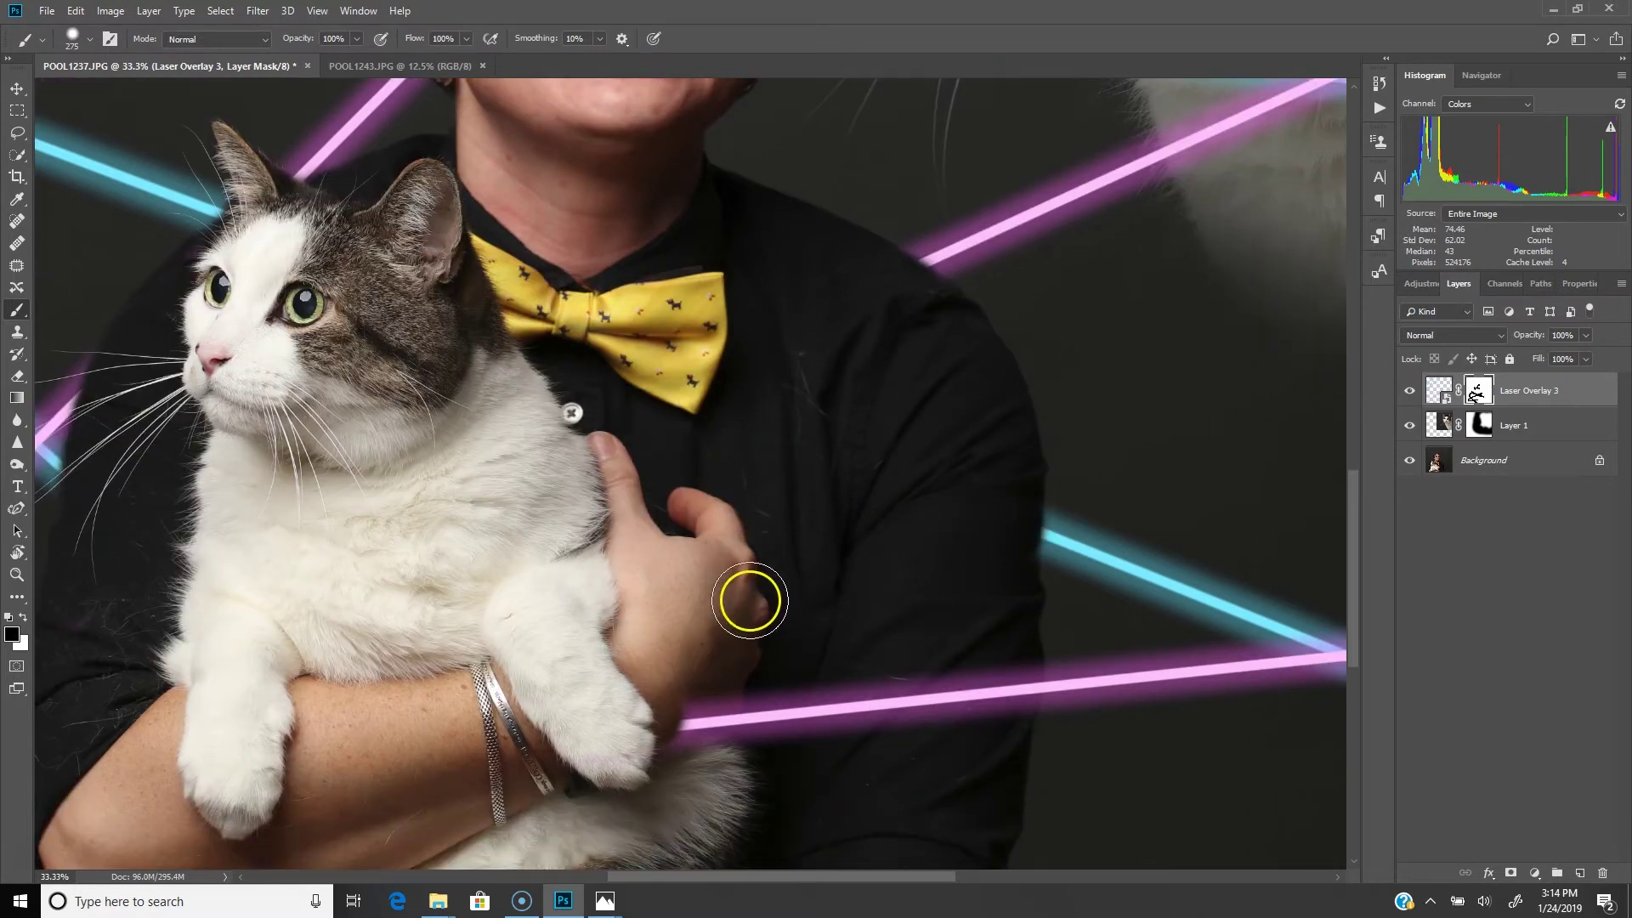
{"action": "mouse_move", "coordinate": [1005, 590]}
{"action": "left_mouse_down"}
{"action": "mouse_move", "coordinate": [878, 617]}
{"action": "mouse_move", "coordinate": [997, 613]}
{"action": "mouse_move", "coordinate": [603, 627]}
{"action": "mouse_move", "coordinate": [676, 610]}
{"action": "mouse_move", "coordinate": [722, 624]}
{"action": "mouse_move", "coordinate": [706, 643]}
{"action": "mouse_move", "coordinate": [719, 624]}
{"action": "mouse_move", "coordinate": [699, 617]}
{"action": "mouse_move", "coordinate": [931, 533]}
{"action": "mouse_move", "coordinate": [1009, 530]}
{"action": "mouse_move", "coordinate": [755, 530]}
{"action": "left_mouse_up"}
{"action": "scroll", "coordinate": [723, 619], "scroll_direction": "down", "scroll_amount": 1}
{"action": "scroll", "coordinate": [756, 531], "scroll_direction": "up", "scroll_amount": 10}
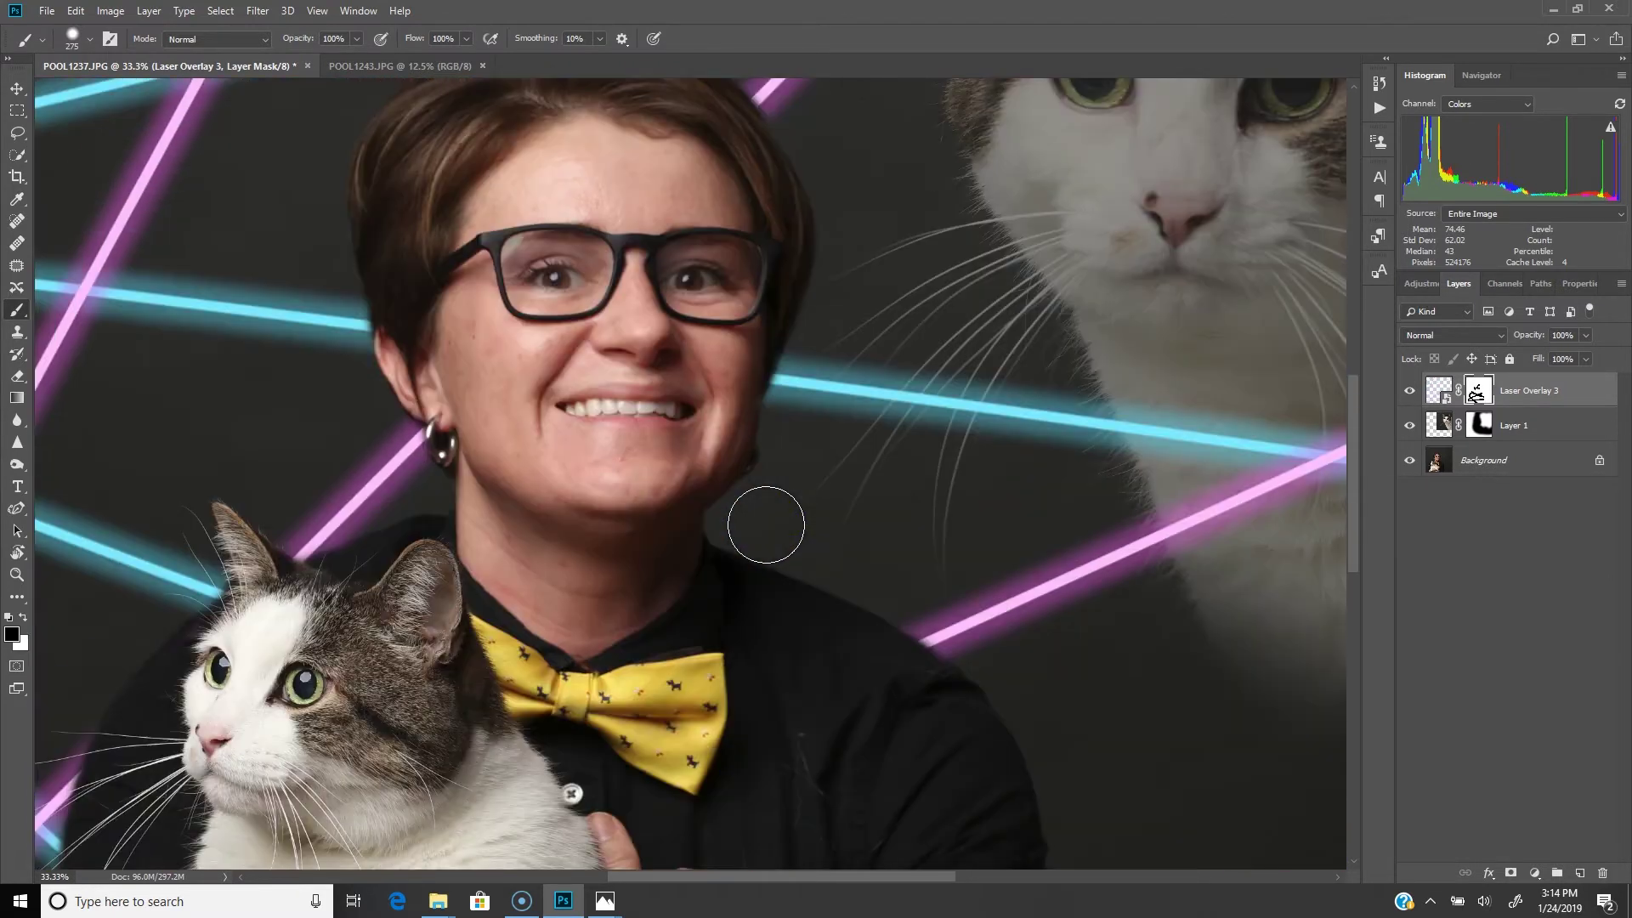
{"action": "scroll", "coordinate": [766, 525], "scroll_direction": "up", "scroll_amount": 3}
{"action": "mouse_move", "coordinate": [417, 303]}
{"action": "left_mouse_down"}
{"action": "mouse_move", "coordinate": [455, 335]}
{"action": "mouse_move", "coordinate": [446, 303]}
{"action": "left_mouse_up"}
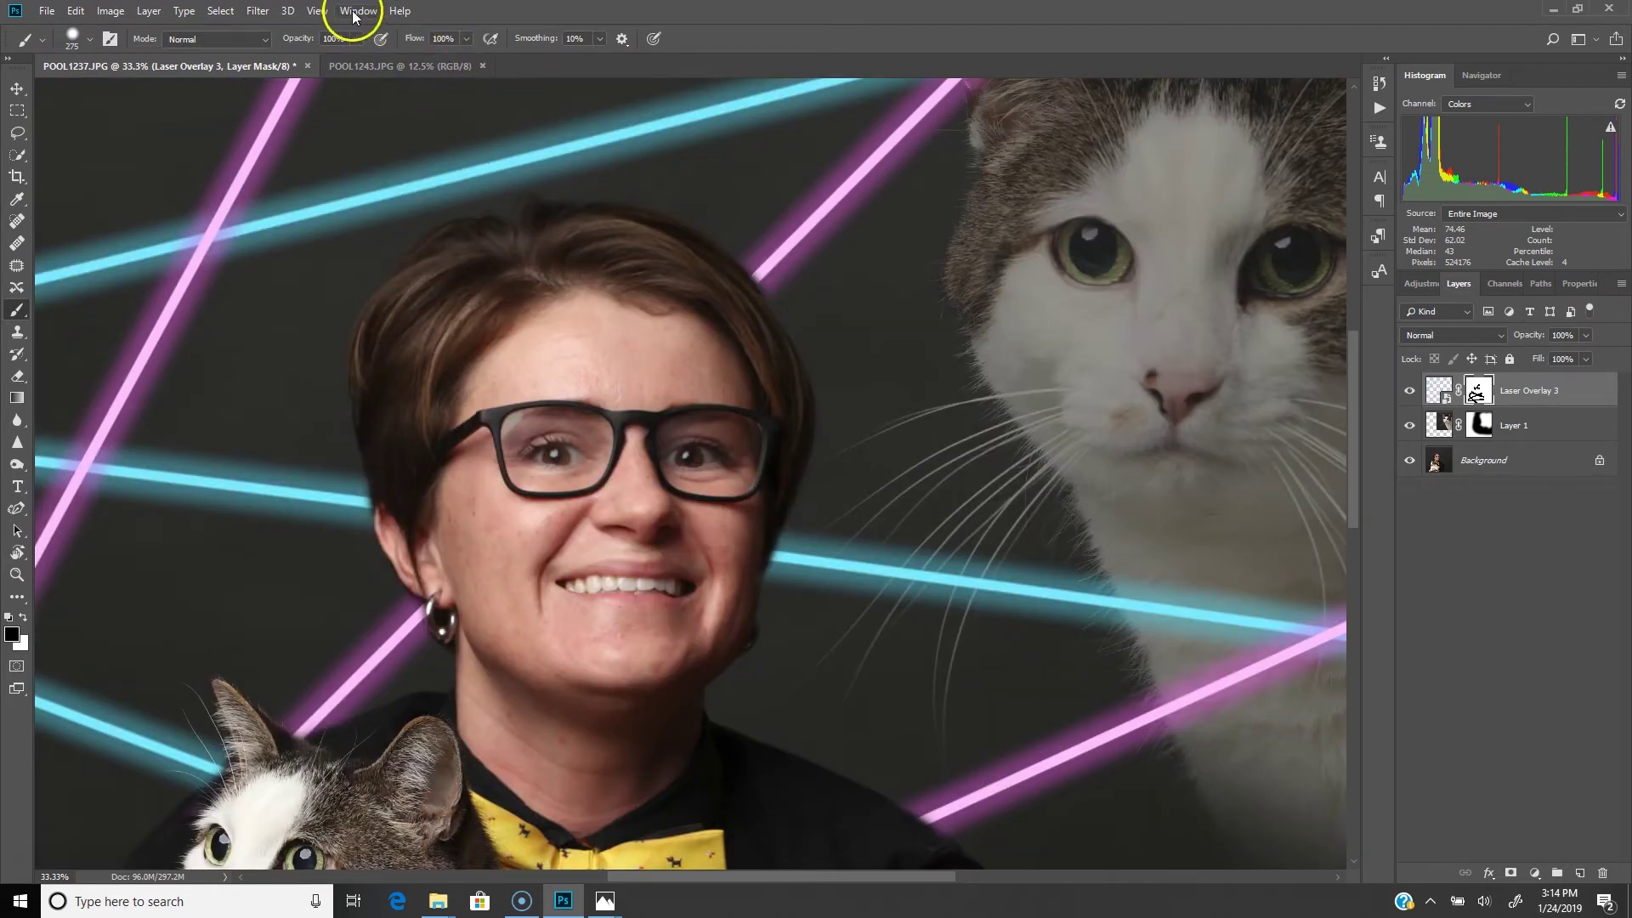
{"action": "left_click", "coordinate": [319, 11]}
Fit the portrait on screen, undo a trial mask on the large cat's ear, and select the Background layer.
{"action": "left_click", "coordinate": [374, 167]}
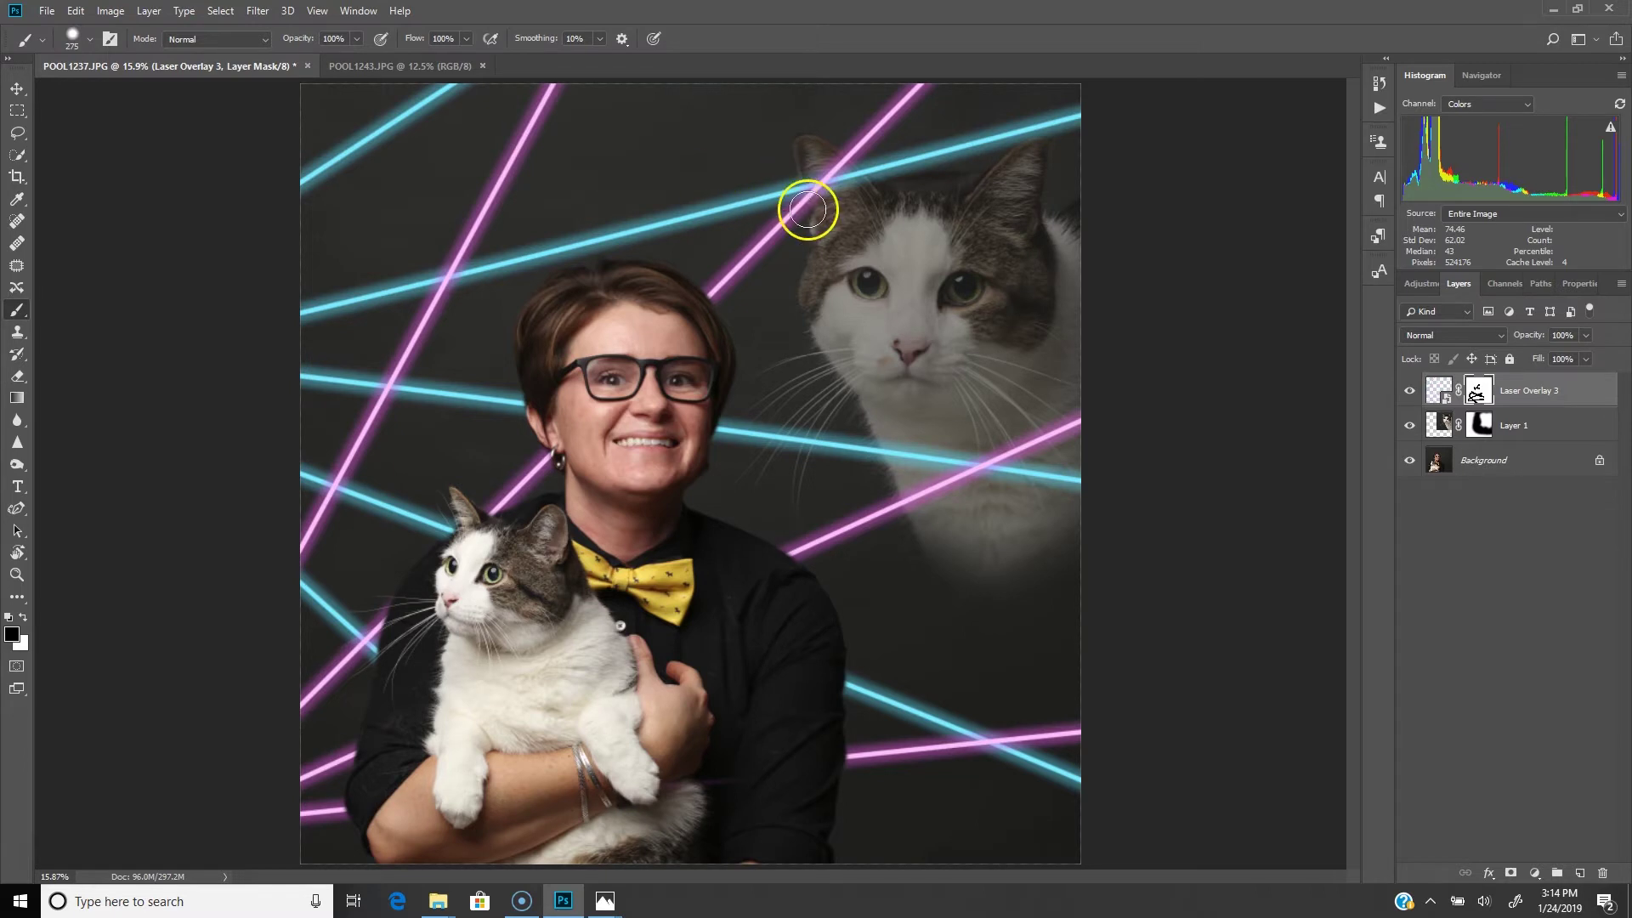
{"action": "left_click_drag", "start_coordinate": [803, 186], "coordinate": [840, 189]}
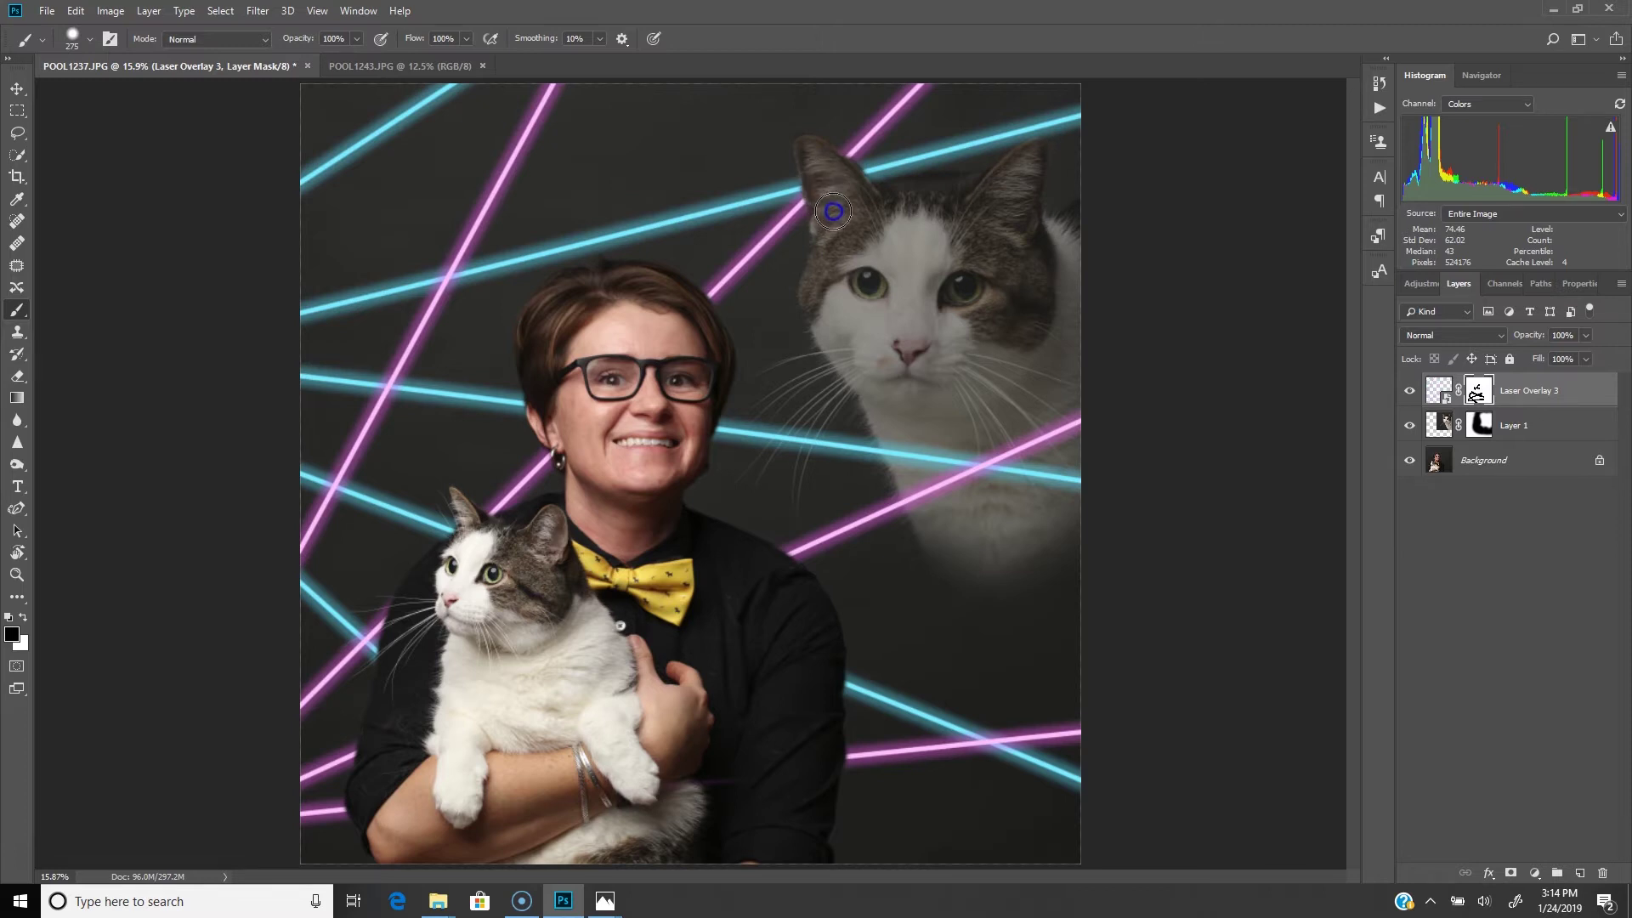
{"action": "mouse_move", "coordinate": [833, 210]}
{"action": "left_mouse_down"}
{"action": "mouse_move", "coordinate": [857, 300]}
{"action": "mouse_move", "coordinate": [885, 263]}
{"action": "mouse_move", "coordinate": [853, 233]}
{"action": "mouse_move", "coordinate": [957, 241]}
{"action": "left_mouse_up"}
{"action": "key", "text": "ctrl+z"}
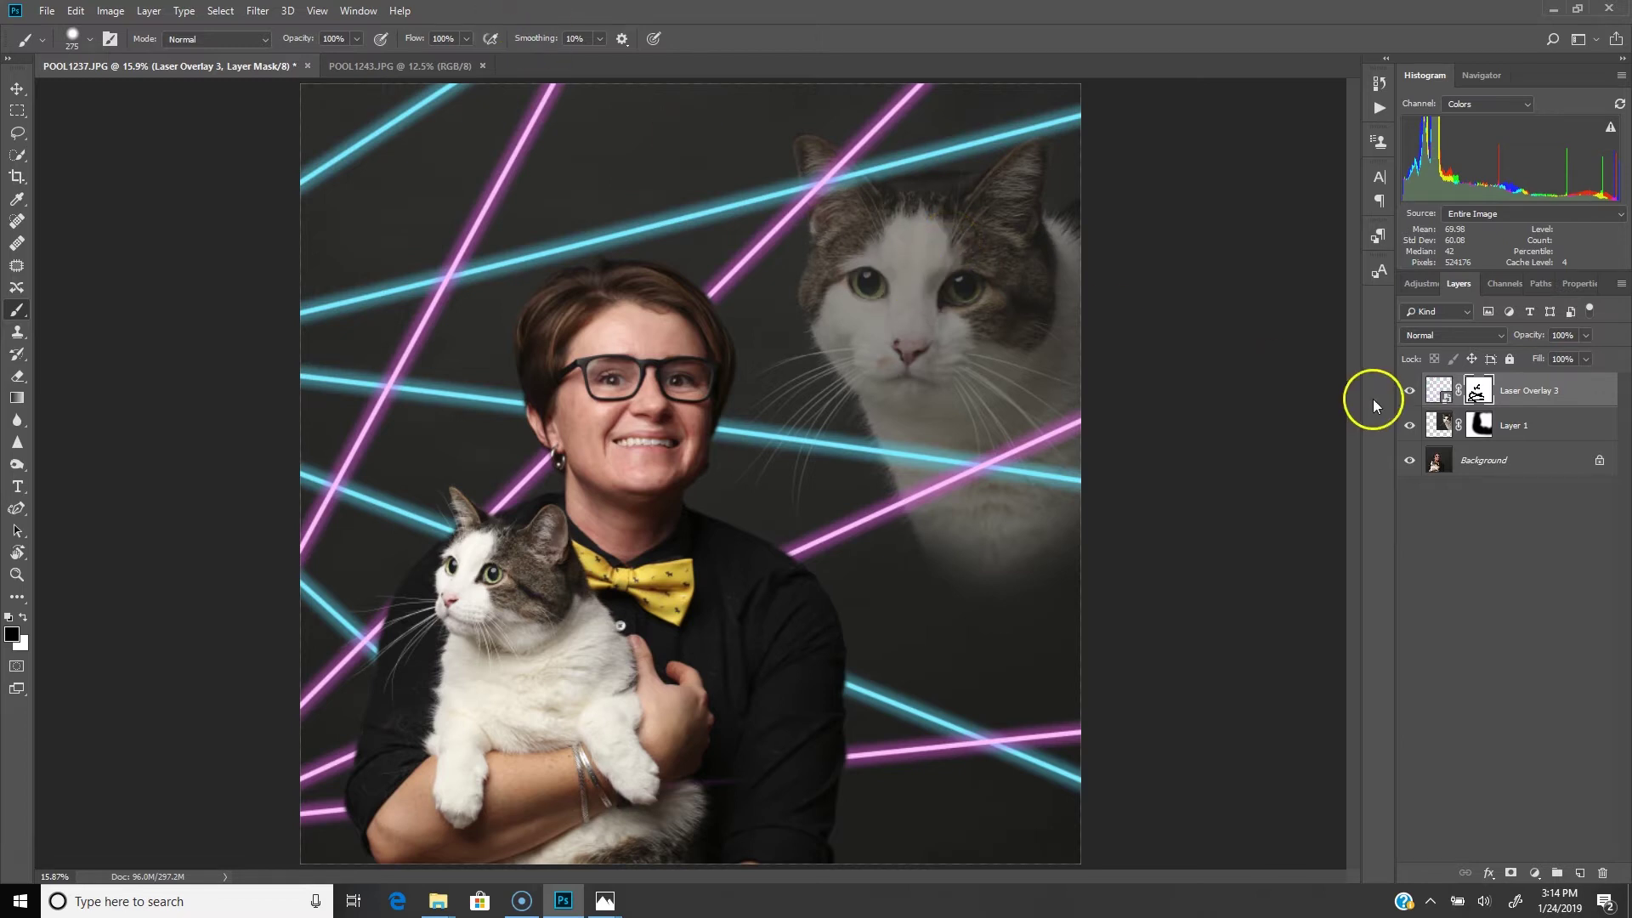
{"action": "left_click", "coordinate": [1429, 463]}
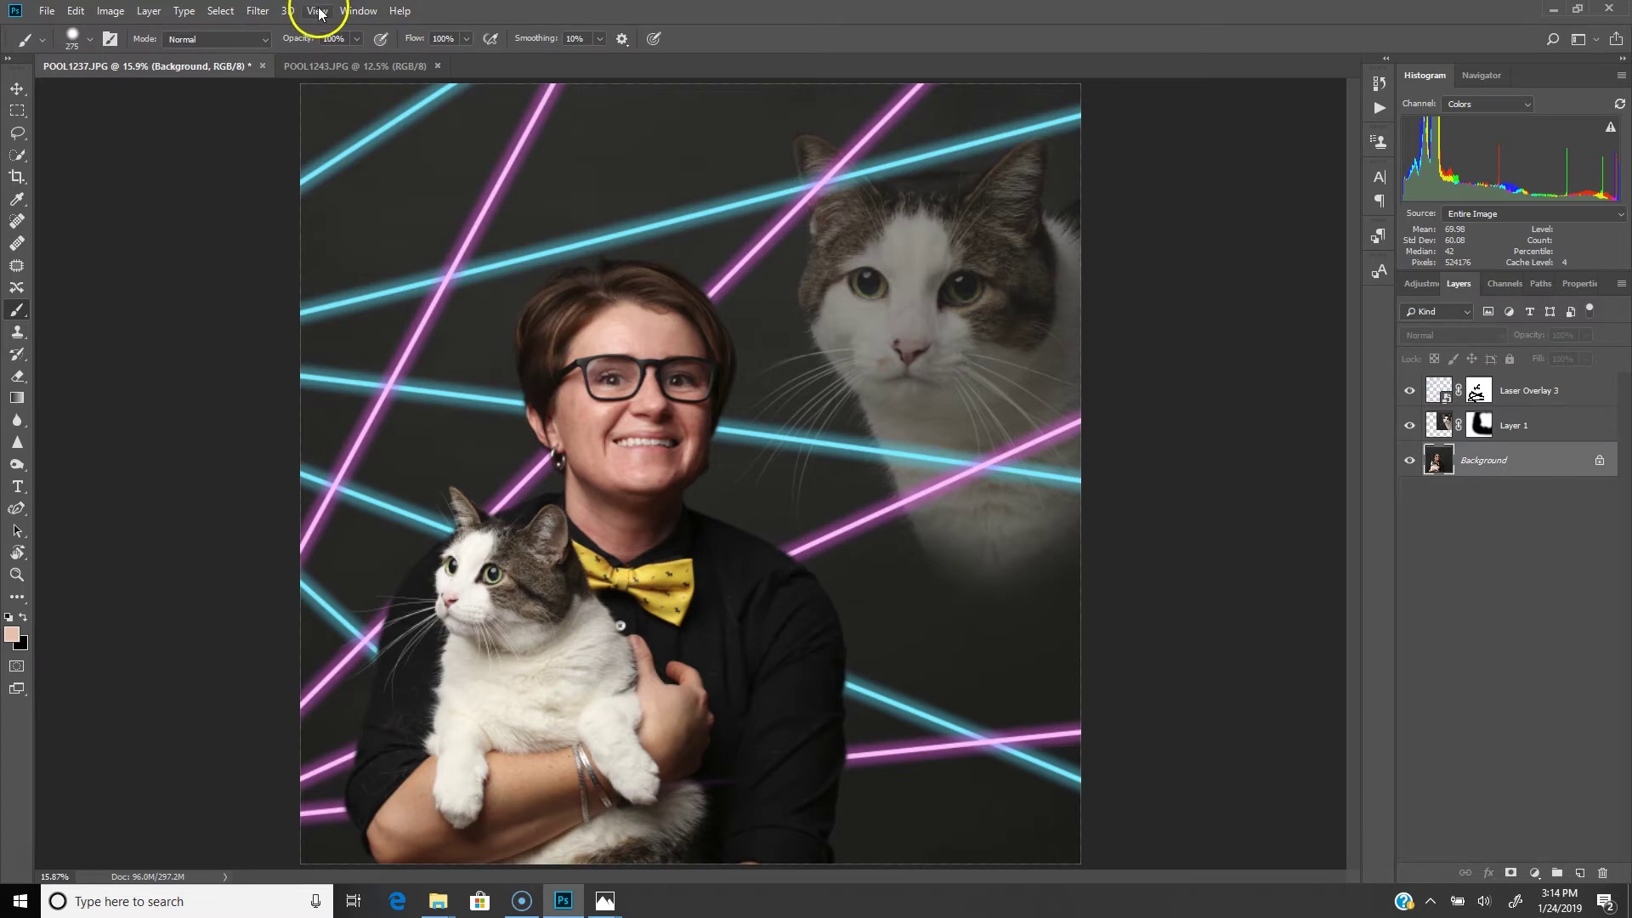
View at actual pixels and set up the Spot Healing Brush at 43 px.
{"action": "left_click", "coordinate": [319, 11]}
{"action": "left_click", "coordinate": [364, 204]}
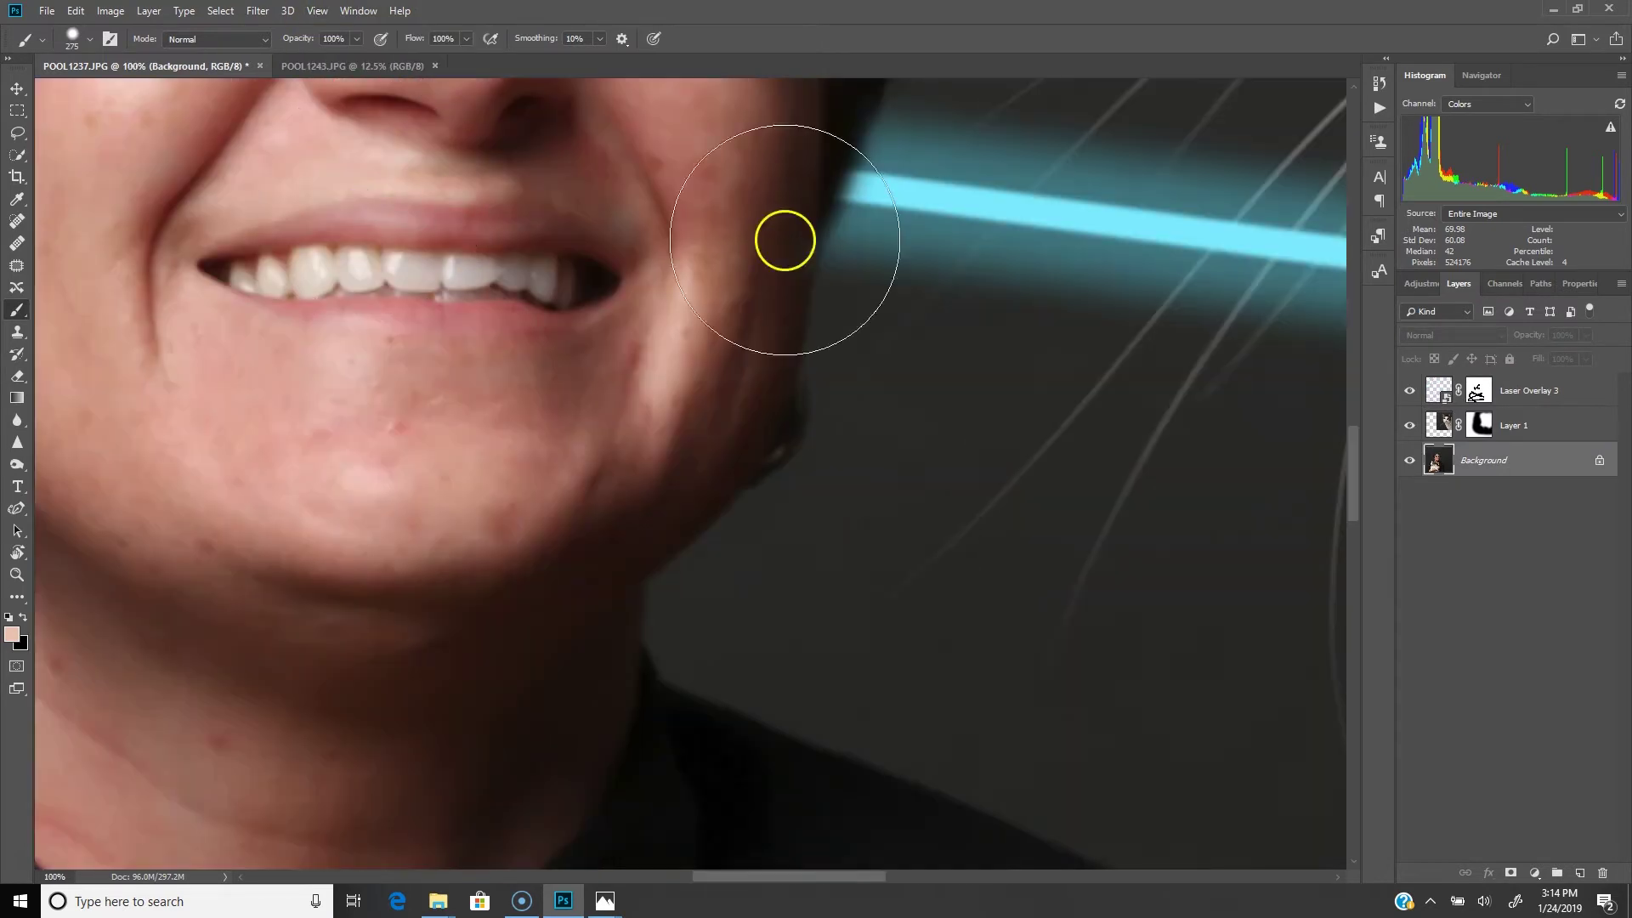
{"action": "left_click_drag", "start_coordinate": [1355, 438], "coordinate": [1375, 593]}
{"action": "left_click", "coordinate": [17, 221]}
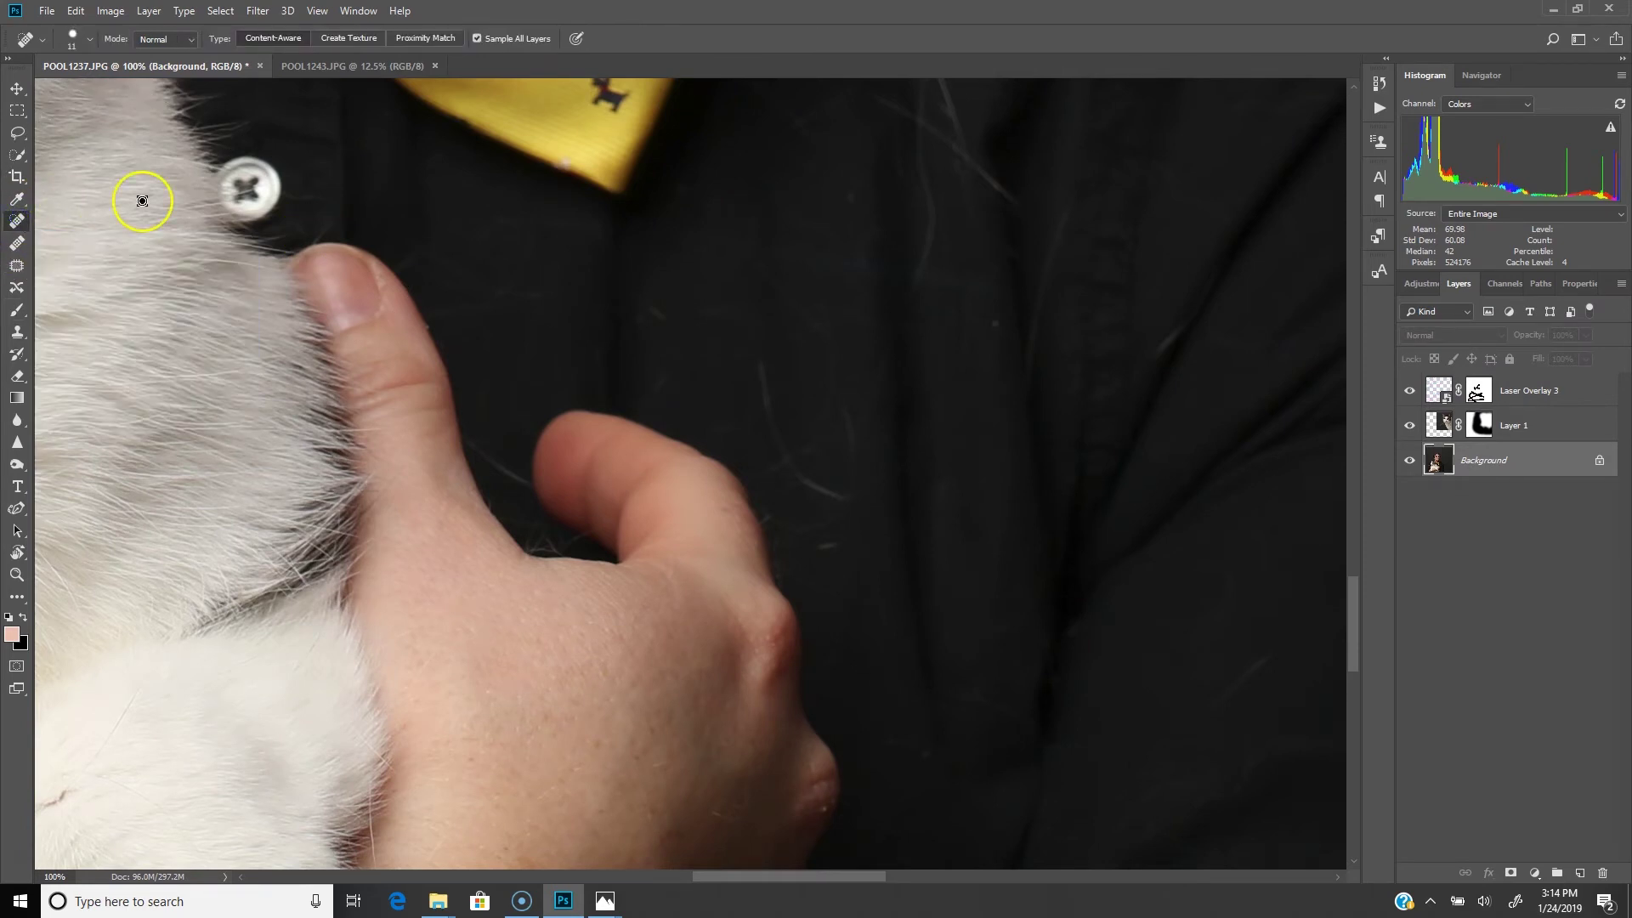
{"action": "left_click", "coordinate": [88, 38]}
{"action": "left_click_drag", "start_coordinate": [37, 90], "coordinate": [48, 90]}
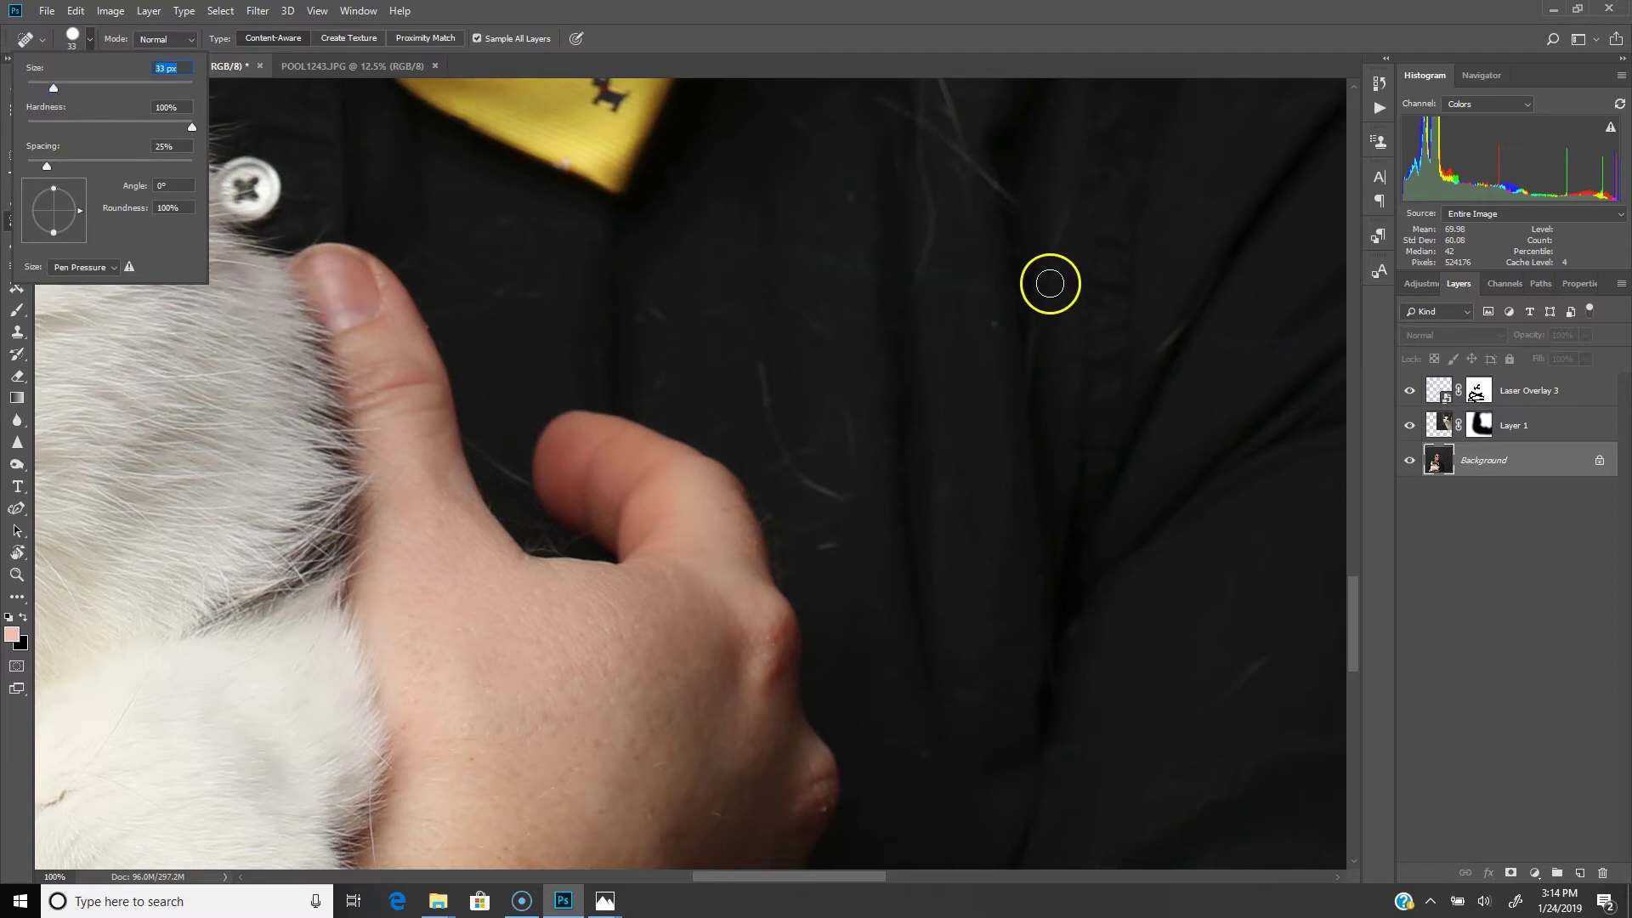
Heal the stray hair along the shirt fold.
{"action": "left_click", "coordinate": [1362, 580]}
{"action": "scroll", "coordinate": [1353, 587], "scroll_direction": "up", "scroll_amount": 3}
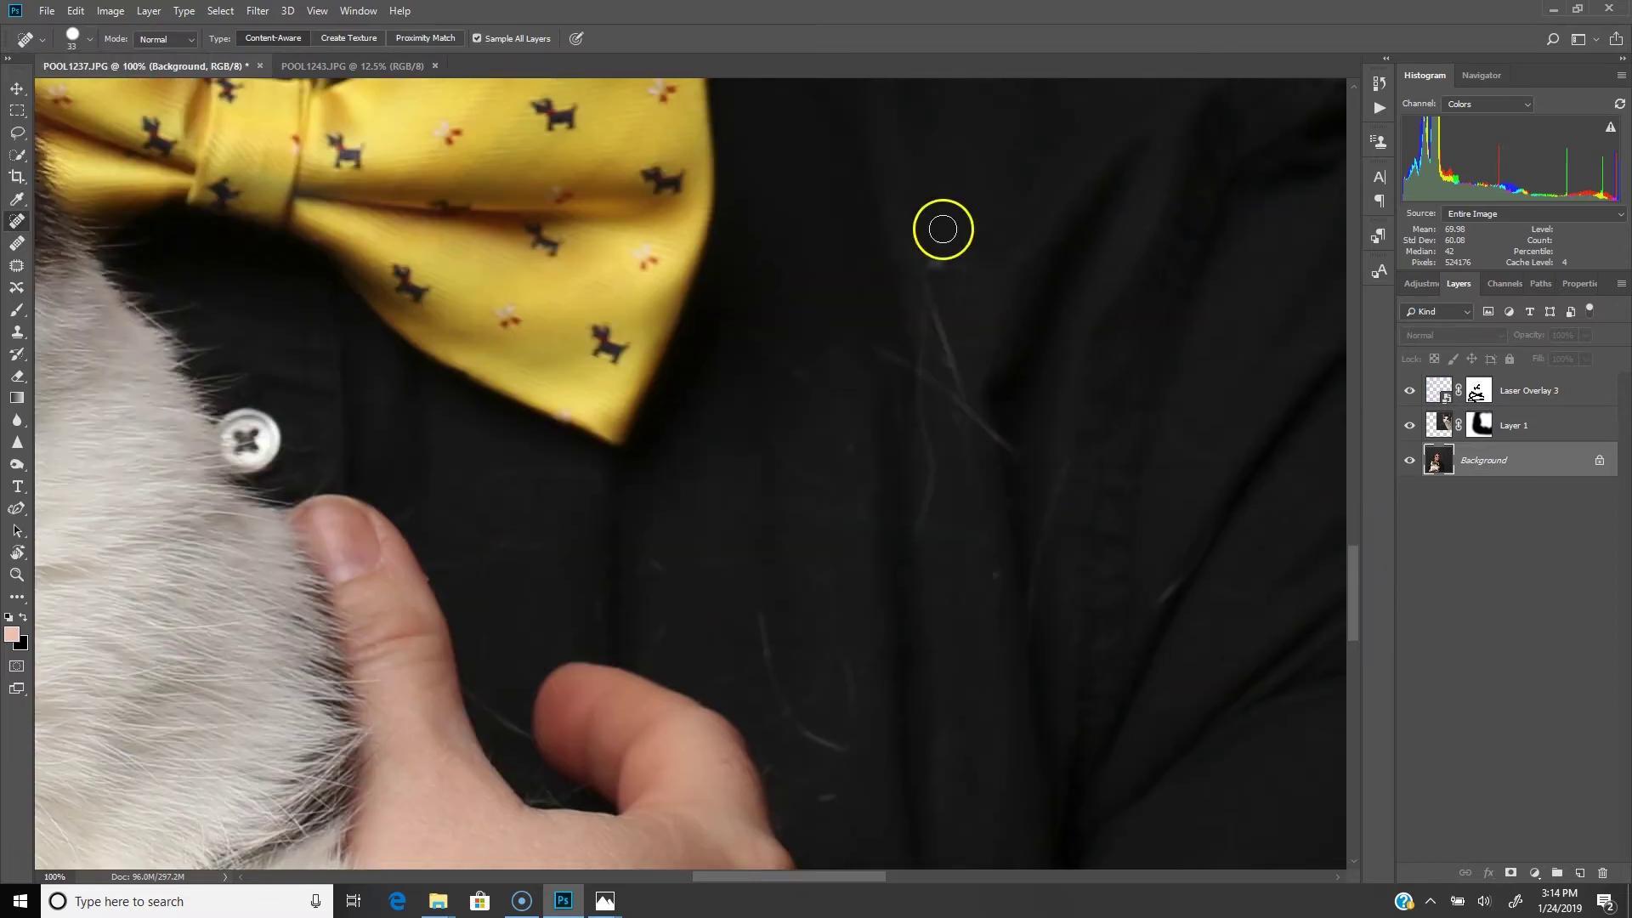
{"action": "left_click_drag", "start_coordinate": [930, 266], "coordinate": [960, 387]}
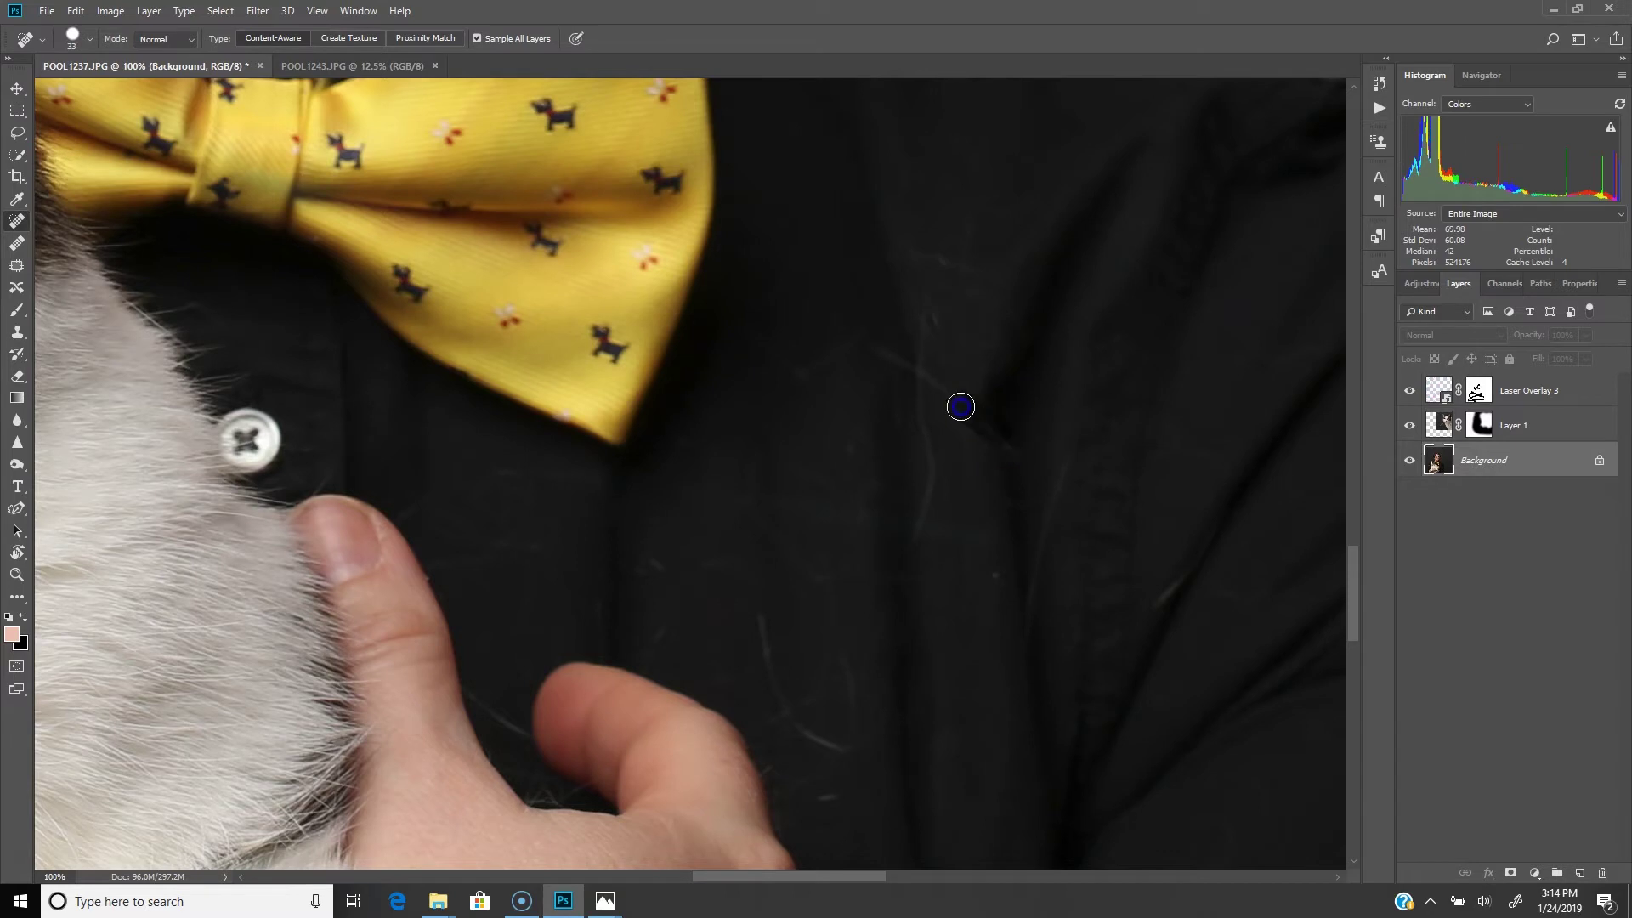
{"action": "left_click_drag", "start_coordinate": [915, 316], "coordinate": [933, 561]}
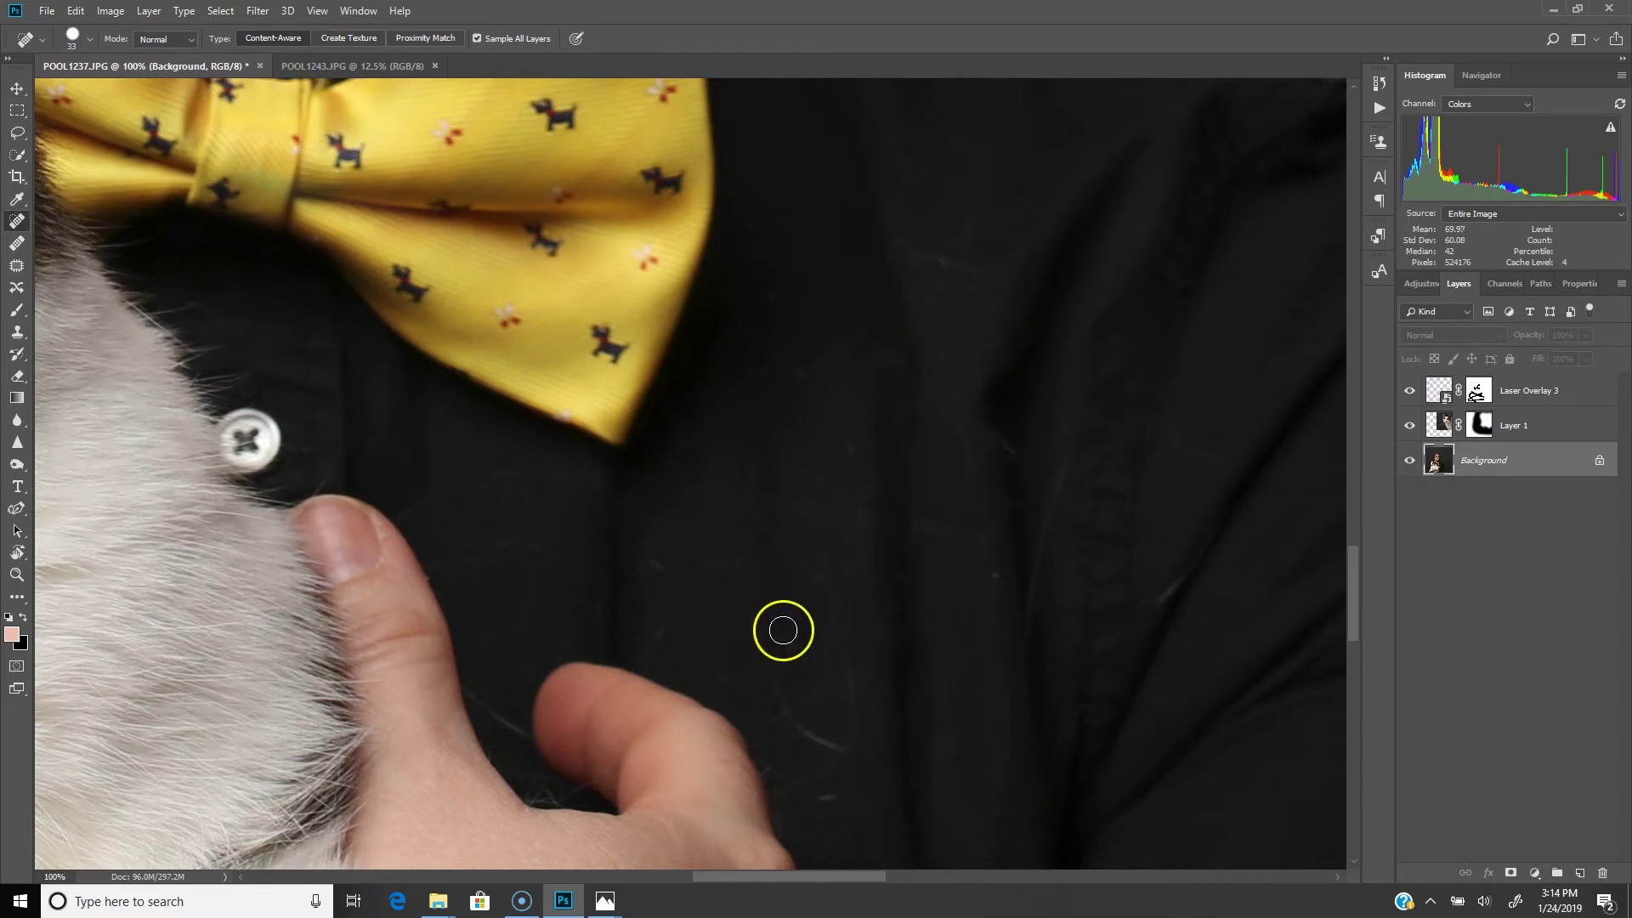
{"action": "left_click_drag", "start_coordinate": [821, 739], "coordinate": [828, 748]}
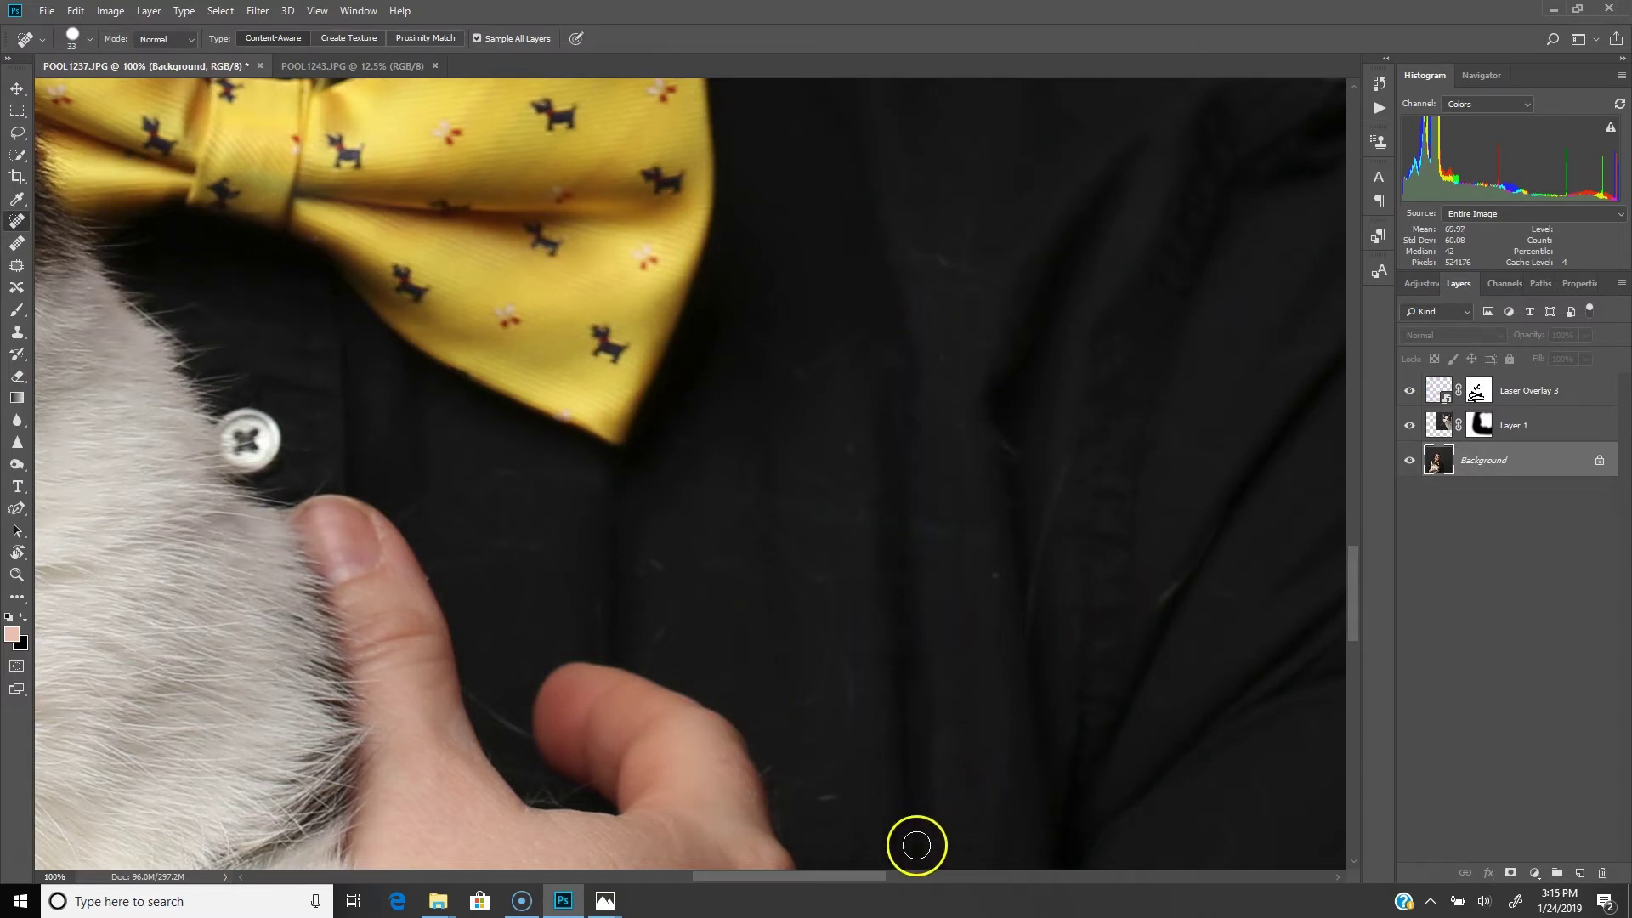
{"action": "left_click_drag", "start_coordinate": [852, 875], "coordinate": [918, 878]}
Spot-heal small specks and hairs elsewhere on the shirt and arm.
{"action": "scroll", "coordinate": [899, 728], "scroll_direction": "up", "scroll_amount": 3}
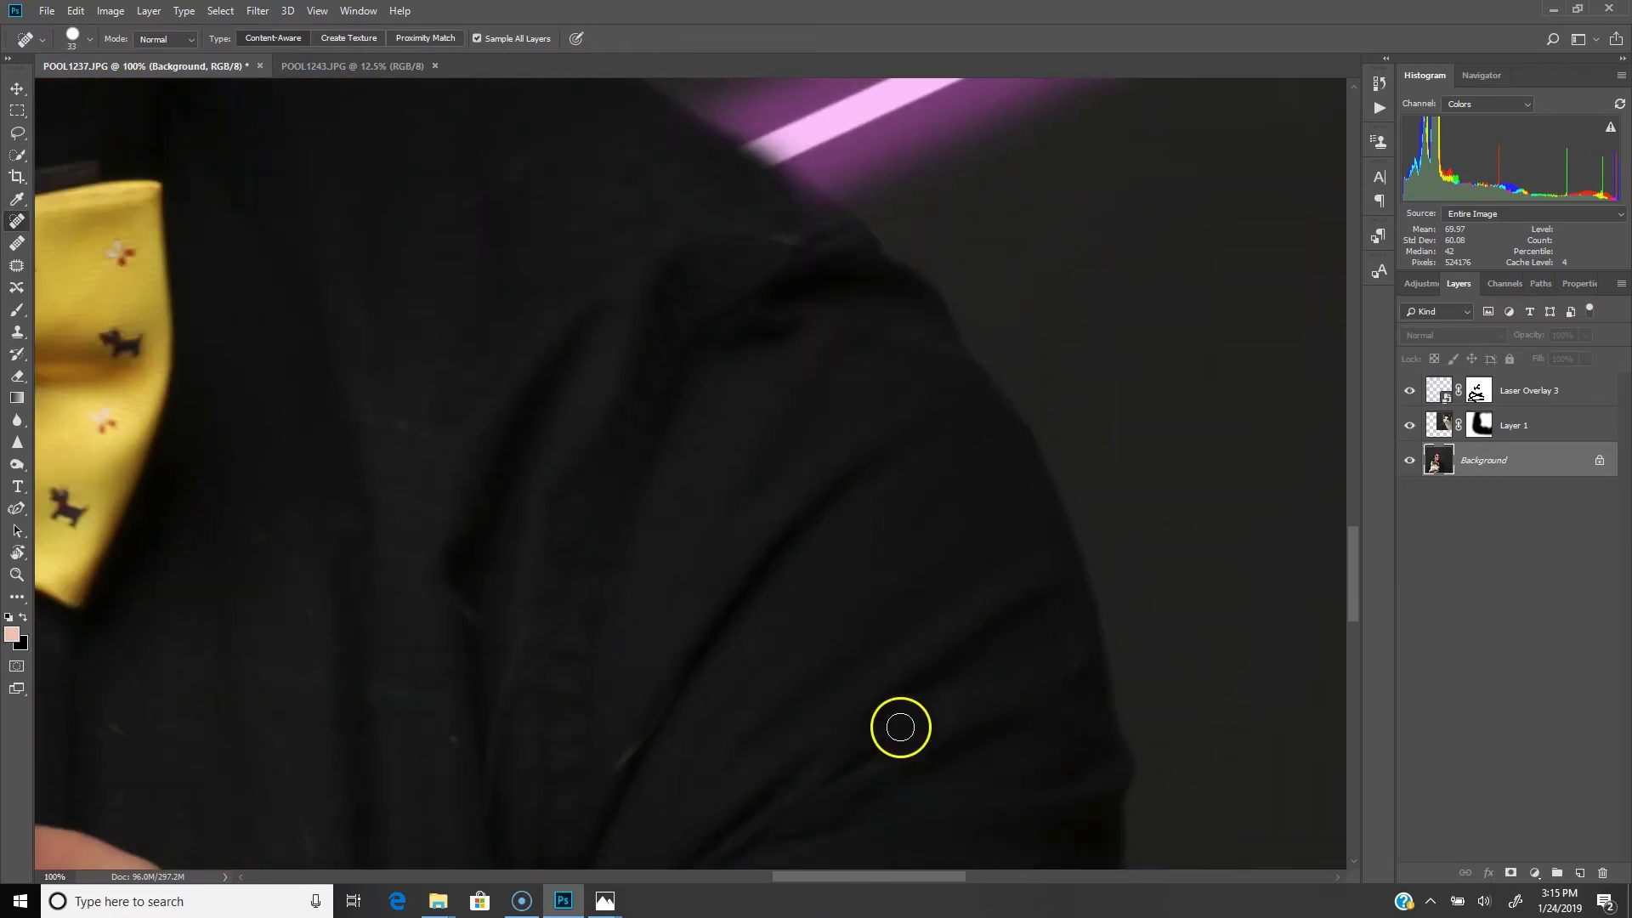
{"action": "scroll", "coordinate": [656, 374], "scroll_direction": "up", "scroll_amount": 3}
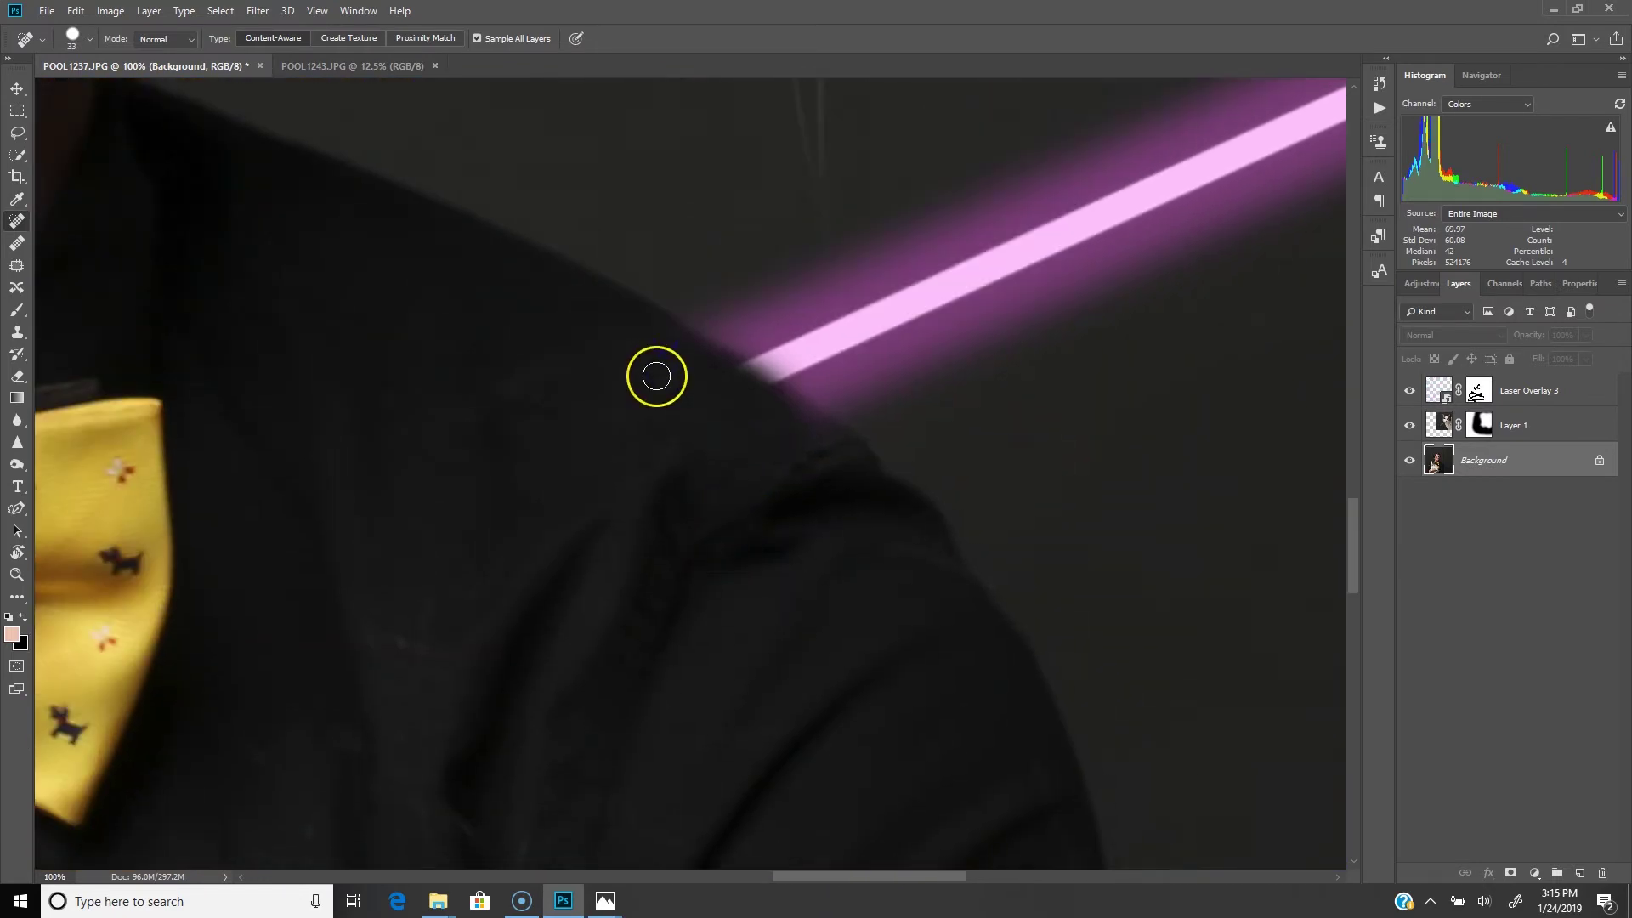
{"action": "scroll", "coordinate": [656, 376], "scroll_direction": "down", "scroll_amount": 6}
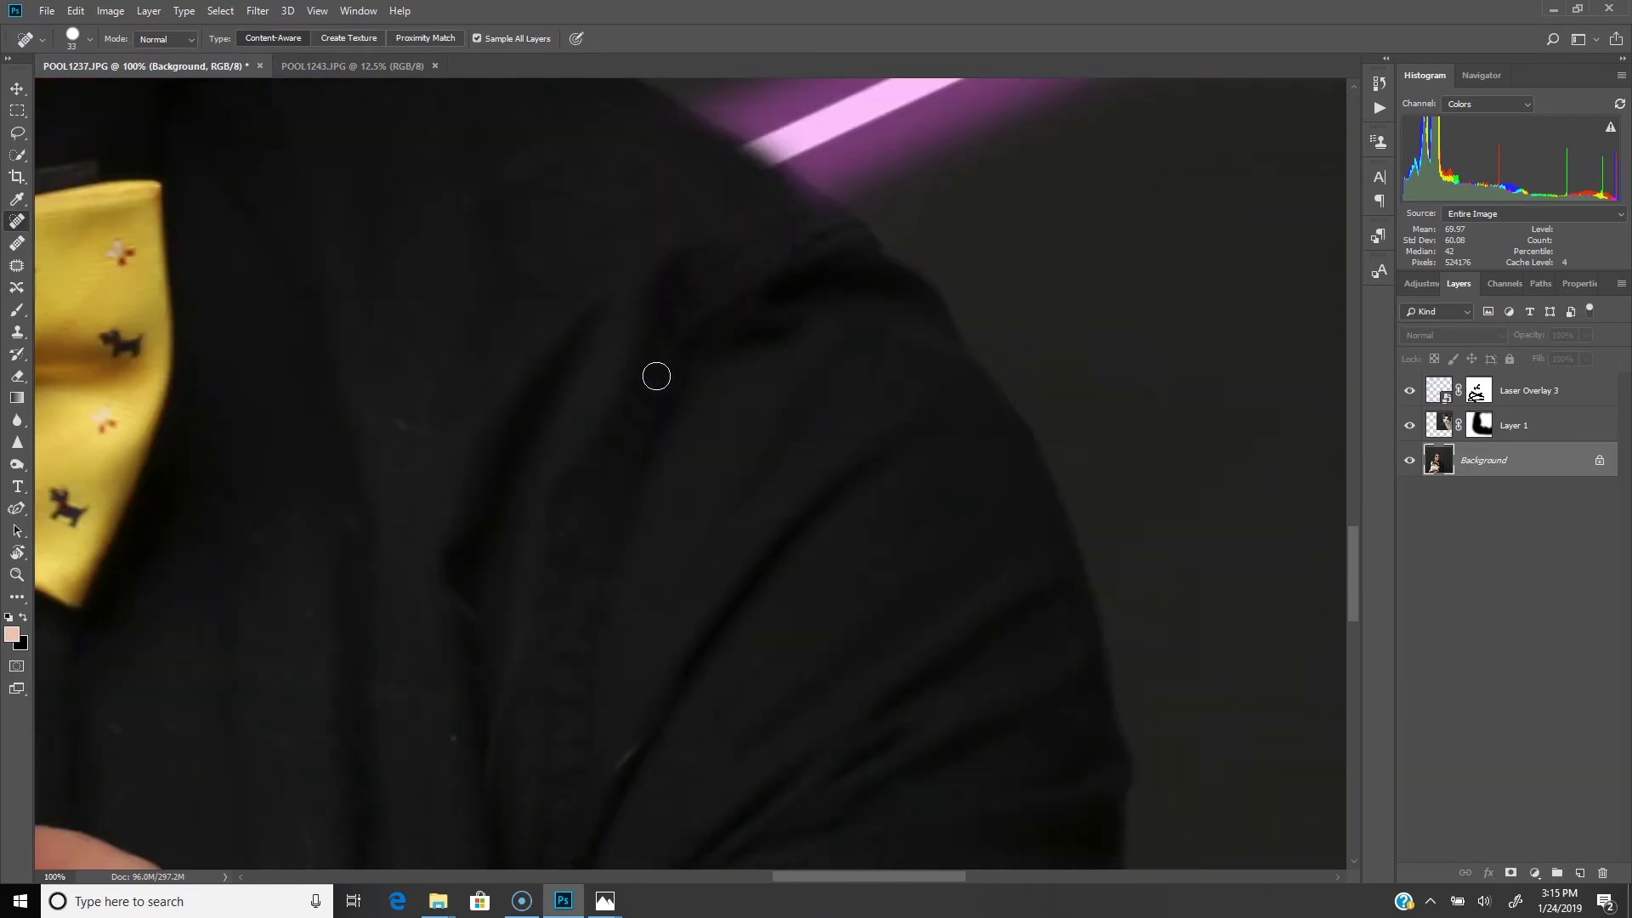
{"action": "scroll", "coordinate": [659, 374], "scroll_direction": "down", "scroll_amount": 1}
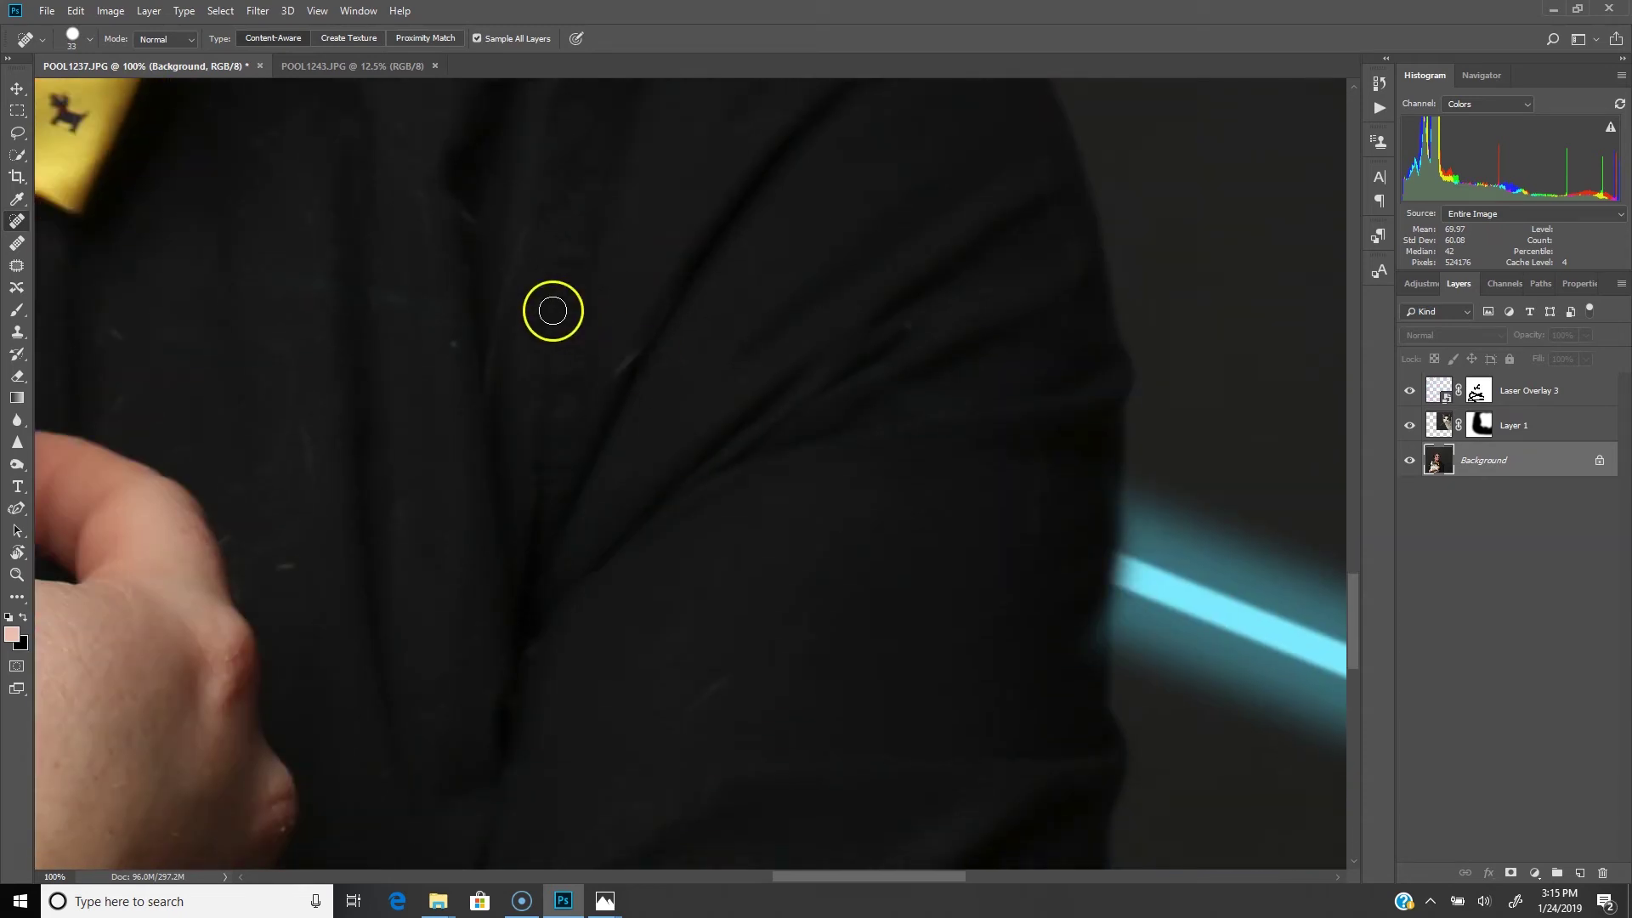
{"action": "scroll", "coordinate": [586, 323], "scroll_direction": "down", "scroll_amount": 2}
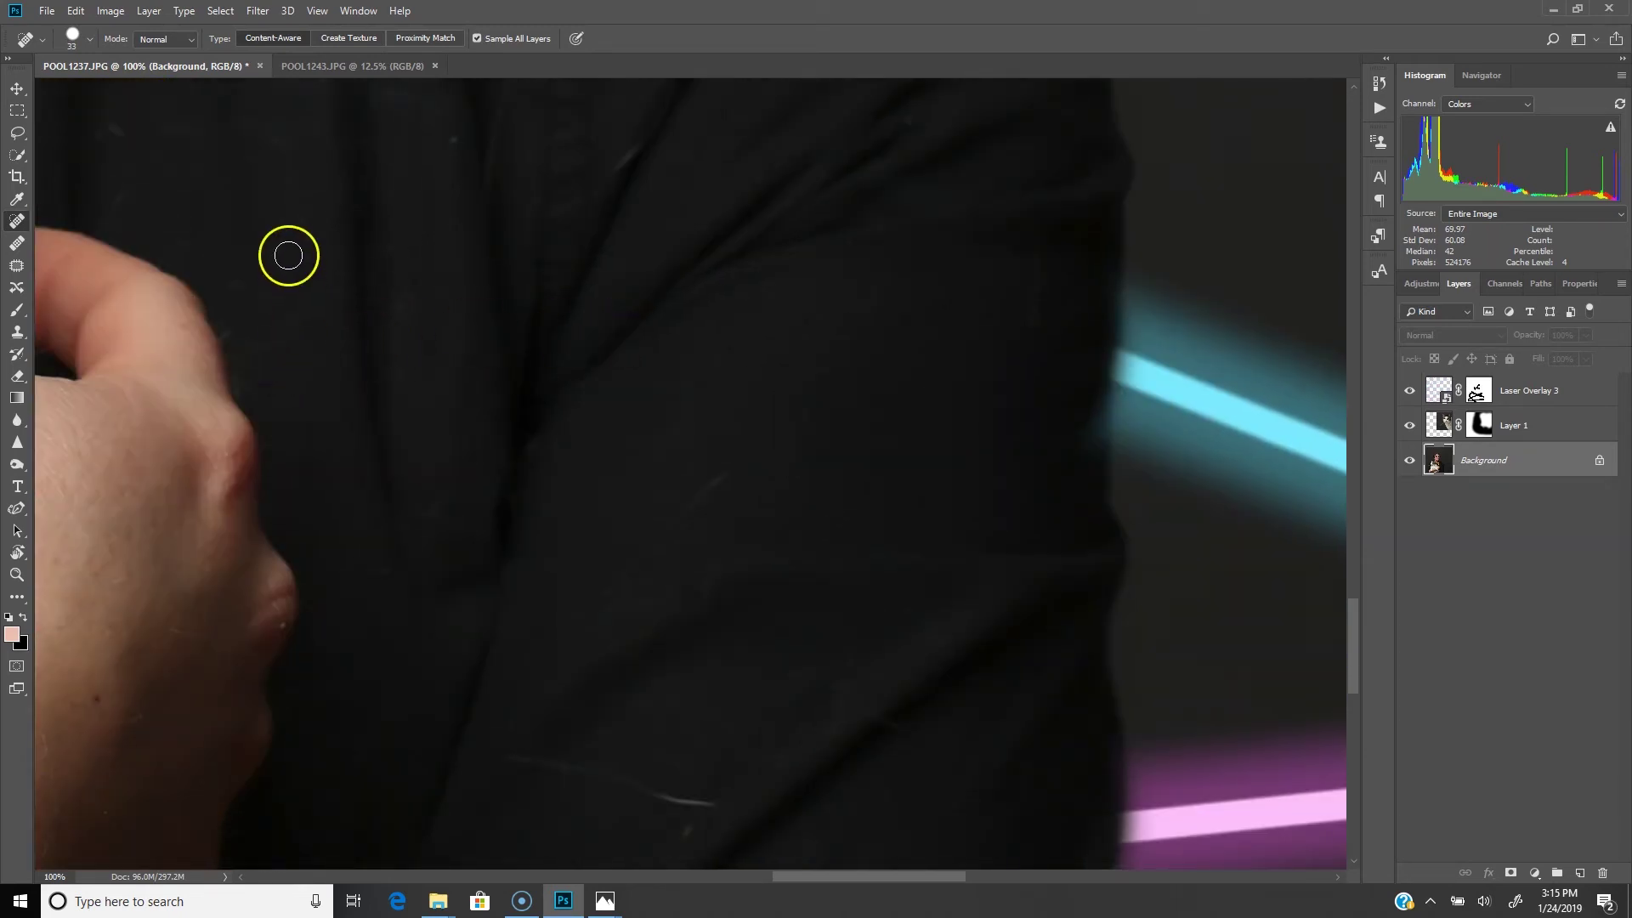
{"action": "left_click_drag", "start_coordinate": [309, 310], "coordinate": [308, 310]}
{"action": "scroll", "coordinate": [533, 346], "scroll_direction": "down", "scroll_amount": 2}
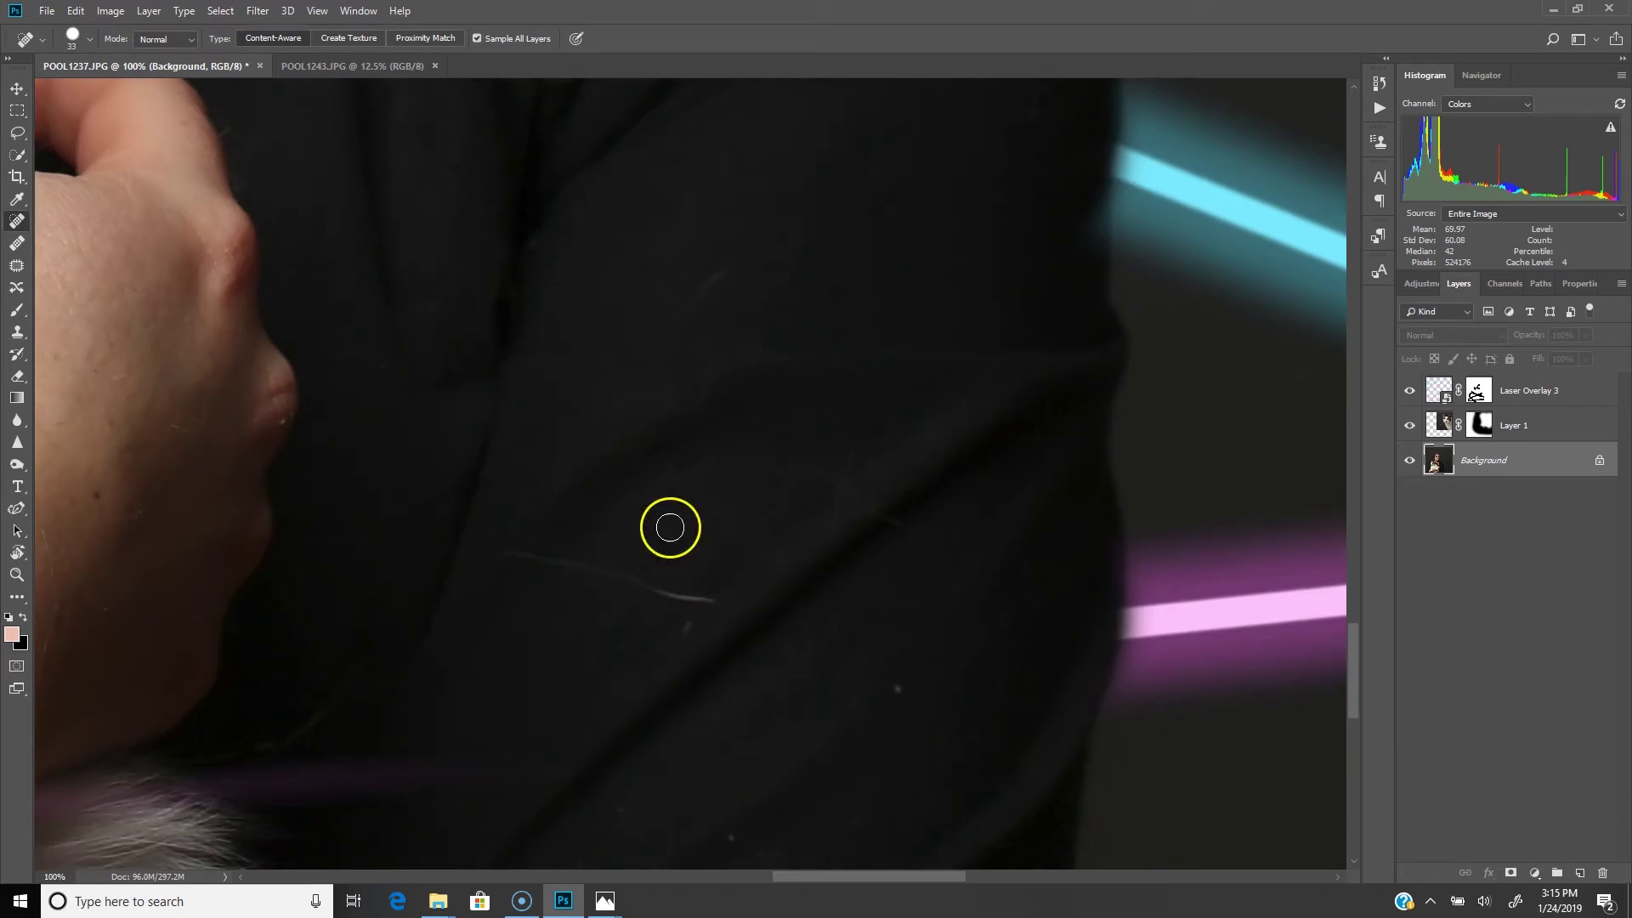
{"action": "left_click_drag", "start_coordinate": [514, 548], "coordinate": [710, 594]}
{"action": "scroll", "coordinate": [739, 472], "scroll_direction": "down", "scroll_amount": 4}
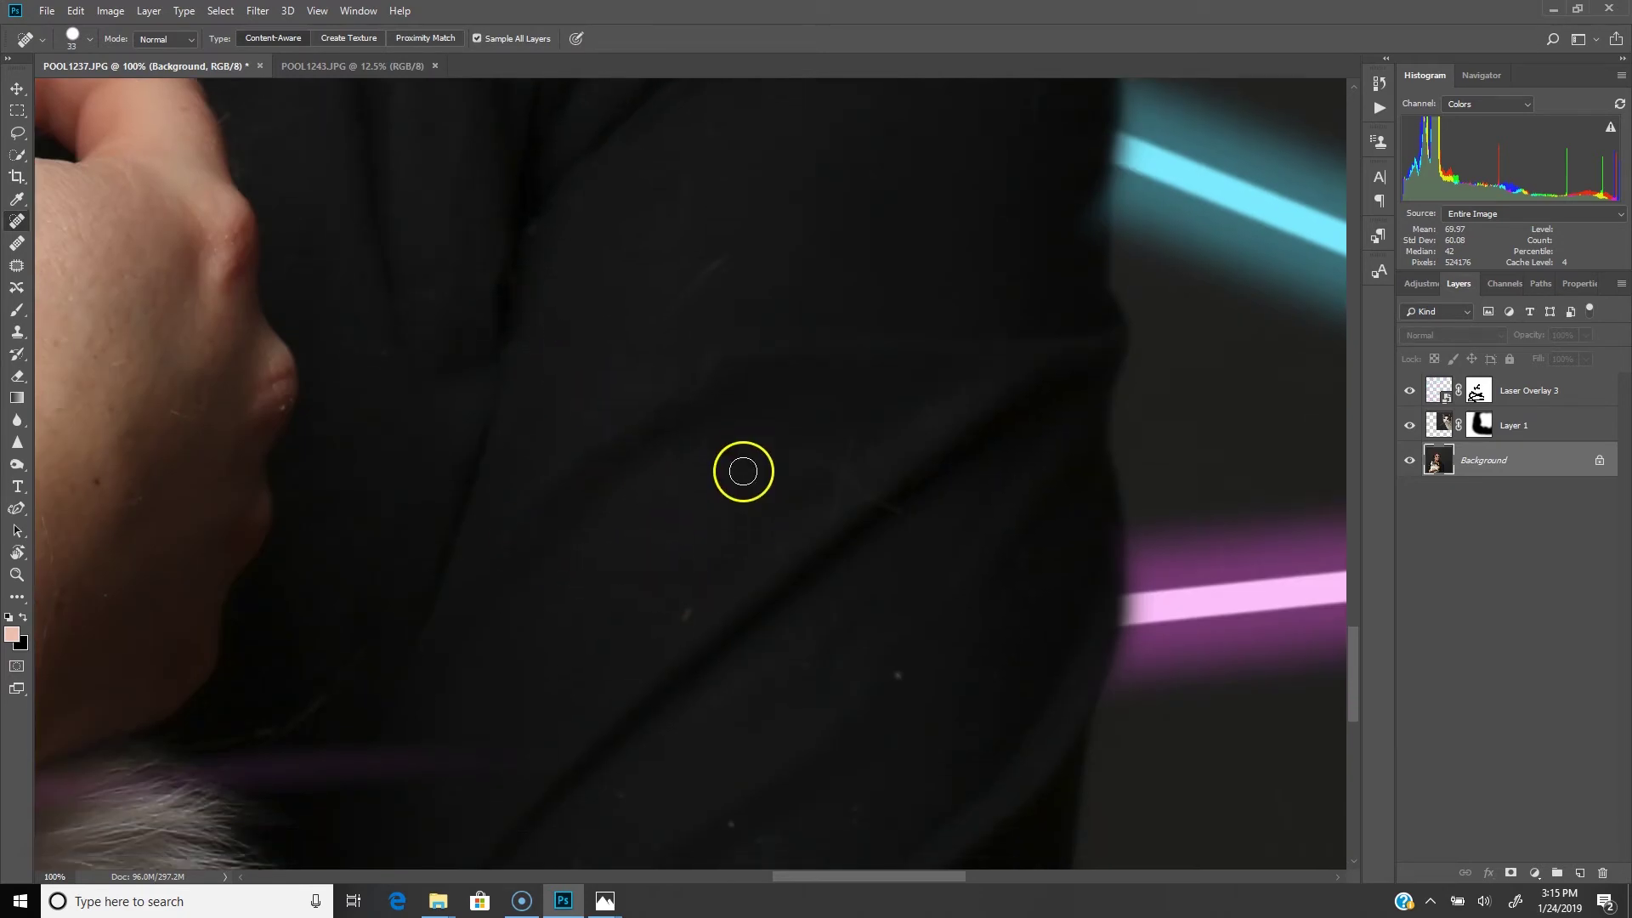
{"action": "scroll", "coordinate": [739, 472], "scroll_direction": "down", "scroll_amount": 1}
{"action": "left_click_drag", "start_coordinate": [592, 352], "coordinate": [592, 352]}
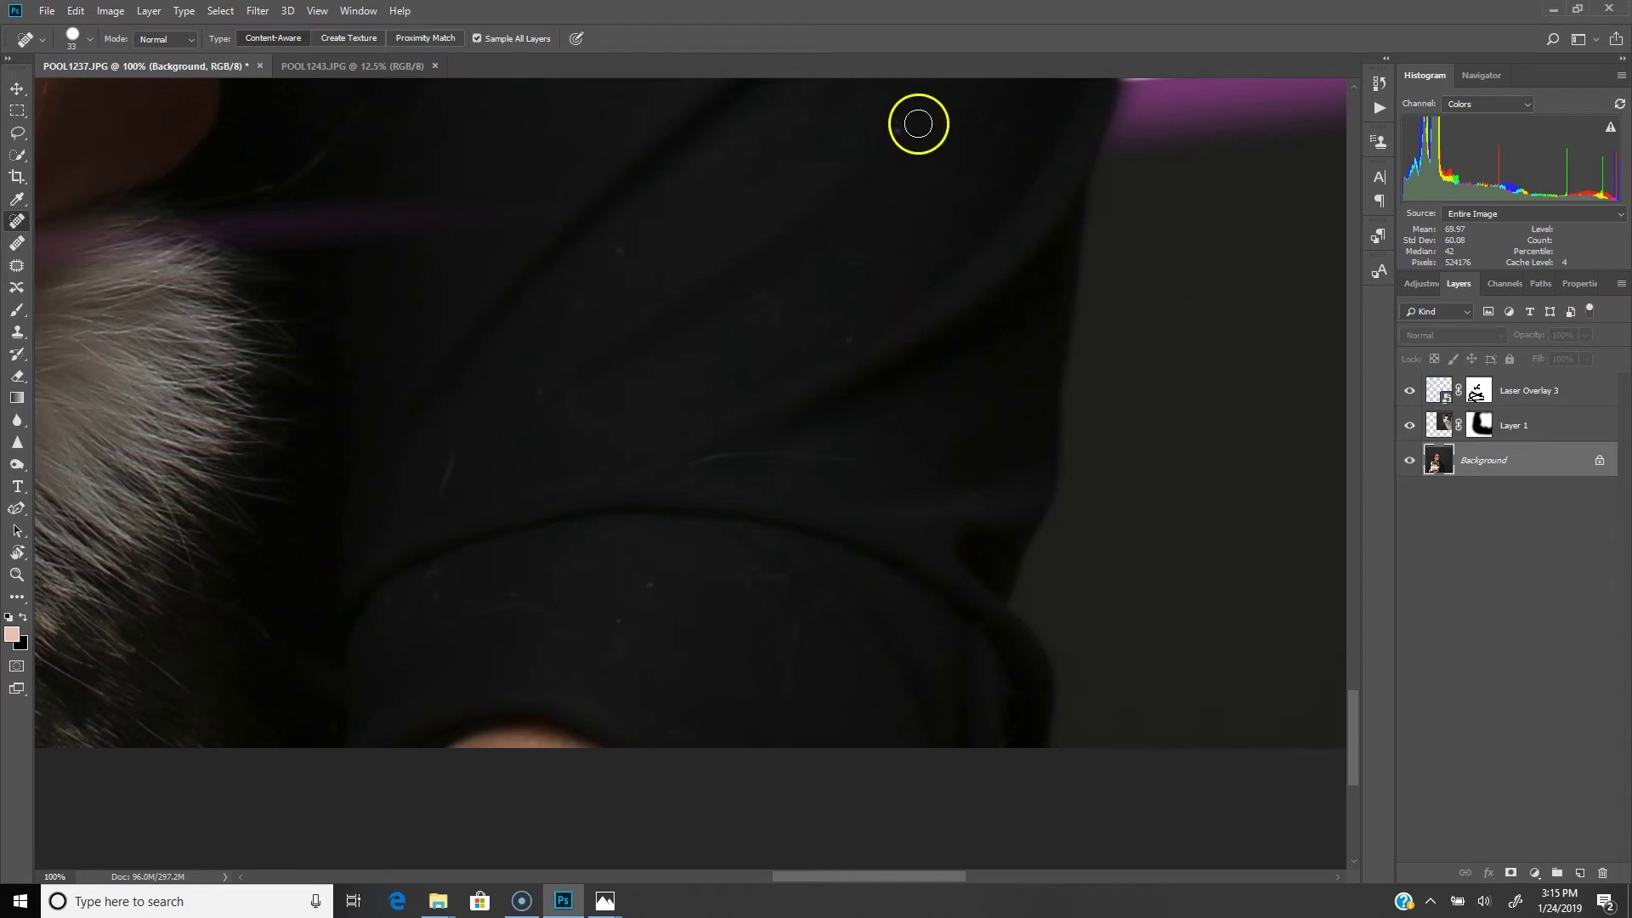
{"action": "left_click_drag", "start_coordinate": [903, 132], "coordinate": [903, 132]}
{"action": "scroll", "coordinate": [649, 558], "scroll_direction": "down", "scroll_amount": 1}
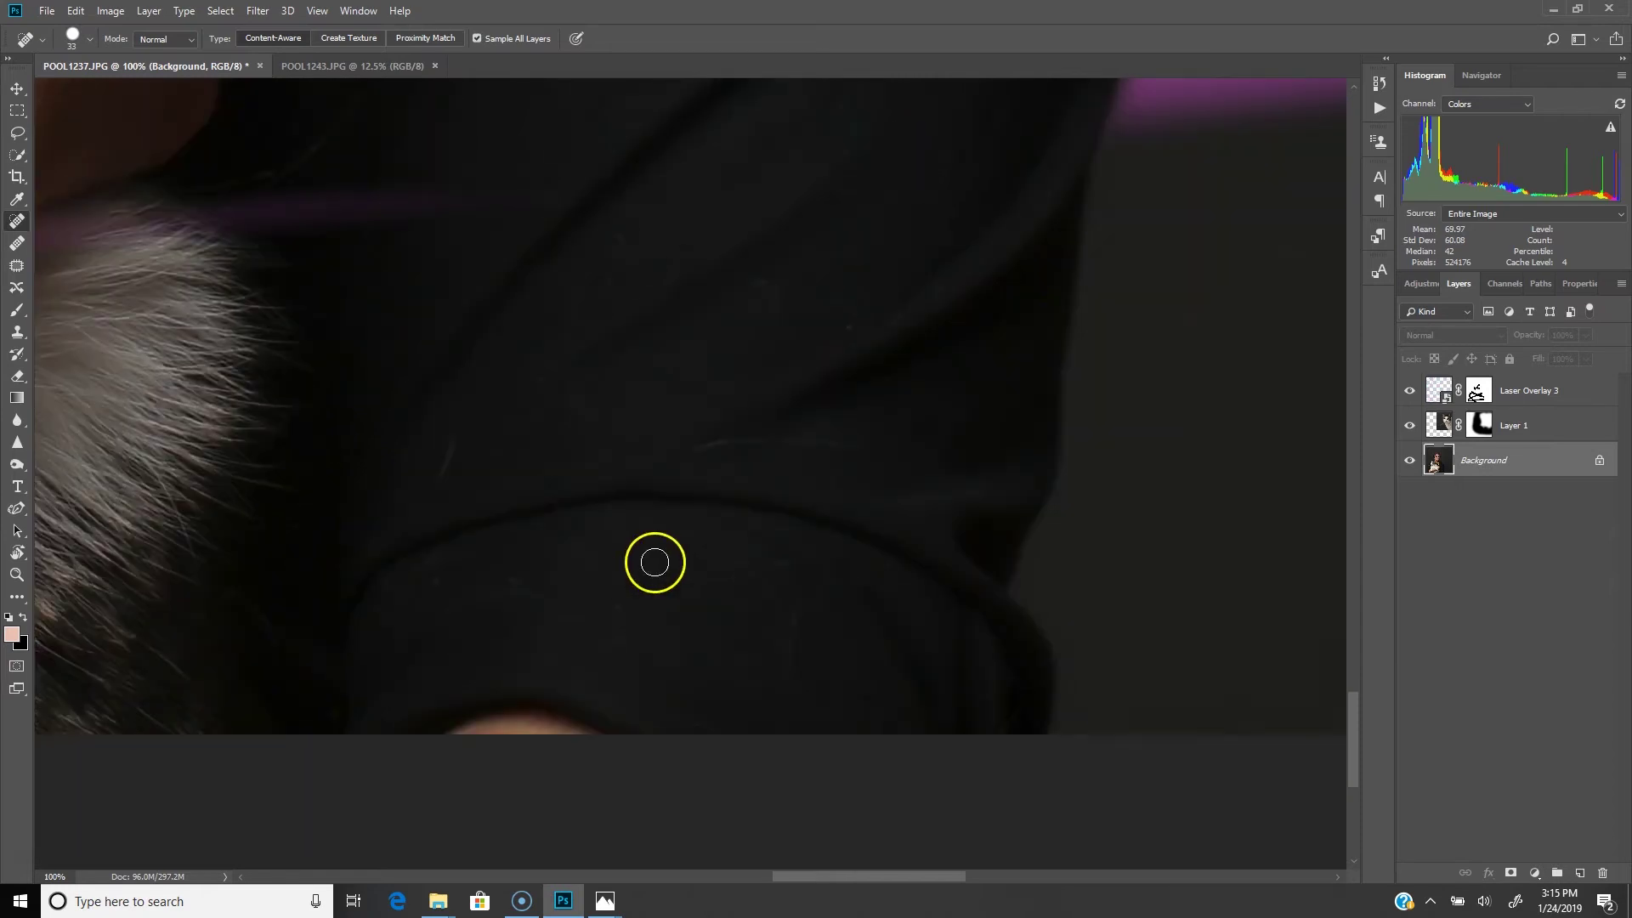
Heal the specks along the collar's bottom edge.
{"action": "left_click_drag", "start_coordinate": [441, 645], "coordinate": [649, 638]}
{"action": "mouse_move", "coordinate": [824, 882]}
{"action": "left_mouse_down"}
{"action": "mouse_move", "coordinate": [547, 908]}
{"action": "mouse_move", "coordinate": [603, 903]}
{"action": "left_mouse_up"}
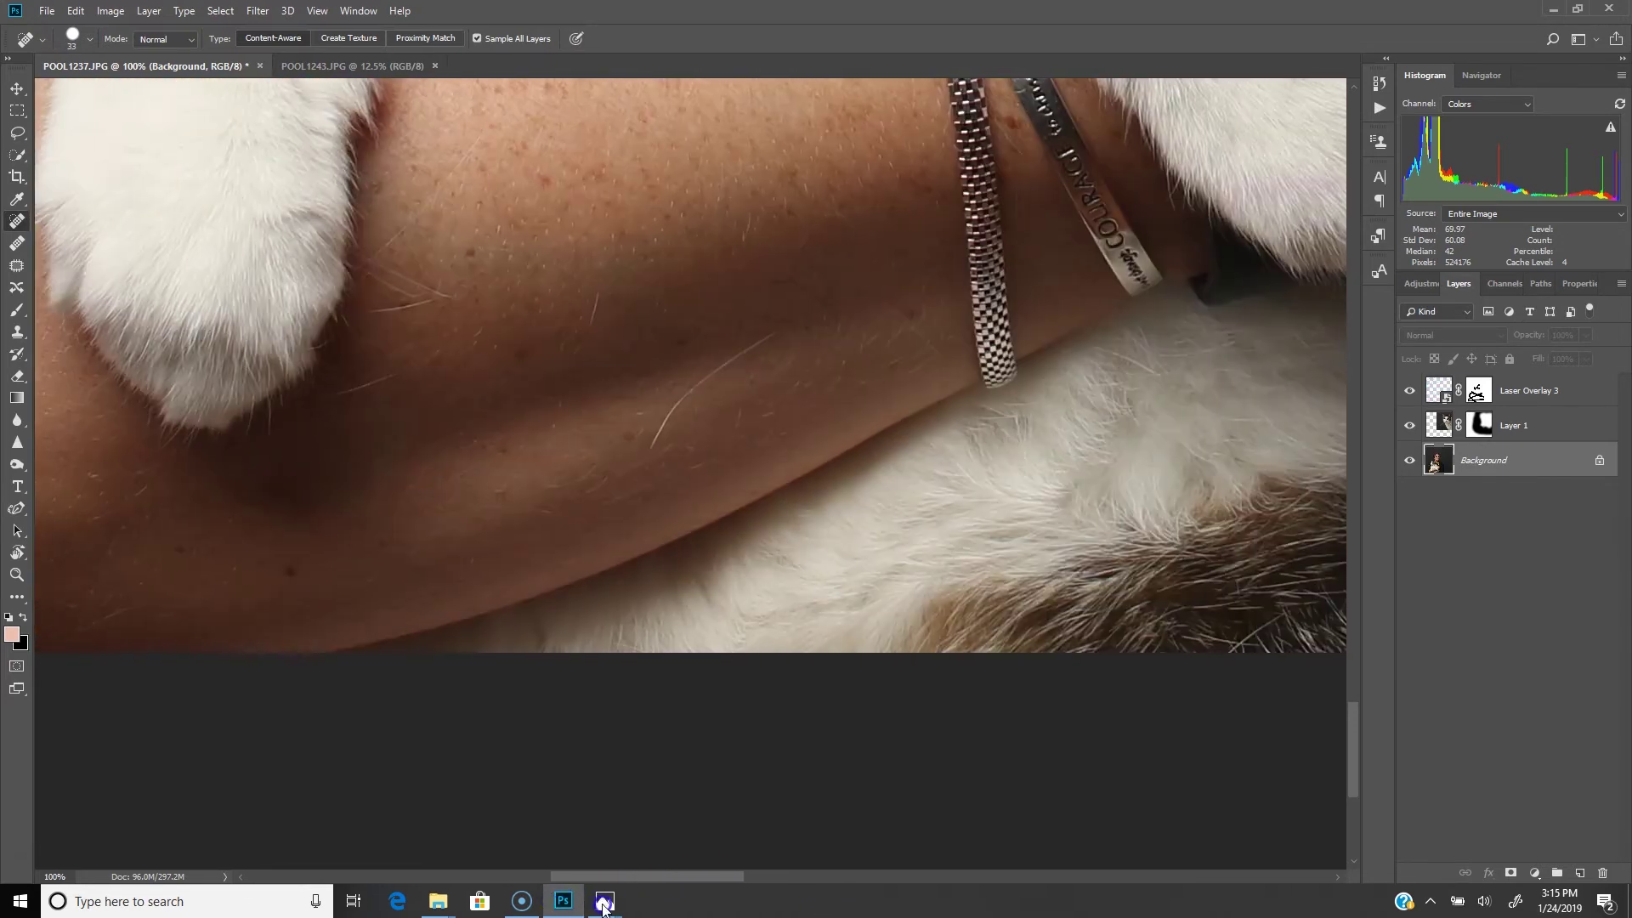
{"action": "left_click_drag", "start_coordinate": [656, 442], "coordinate": [759, 351]}
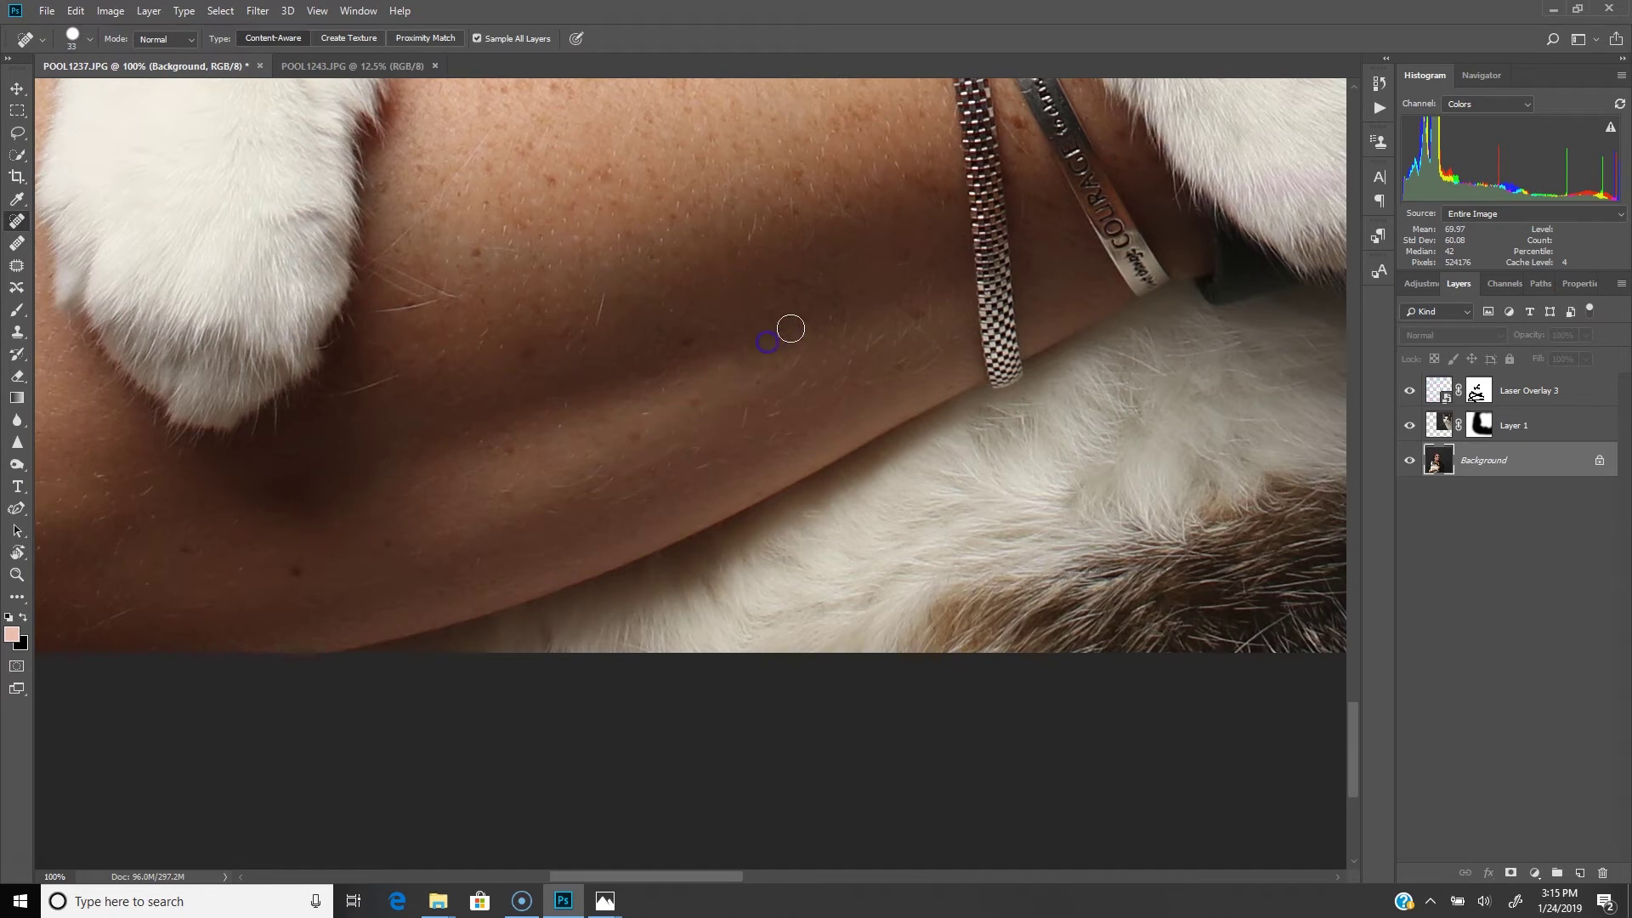
{"action": "left_click_drag", "start_coordinate": [640, 878], "coordinate": [528, 881]}
Remove the stray hairs, a diagonal hair and a small speck from the black fabric.
{"action": "scroll", "coordinate": [601, 692], "scroll_direction": "up", "scroll_amount": 5}
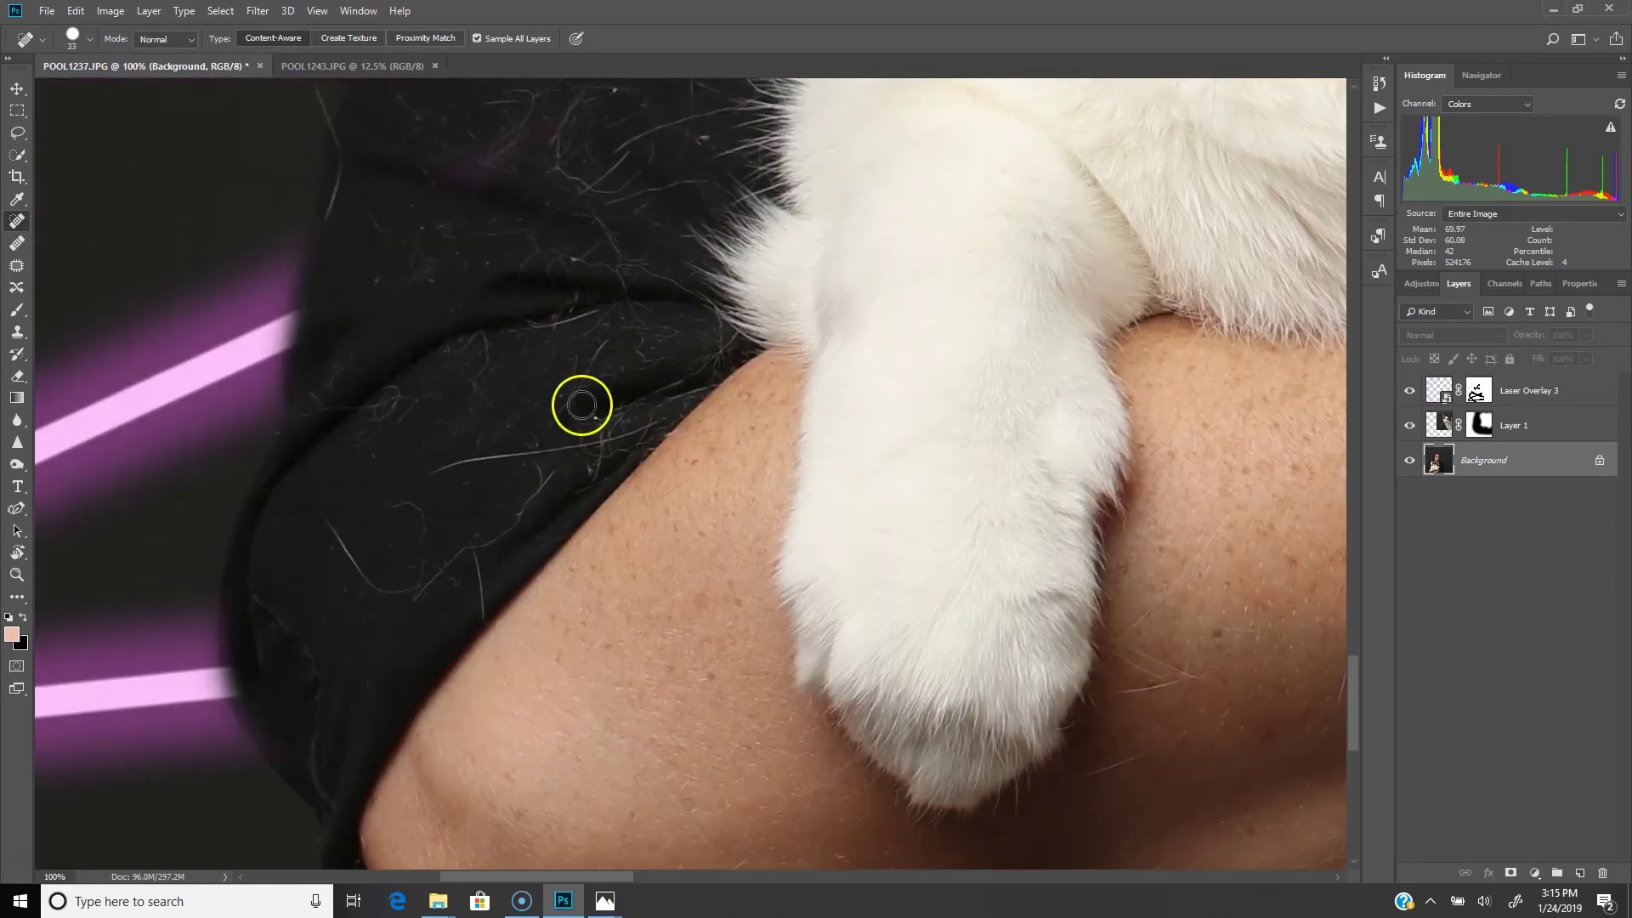
{"action": "left_click_drag", "start_coordinate": [644, 428], "coordinate": [430, 467]}
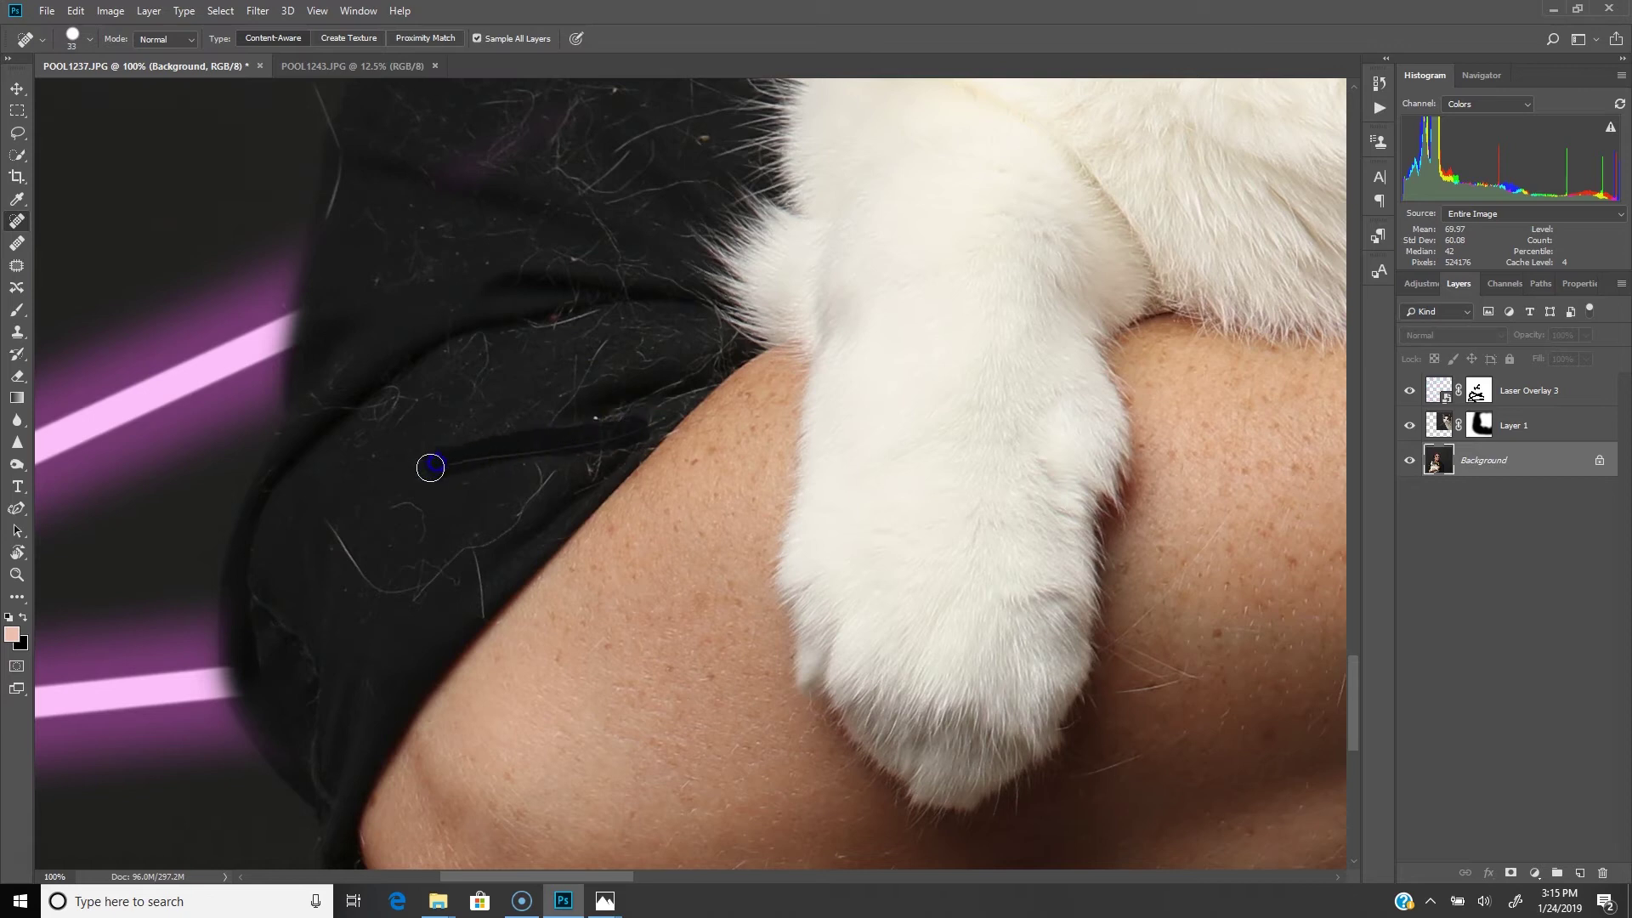
{"action": "mouse_move", "coordinate": [587, 459]}
{"action": "left_mouse_down"}
{"action": "mouse_move", "coordinate": [386, 604]}
{"action": "mouse_move", "coordinate": [320, 510]}
{"action": "left_mouse_up"}
{"action": "left_click_drag", "start_coordinate": [481, 551], "coordinate": [475, 614]}
{"action": "left_click", "coordinate": [418, 547]}
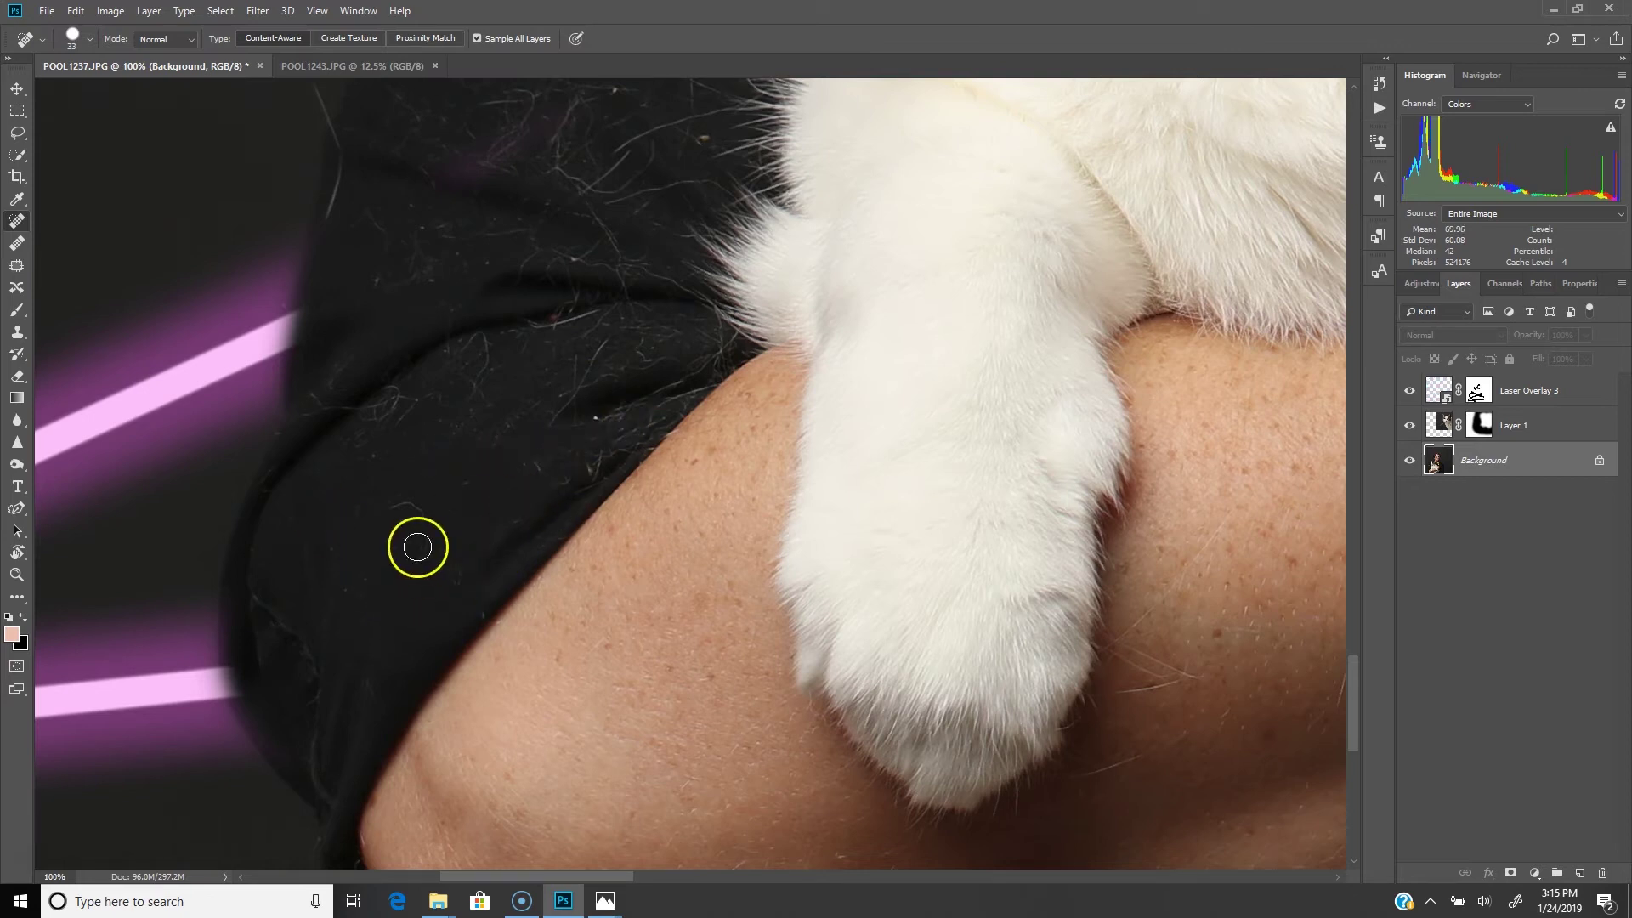
{"action": "left_click_drag", "start_coordinate": [417, 547], "coordinate": [395, 508]}
{"action": "scroll", "coordinate": [433, 535], "scroll_direction": "up", "scroll_amount": 3}
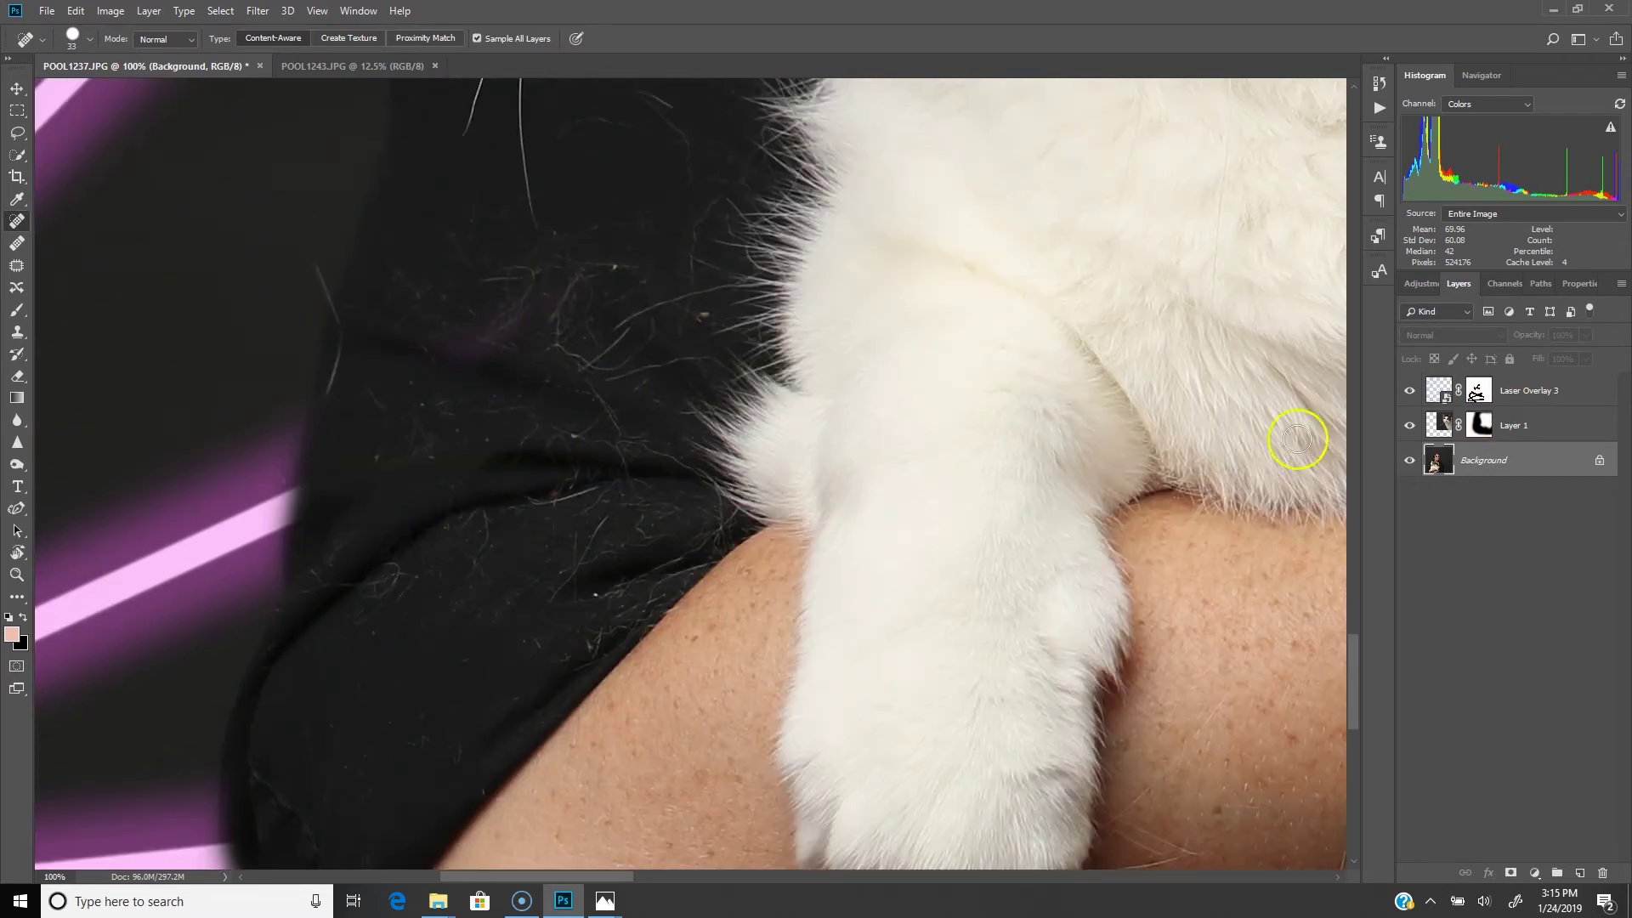
Select the Laser Overlay 3 mask and the Brush tool, then return to the Background layer.
{"action": "left_click", "coordinate": [1479, 426]}
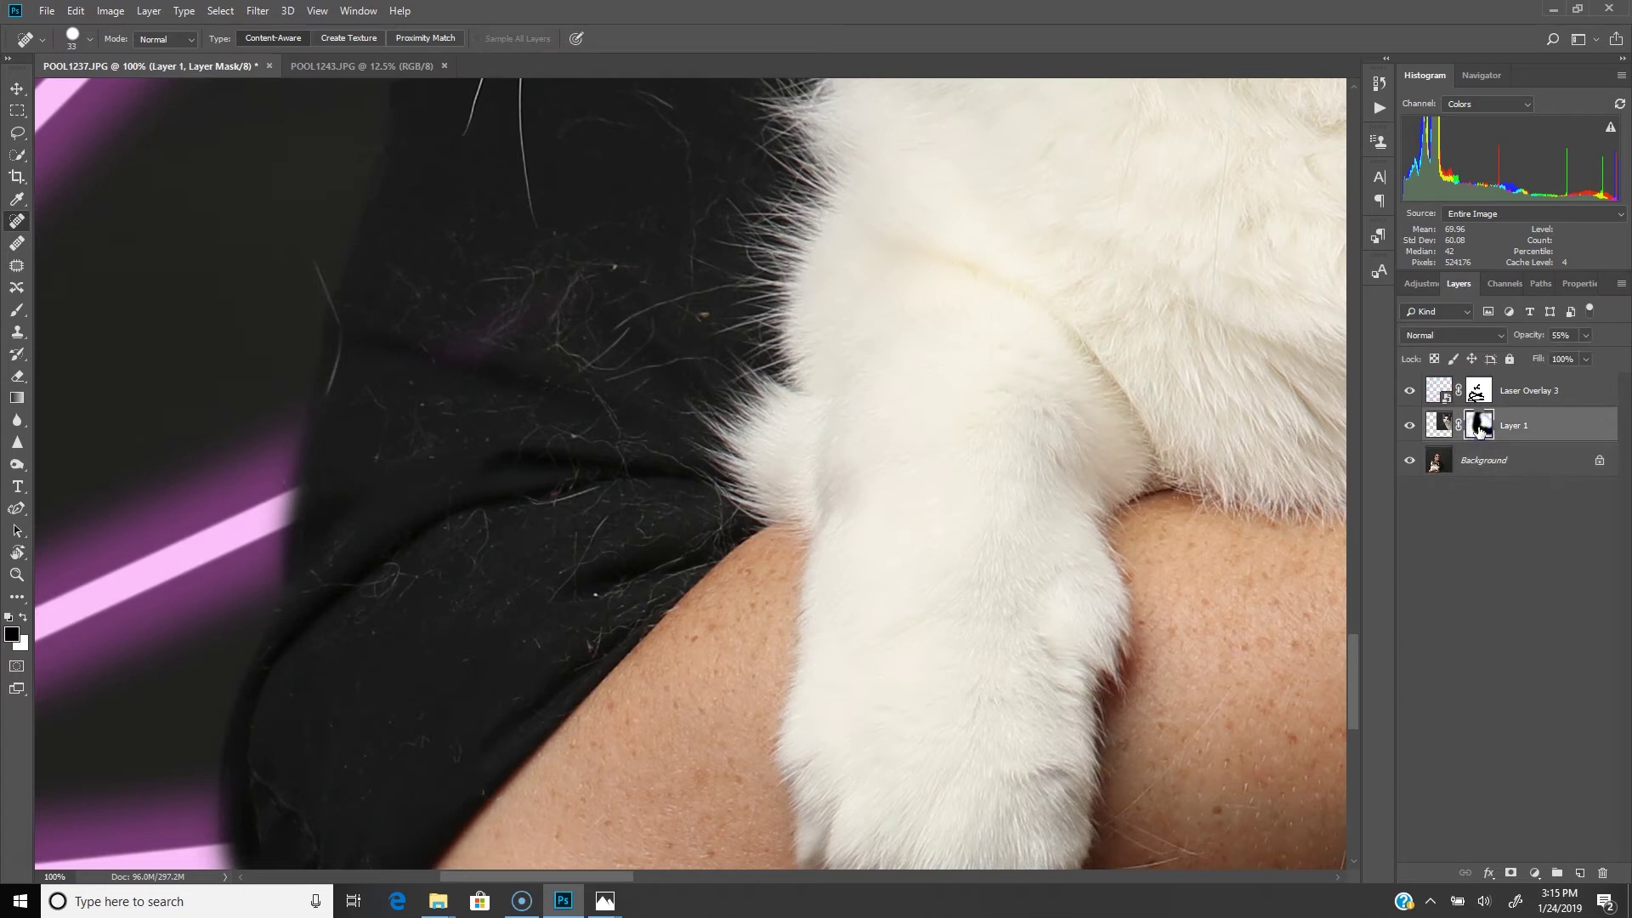
{"action": "left_click", "coordinate": [1481, 392]}
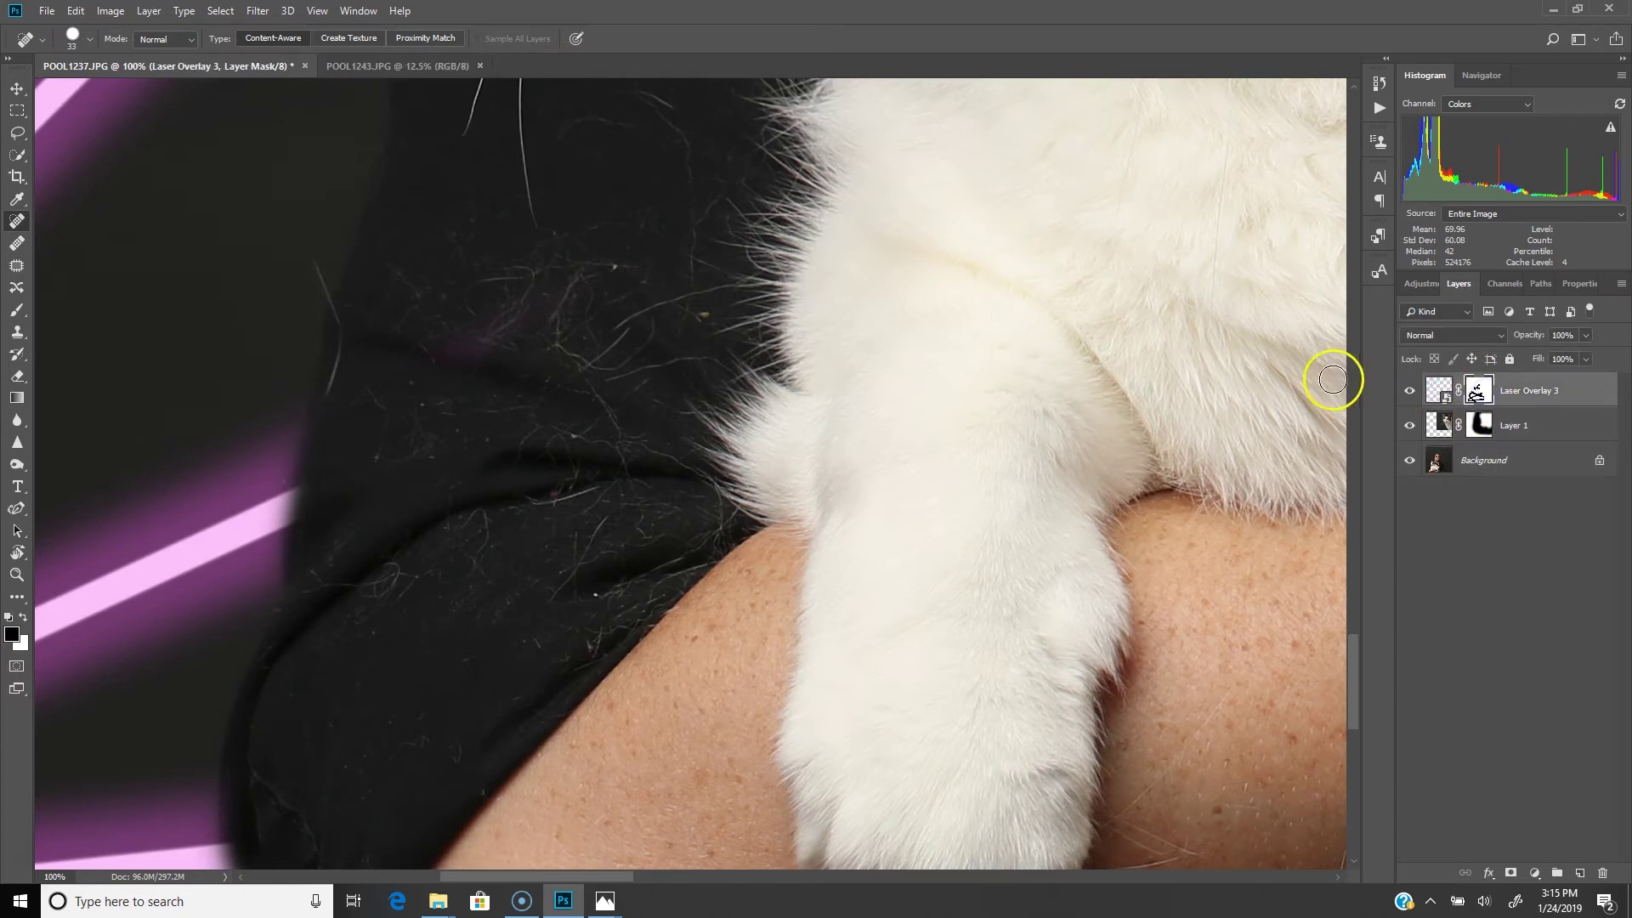
{"action": "key", "text": "b"}
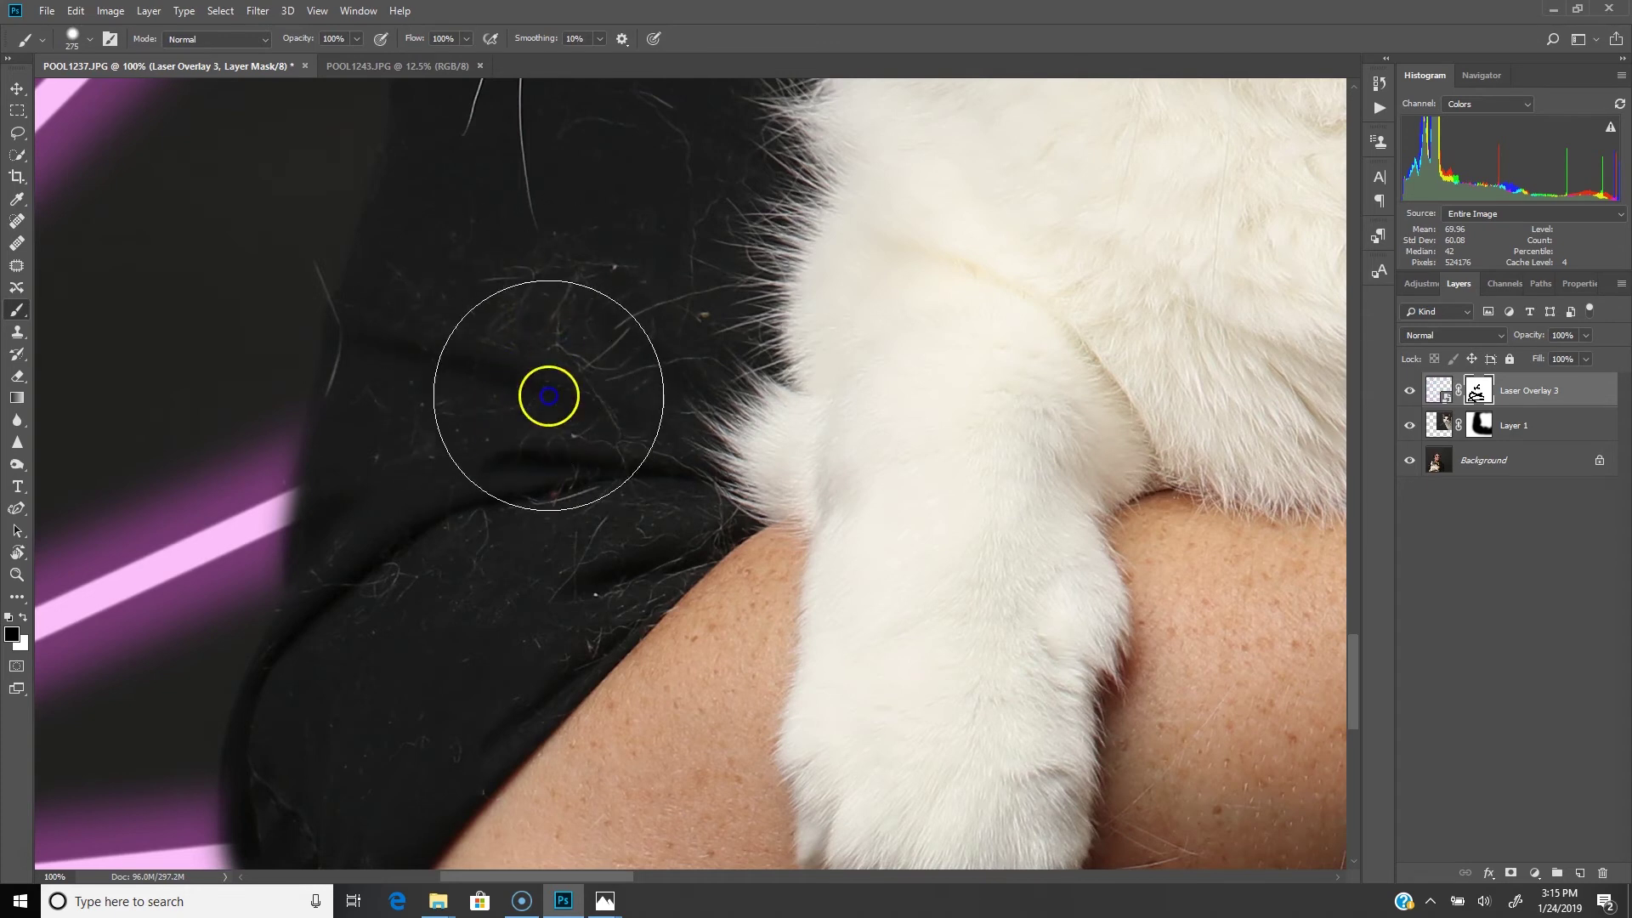
{"action": "scroll", "coordinate": [469, 475], "scroll_direction": "up", "scroll_amount": 5}
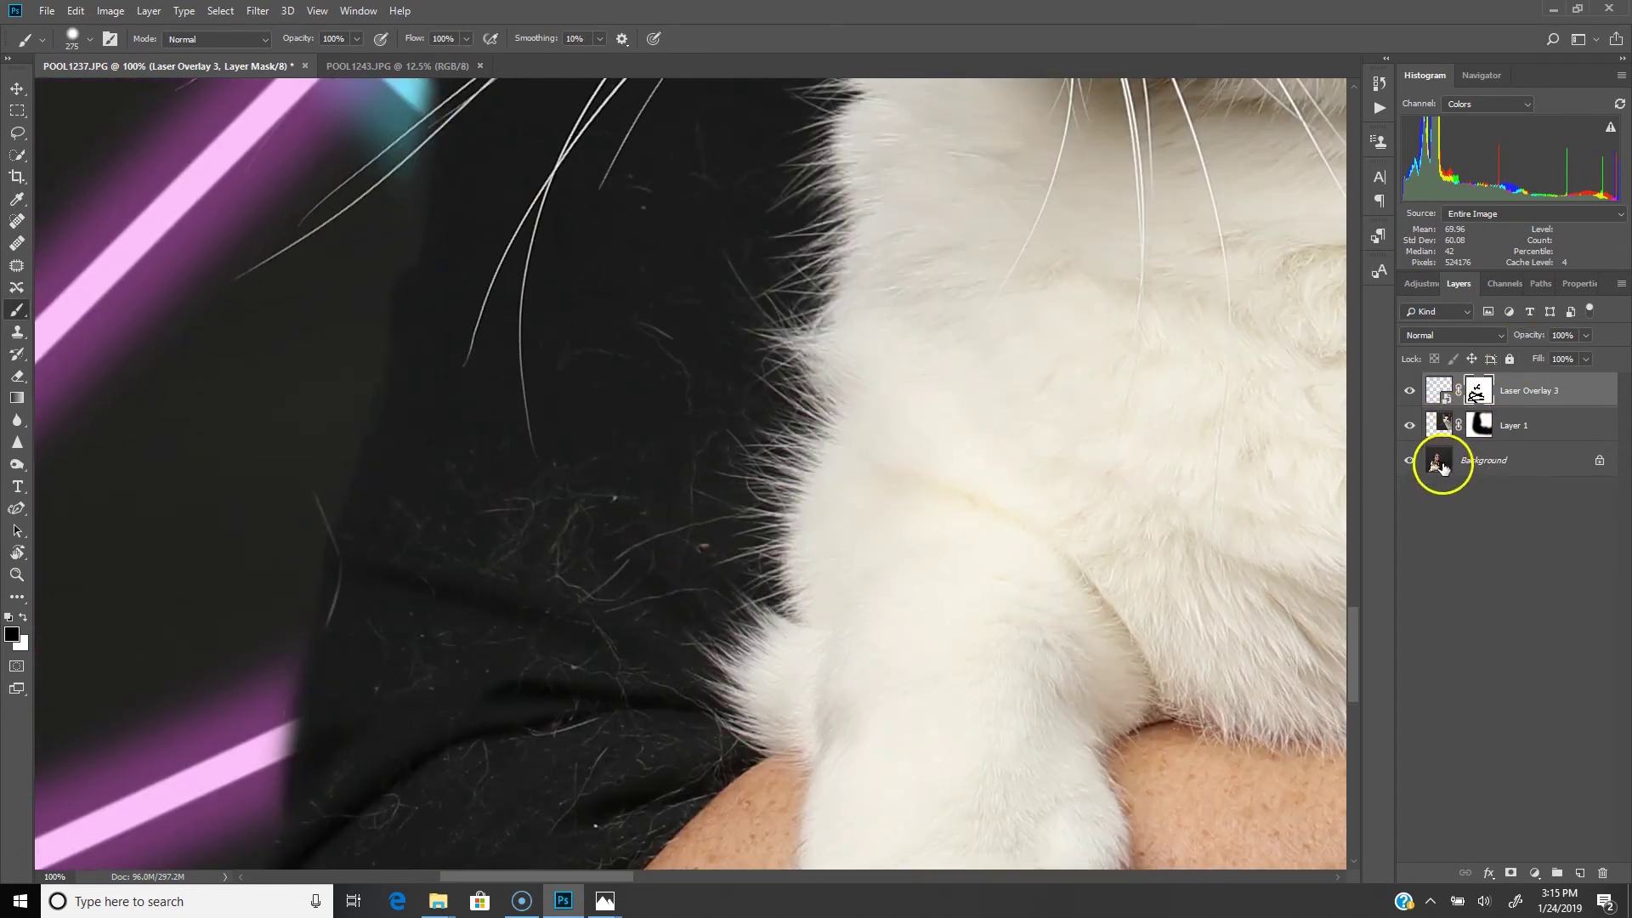
{"action": "left_click", "coordinate": [1445, 472]}
Spot-heal the stray hairs on the black shirt beside the cat's paw, whiskers and fur.
{"action": "left_click", "coordinate": [115, 239], "text": "alt"}
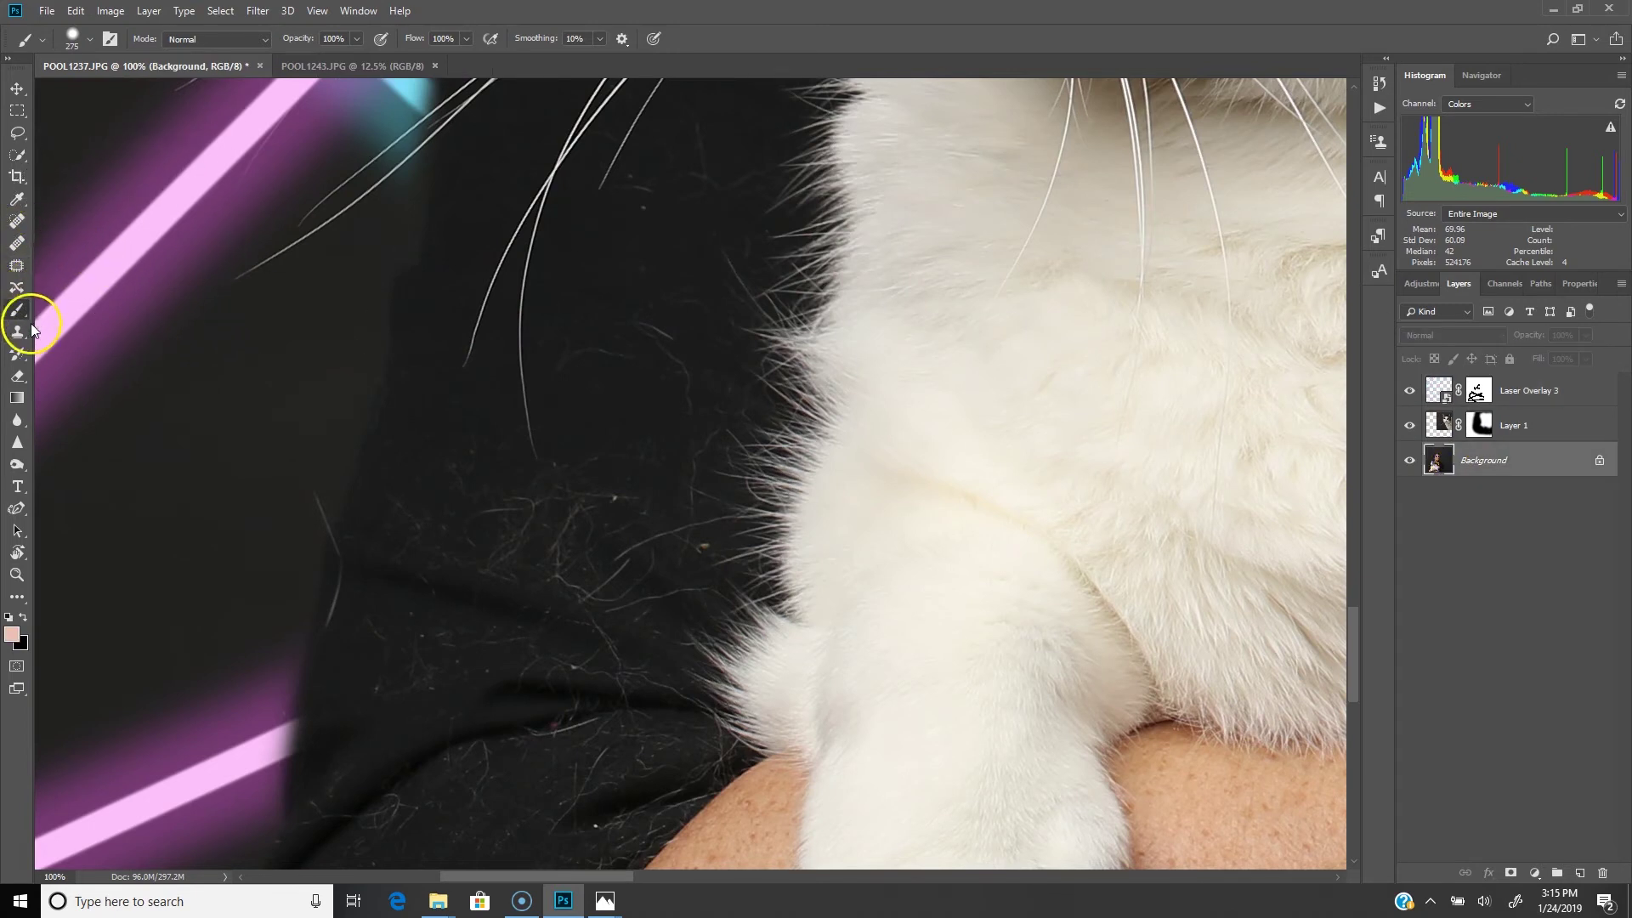
{"action": "left_click", "coordinate": [17, 221]}
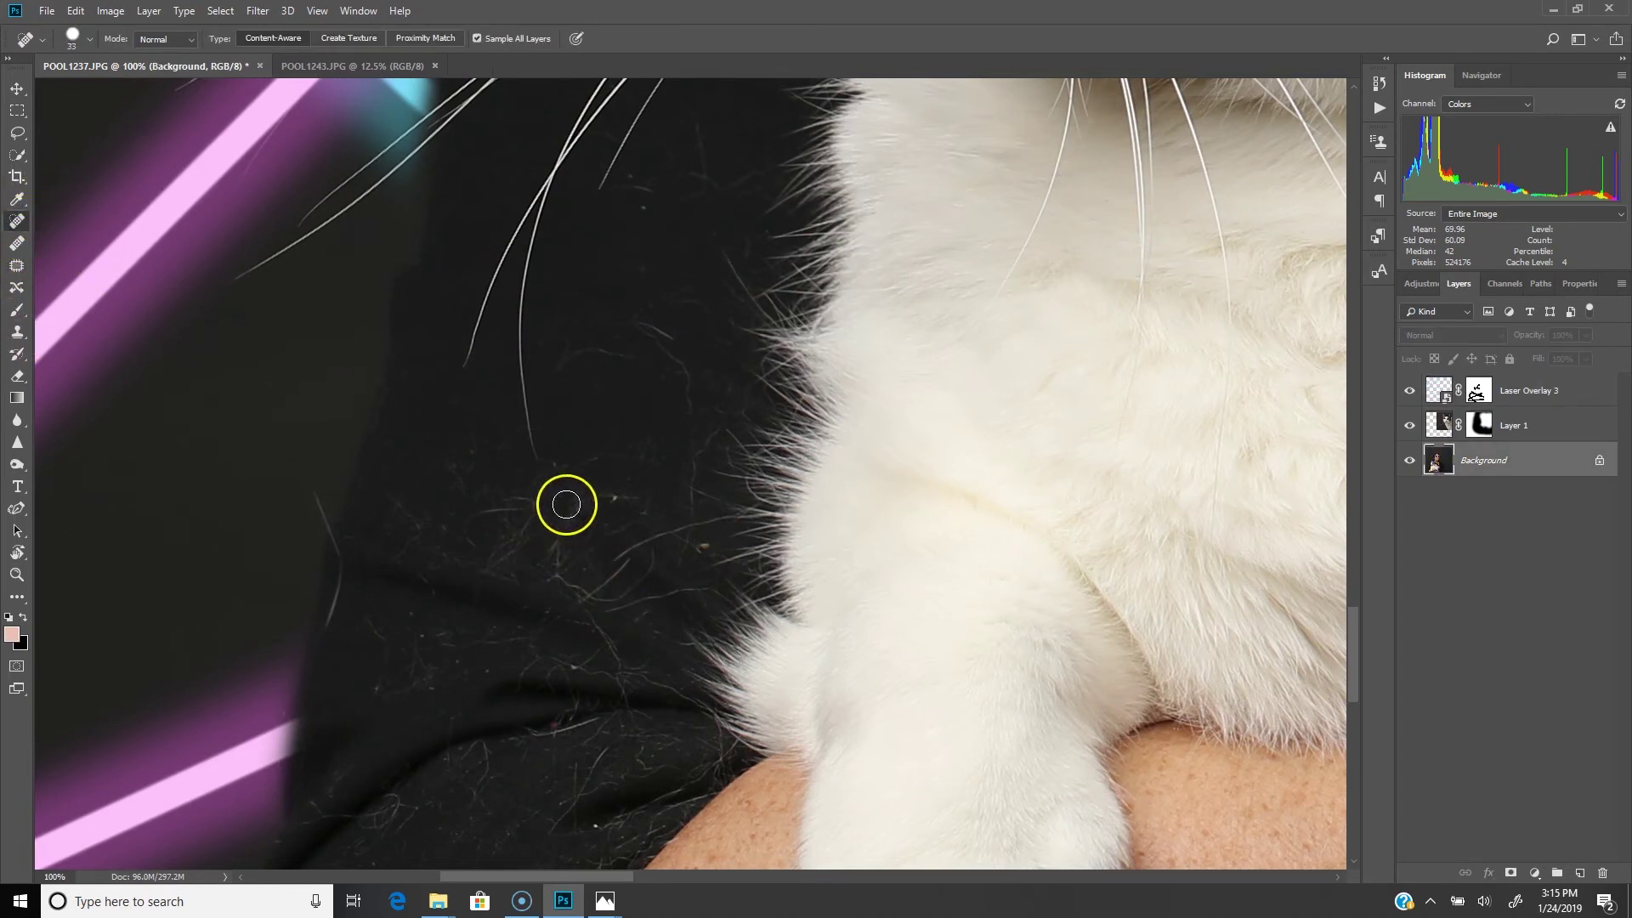
{"action": "left_click_drag", "start_coordinate": [652, 328], "coordinate": [708, 350]}
{"action": "left_click_drag", "start_coordinate": [314, 507], "coordinate": [327, 540]}
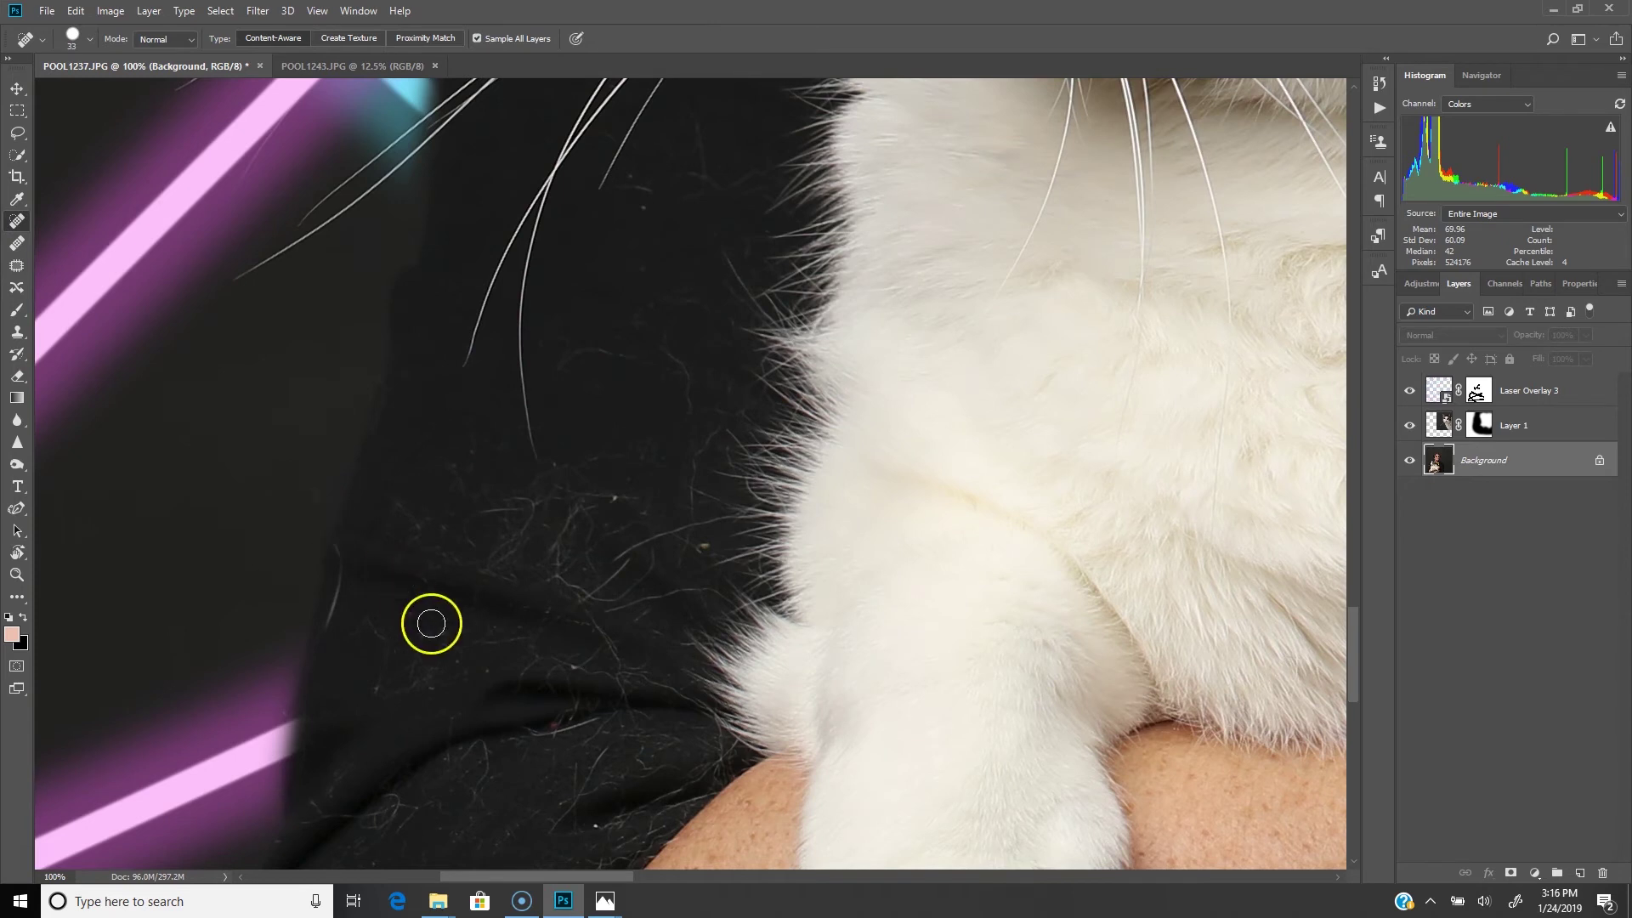
{"action": "left_click_drag", "start_coordinate": [337, 618], "coordinate": [337, 620]}
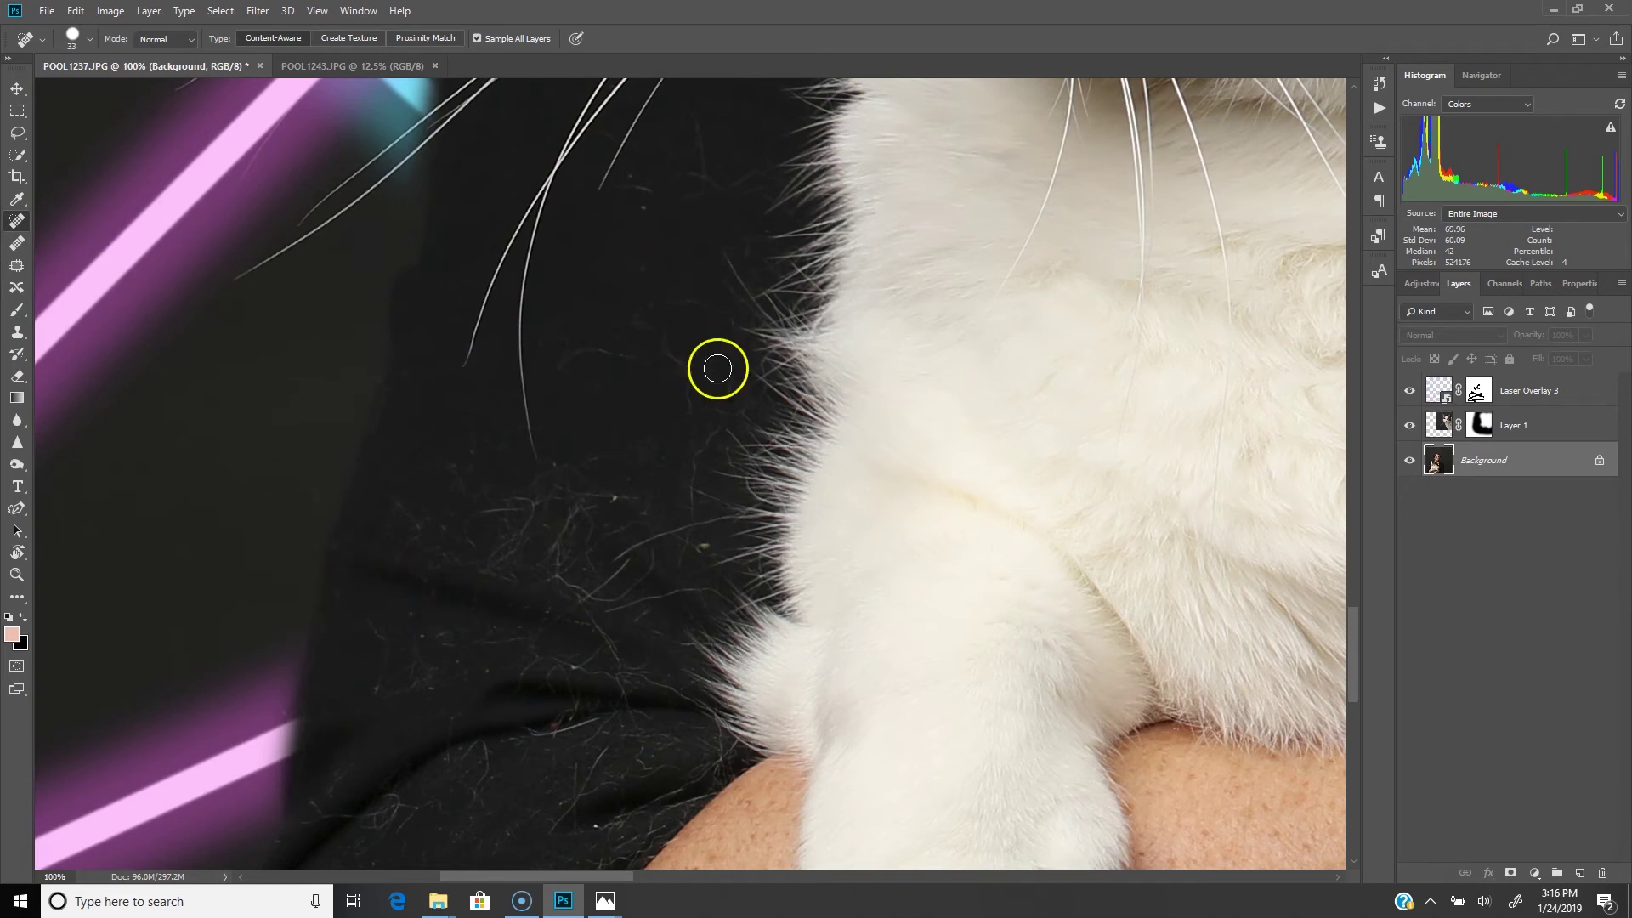
{"action": "left_click_drag", "start_coordinate": [738, 111], "coordinate": [700, 164]}
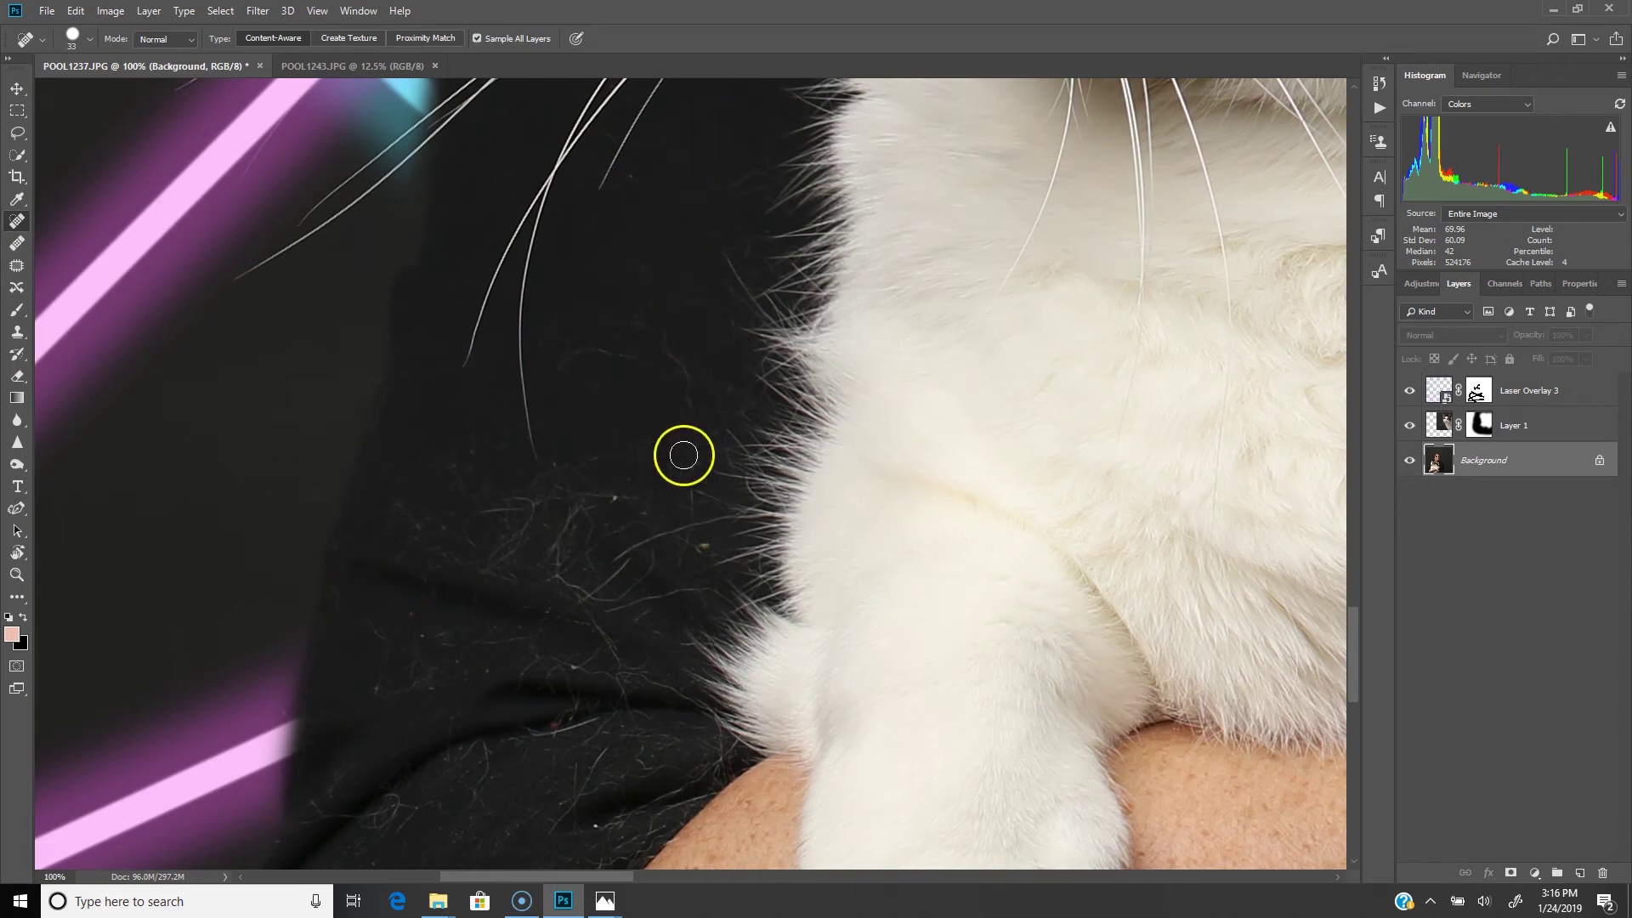
{"action": "mouse_move", "coordinate": [609, 483]}
{"action": "left_mouse_down"}
{"action": "mouse_move", "coordinate": [575, 588]}
{"action": "mouse_move", "coordinate": [551, 511]}
{"action": "mouse_move", "coordinate": [467, 506]}
{"action": "mouse_move", "coordinate": [552, 505]}
{"action": "left_mouse_up"}
{"action": "left_click_drag", "start_coordinate": [574, 676], "coordinate": [521, 729]}
{"action": "mouse_move", "coordinate": [610, 651]}
{"action": "left_mouse_down"}
{"action": "mouse_move", "coordinate": [599, 592]}
{"action": "mouse_move", "coordinate": [707, 521]}
{"action": "left_mouse_up"}
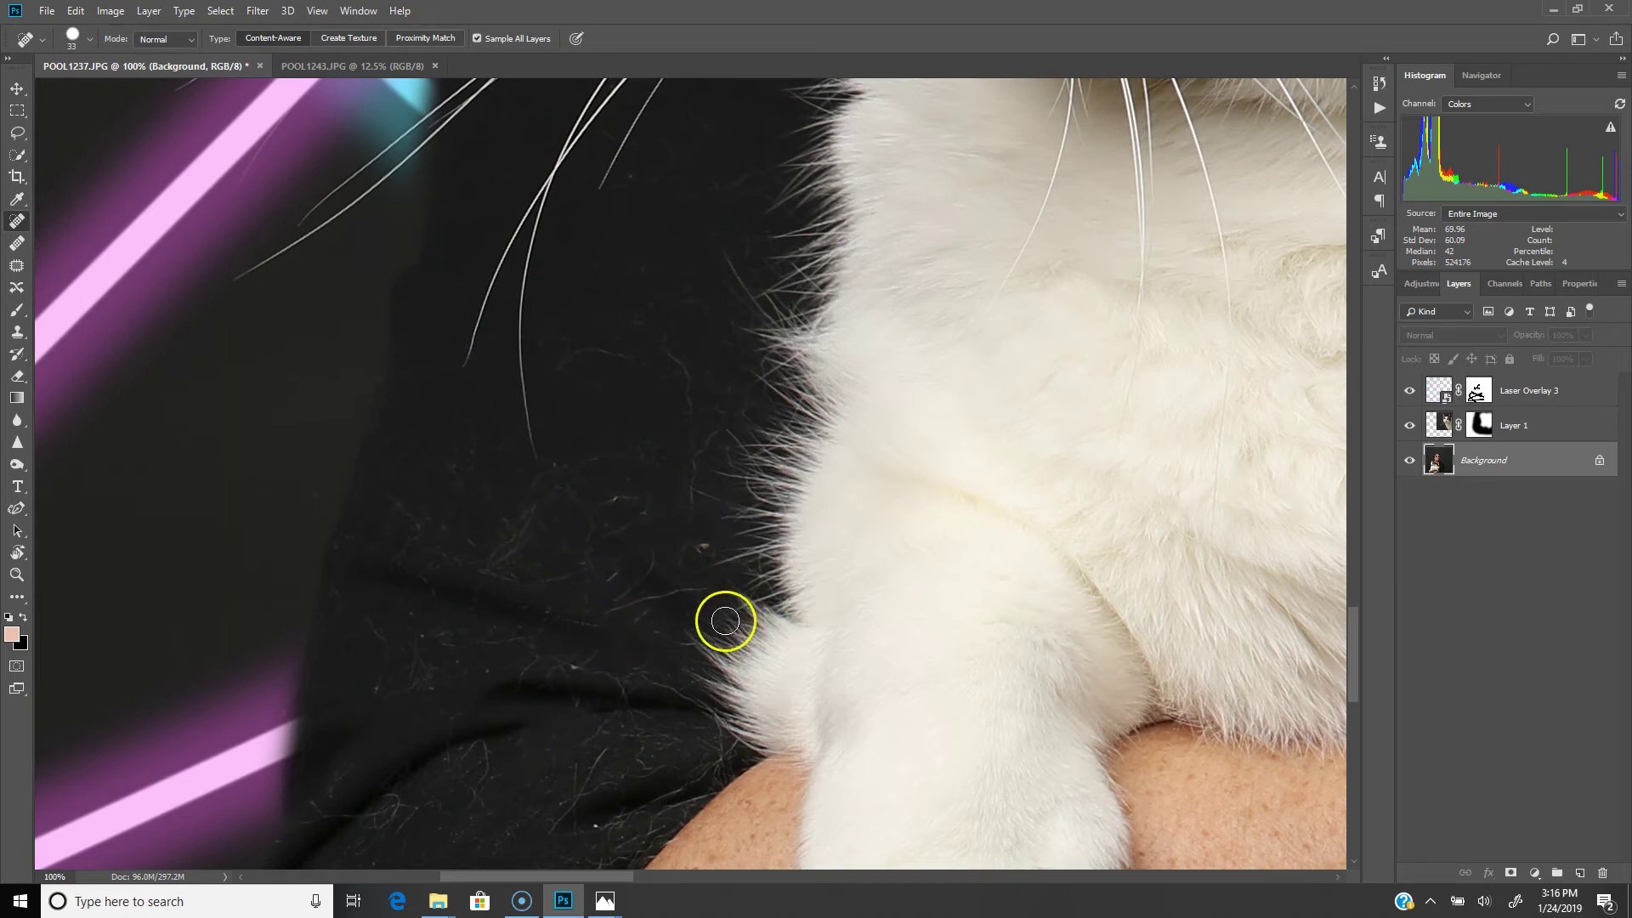
{"action": "left_click_drag", "start_coordinate": [589, 356], "coordinate": [630, 357]}
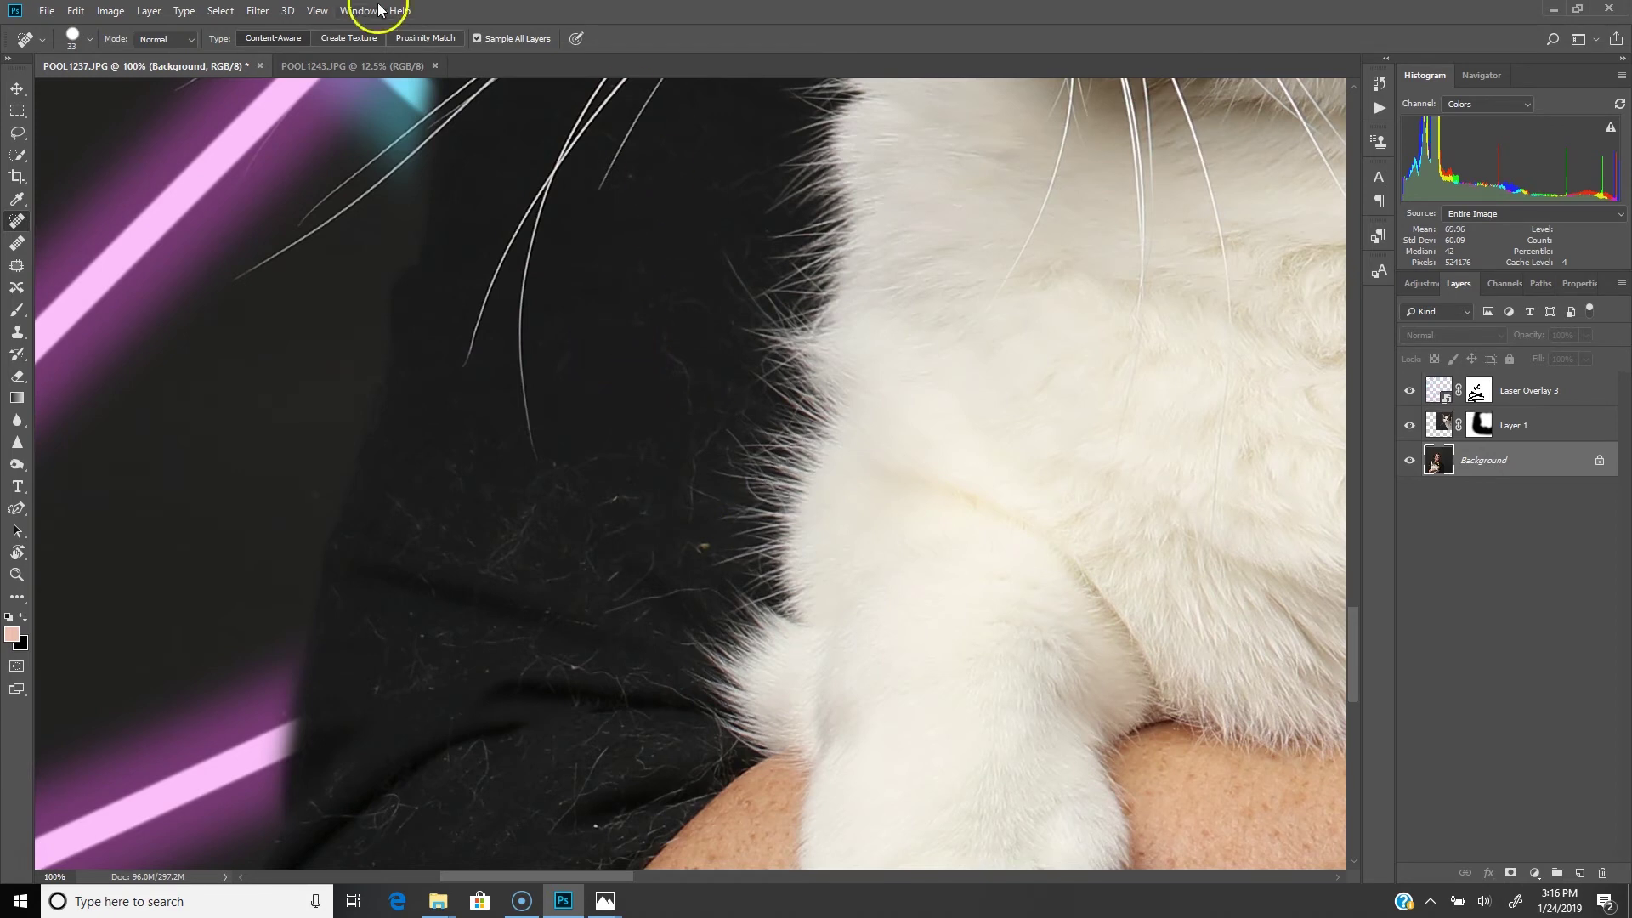
{"action": "left_click", "coordinate": [317, 10]}
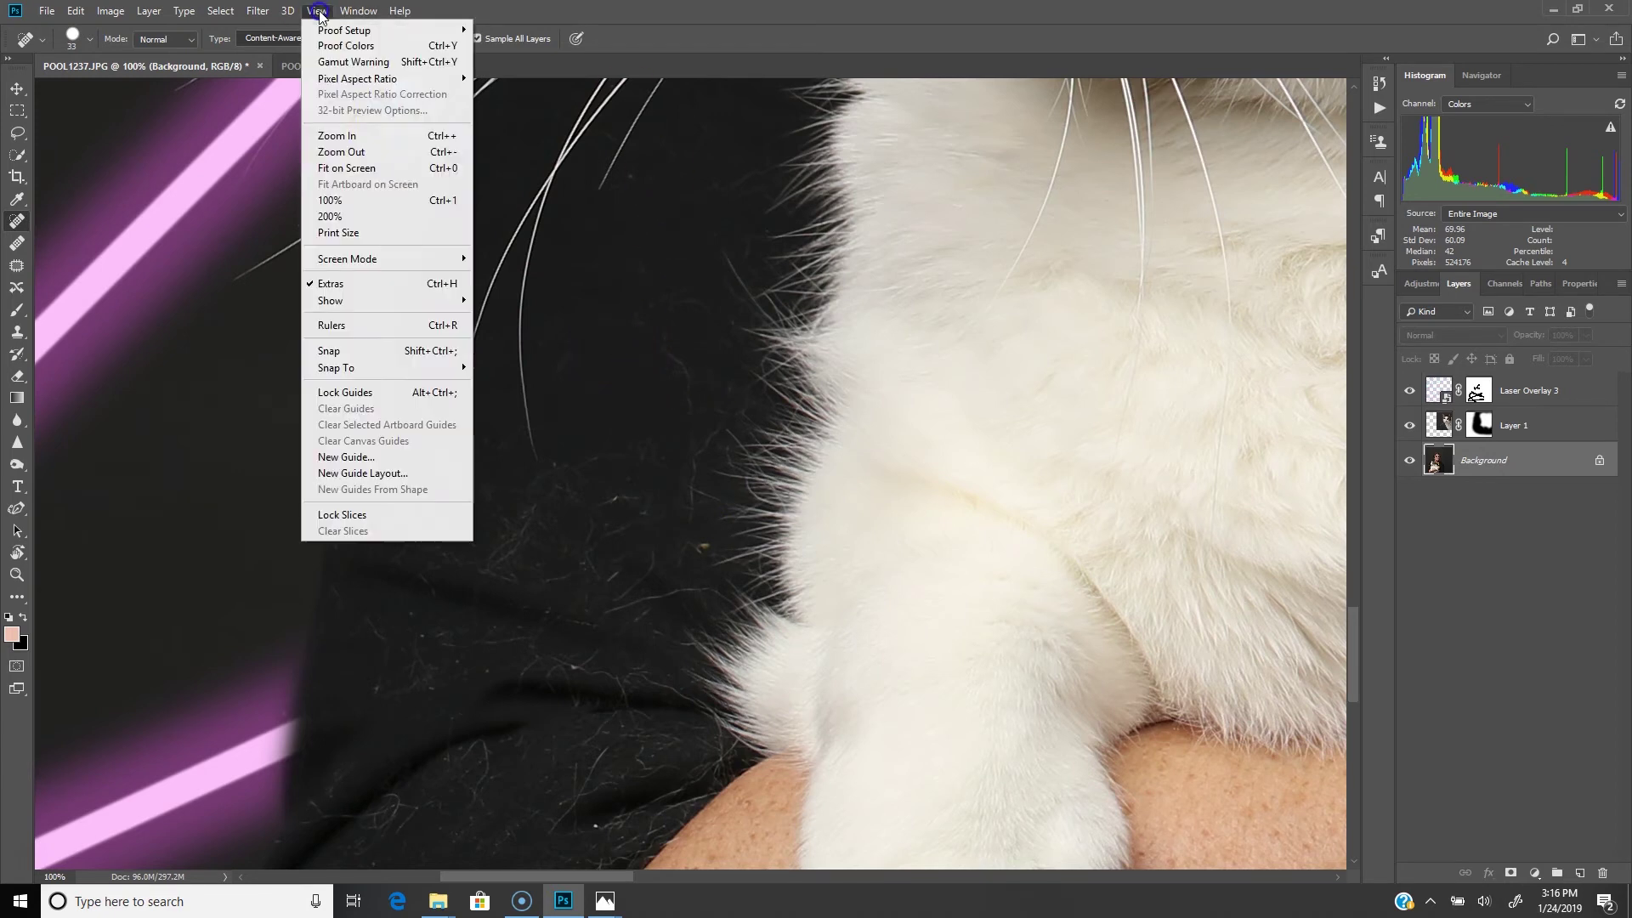
Save the portrait as the PSD 'POOL1237 composite demo' with Maximize Compatibility on.
{"action": "left_click", "coordinate": [354, 169]}
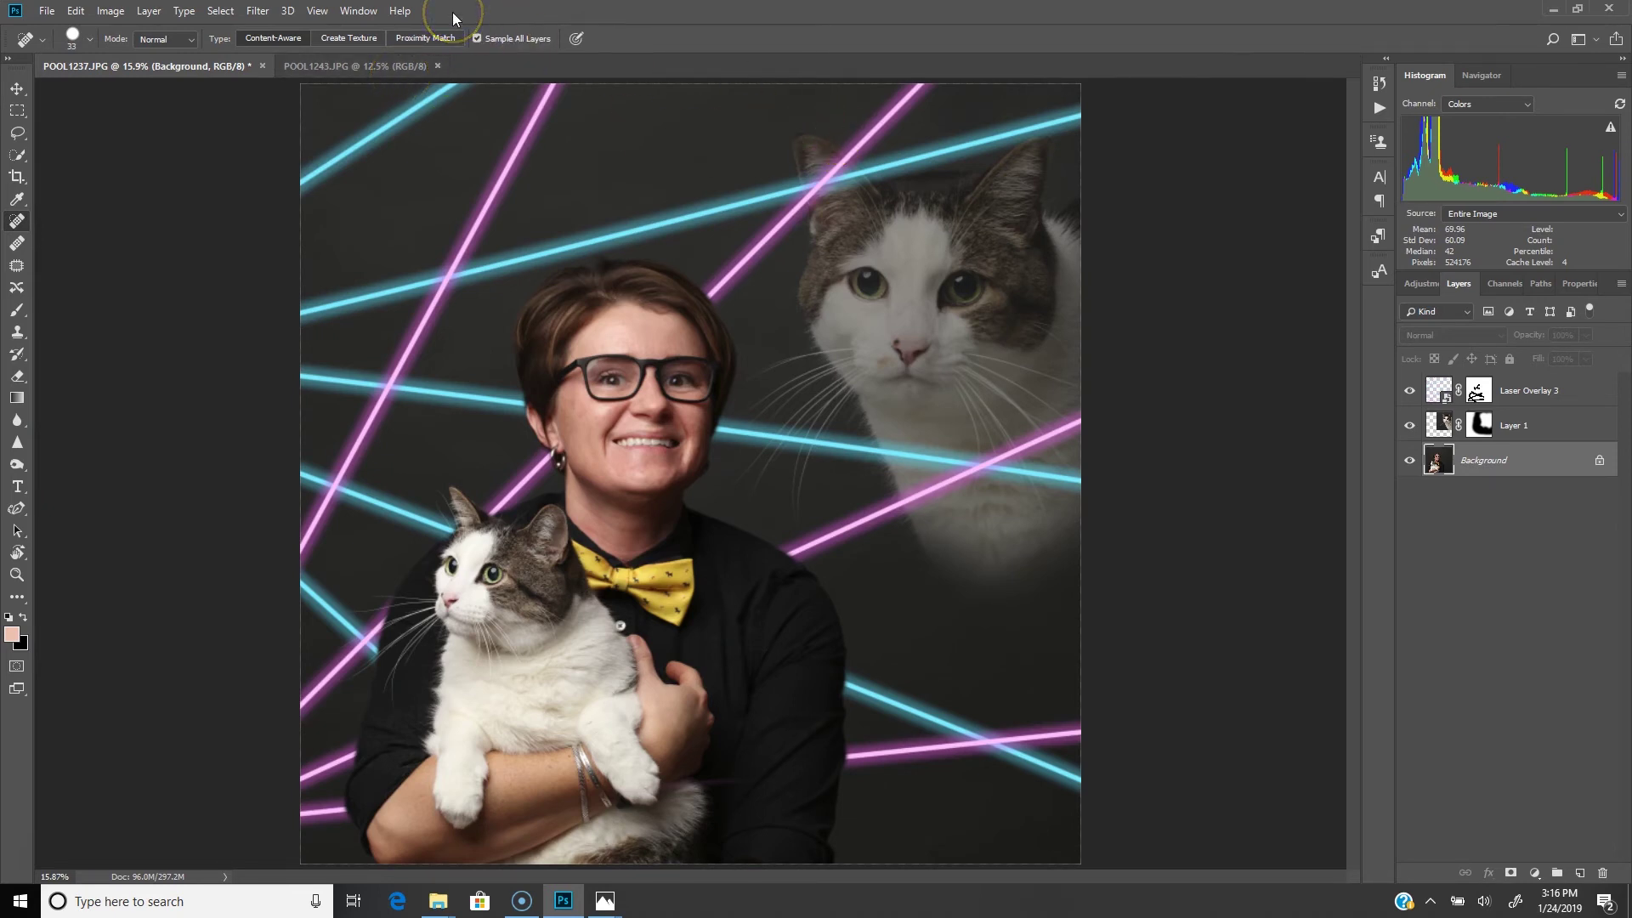
{"action": "left_click", "coordinate": [47, 11]}
{"action": "left_click", "coordinate": [115, 185]}
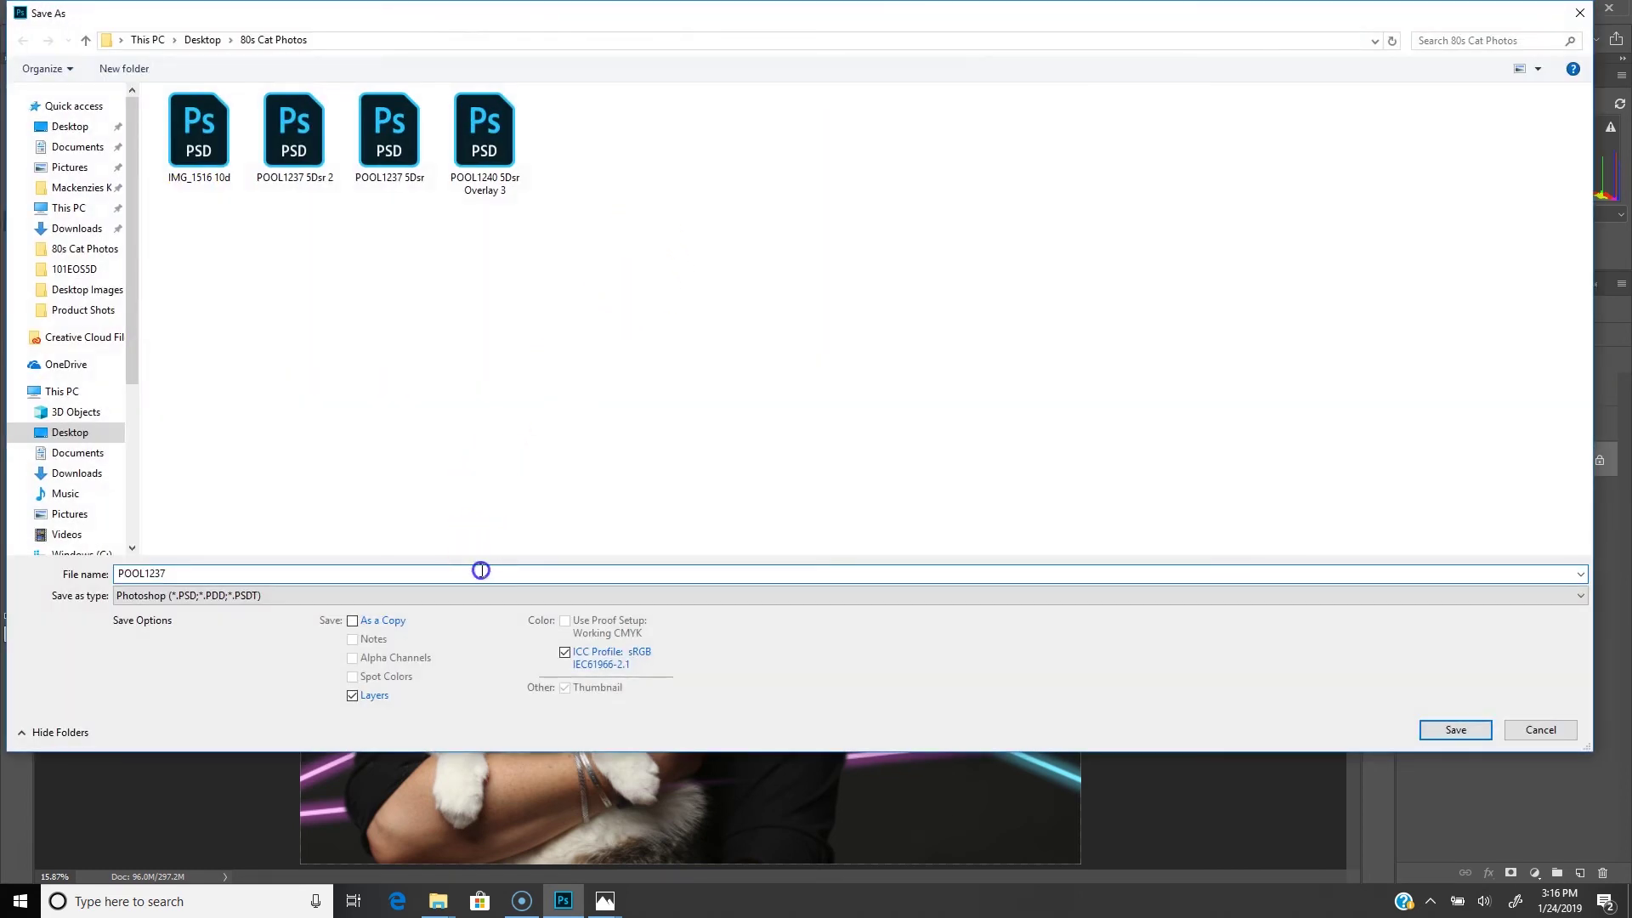
{"action": "type", "text": "composite demo"}
{"action": "left_click", "coordinate": [1453, 730]}
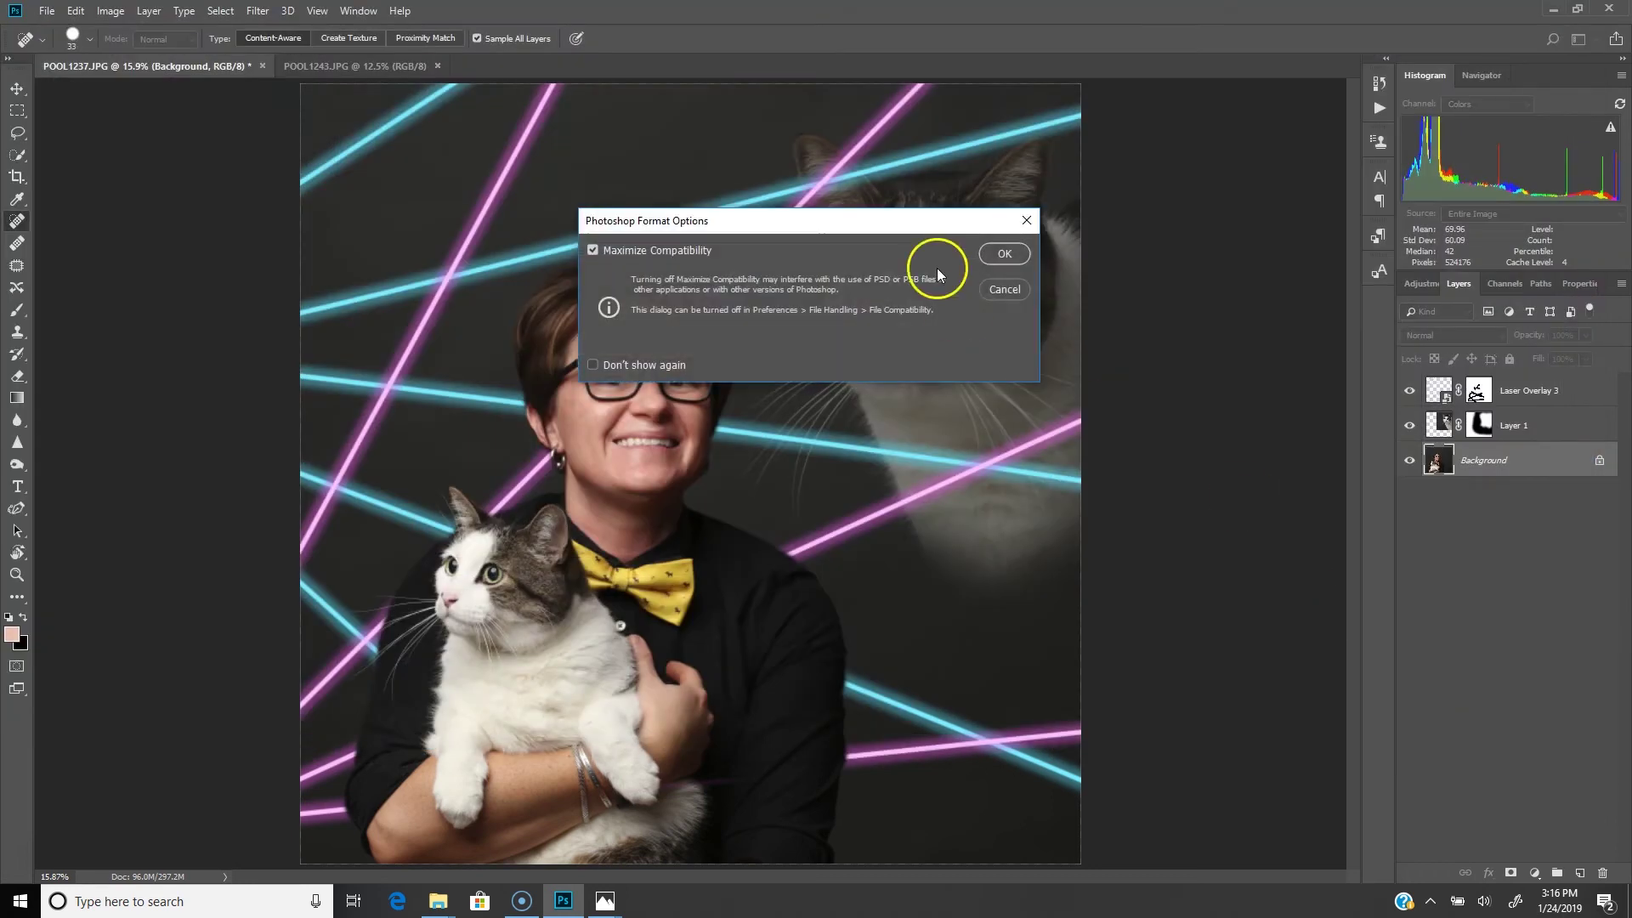
{"action": "left_click", "coordinate": [1005, 251]}
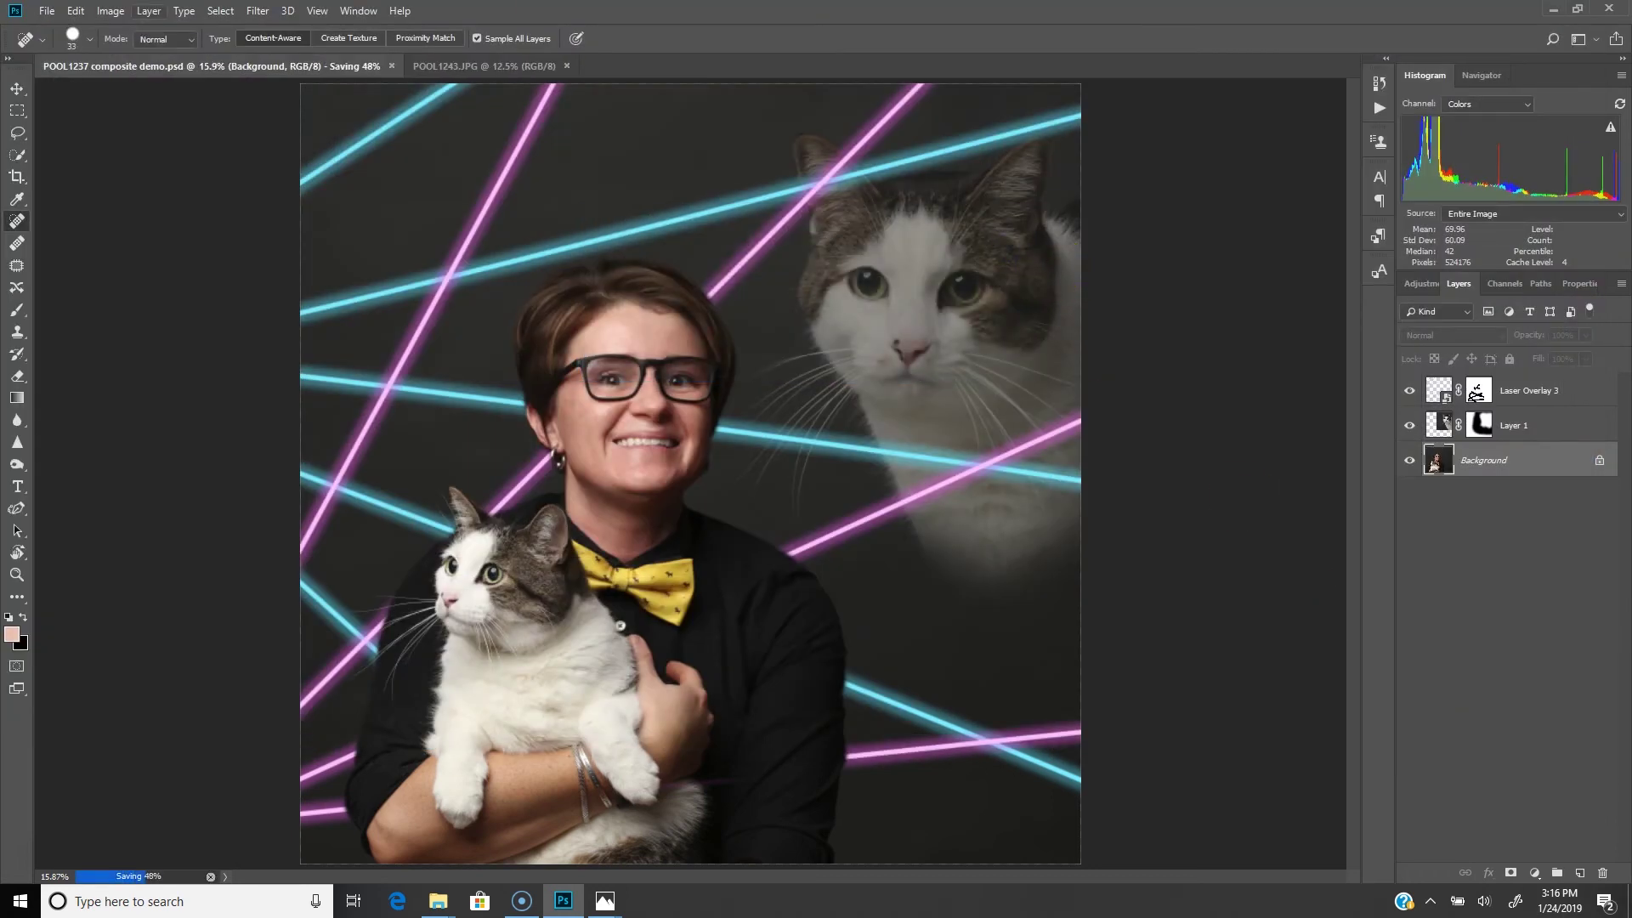
{"action": "left_click", "coordinate": [148, 11]}
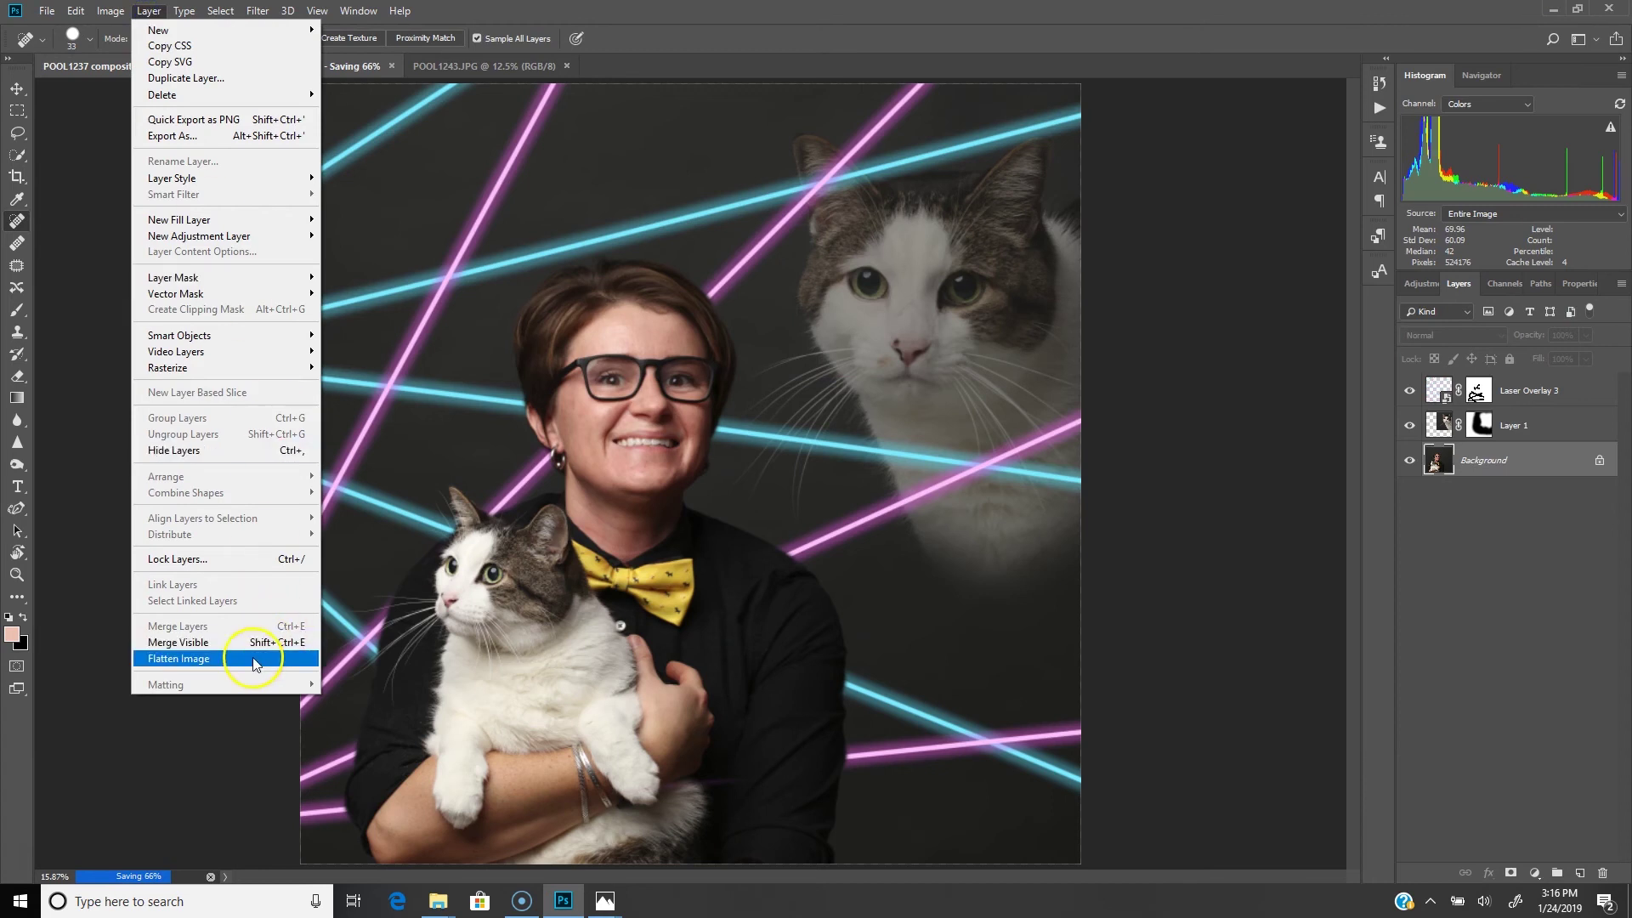
Flatten to a single Background layer and resize the image to 2048 px wide.
{"action": "left_click", "coordinate": [255, 660]}
{"action": "left_click", "coordinate": [146, 11]}
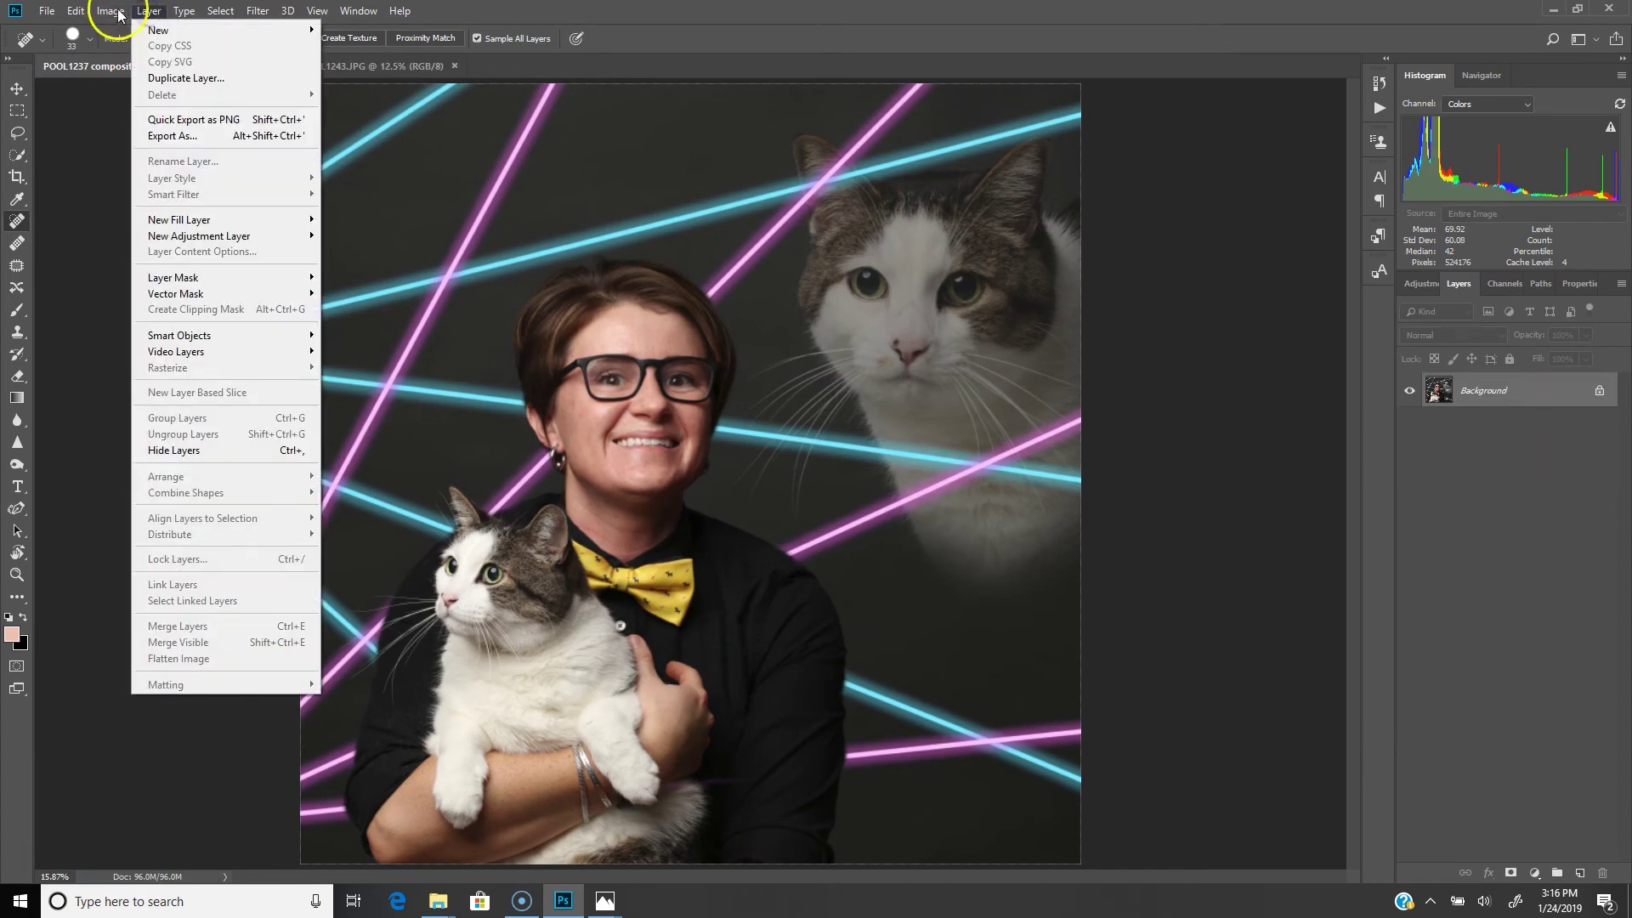
{"action": "mouse_move", "coordinate": [117, 15]}
{"action": "left_click", "coordinate": [136, 138]}
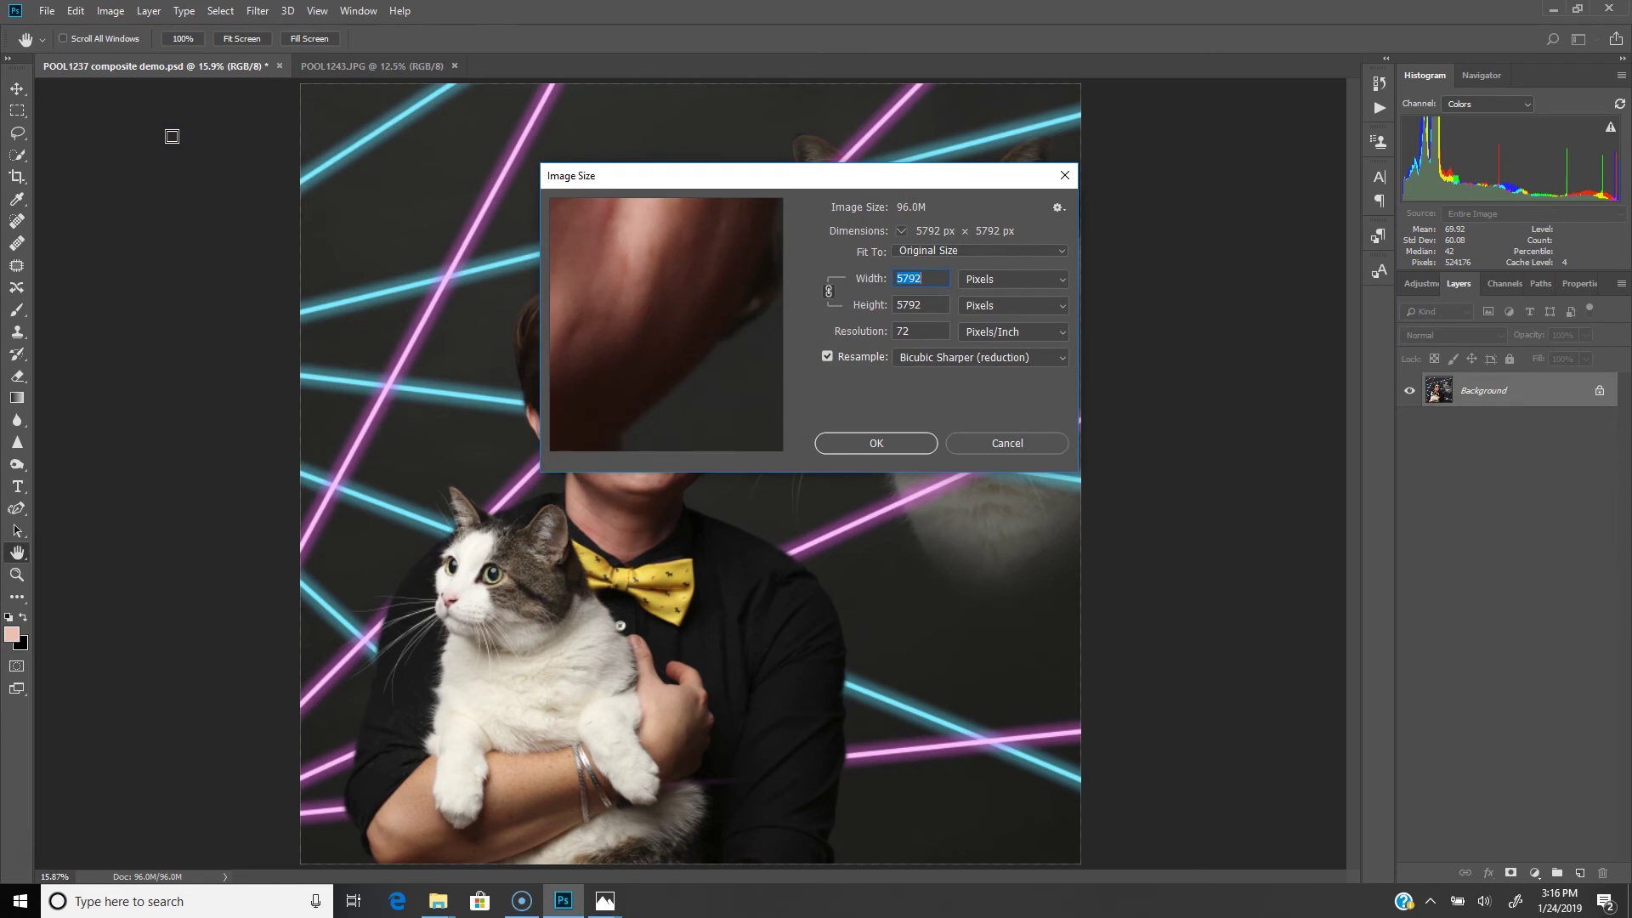
{"action": "type", "text": "2048"}
{"action": "left_click", "coordinate": [893, 284]}
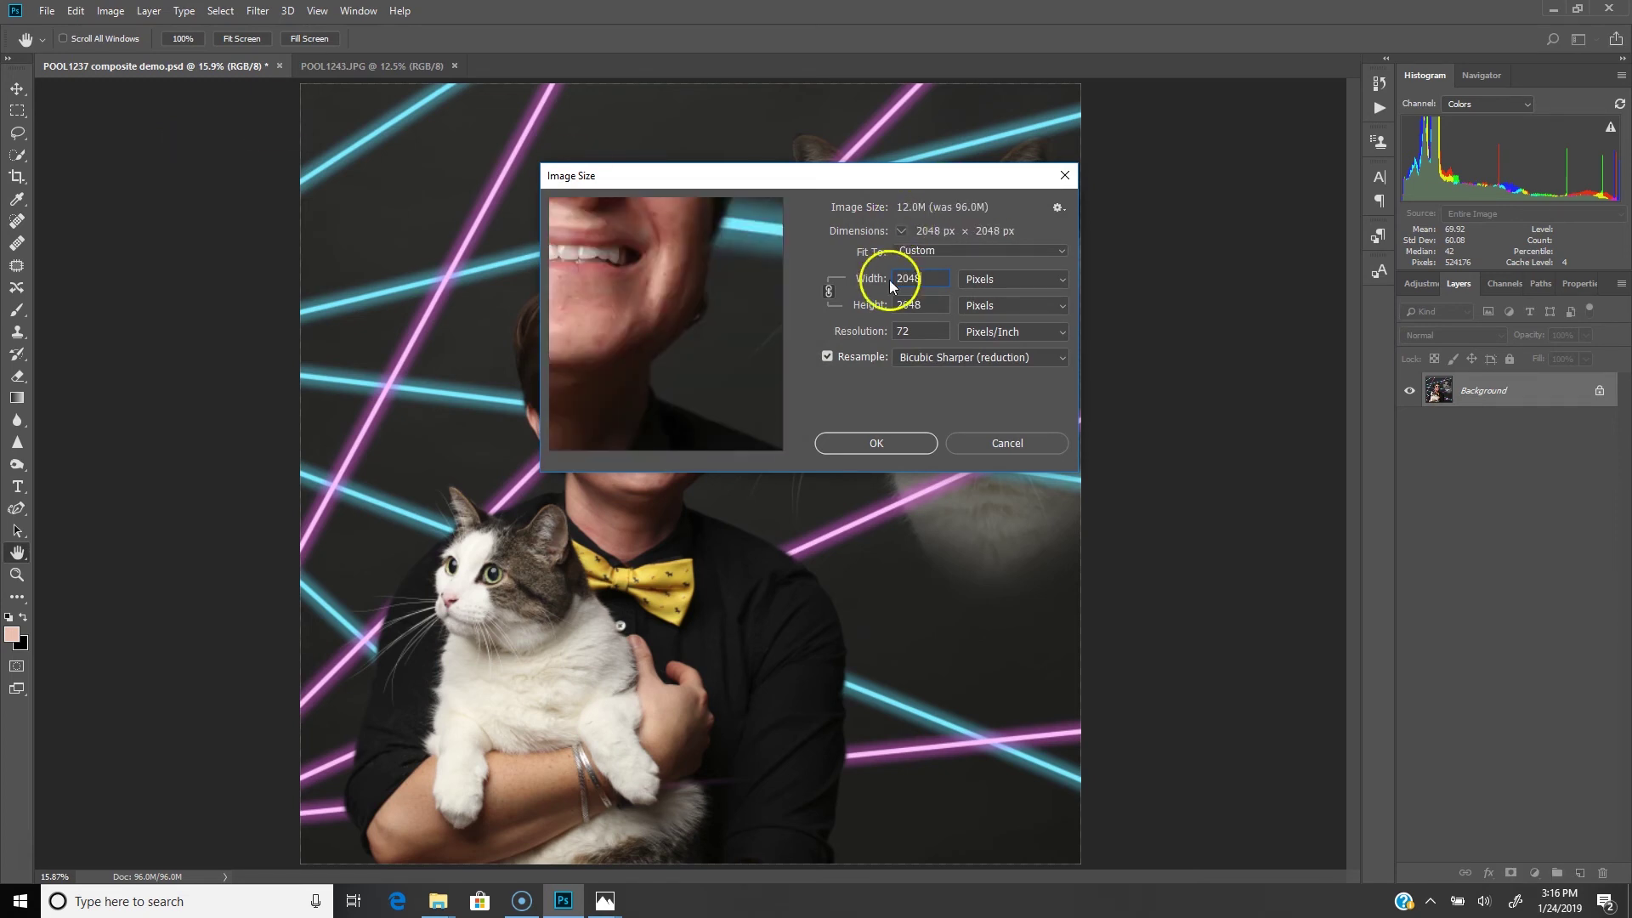
{"action": "key", "text": "j"}
{"action": "left_click", "coordinate": [884, 437]}
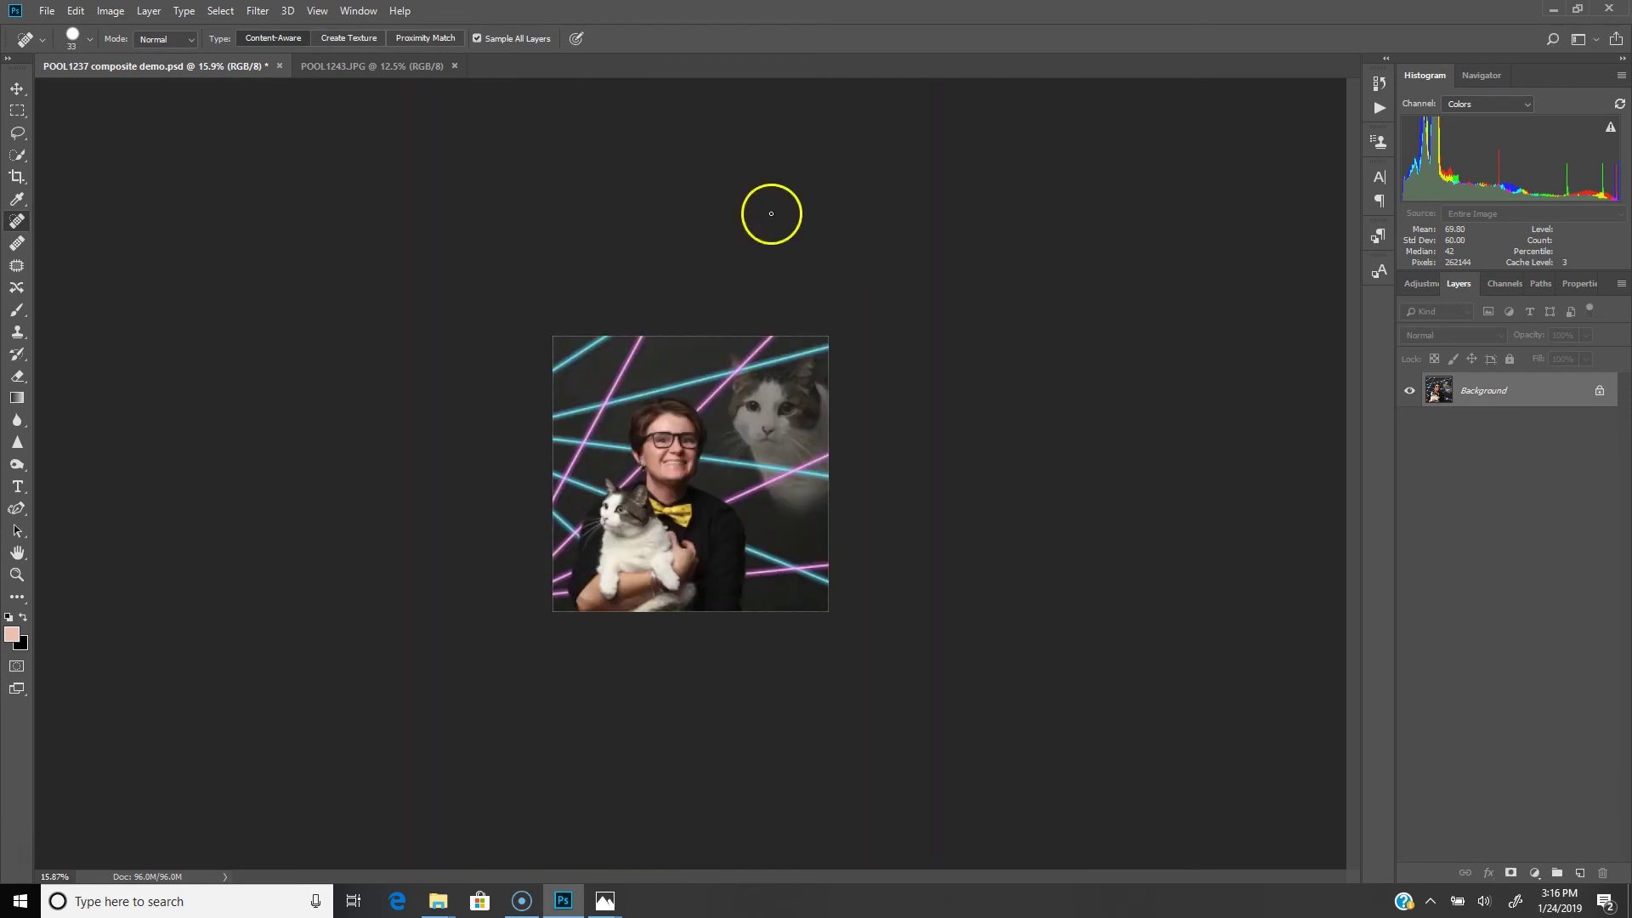
{"action": "left_click", "coordinate": [266, 12]}
Apply Unsharp Mask with 500% amount, 0.2 px radius and threshold 5.
{"action": "mouse_move", "coordinate": [389, 301]}
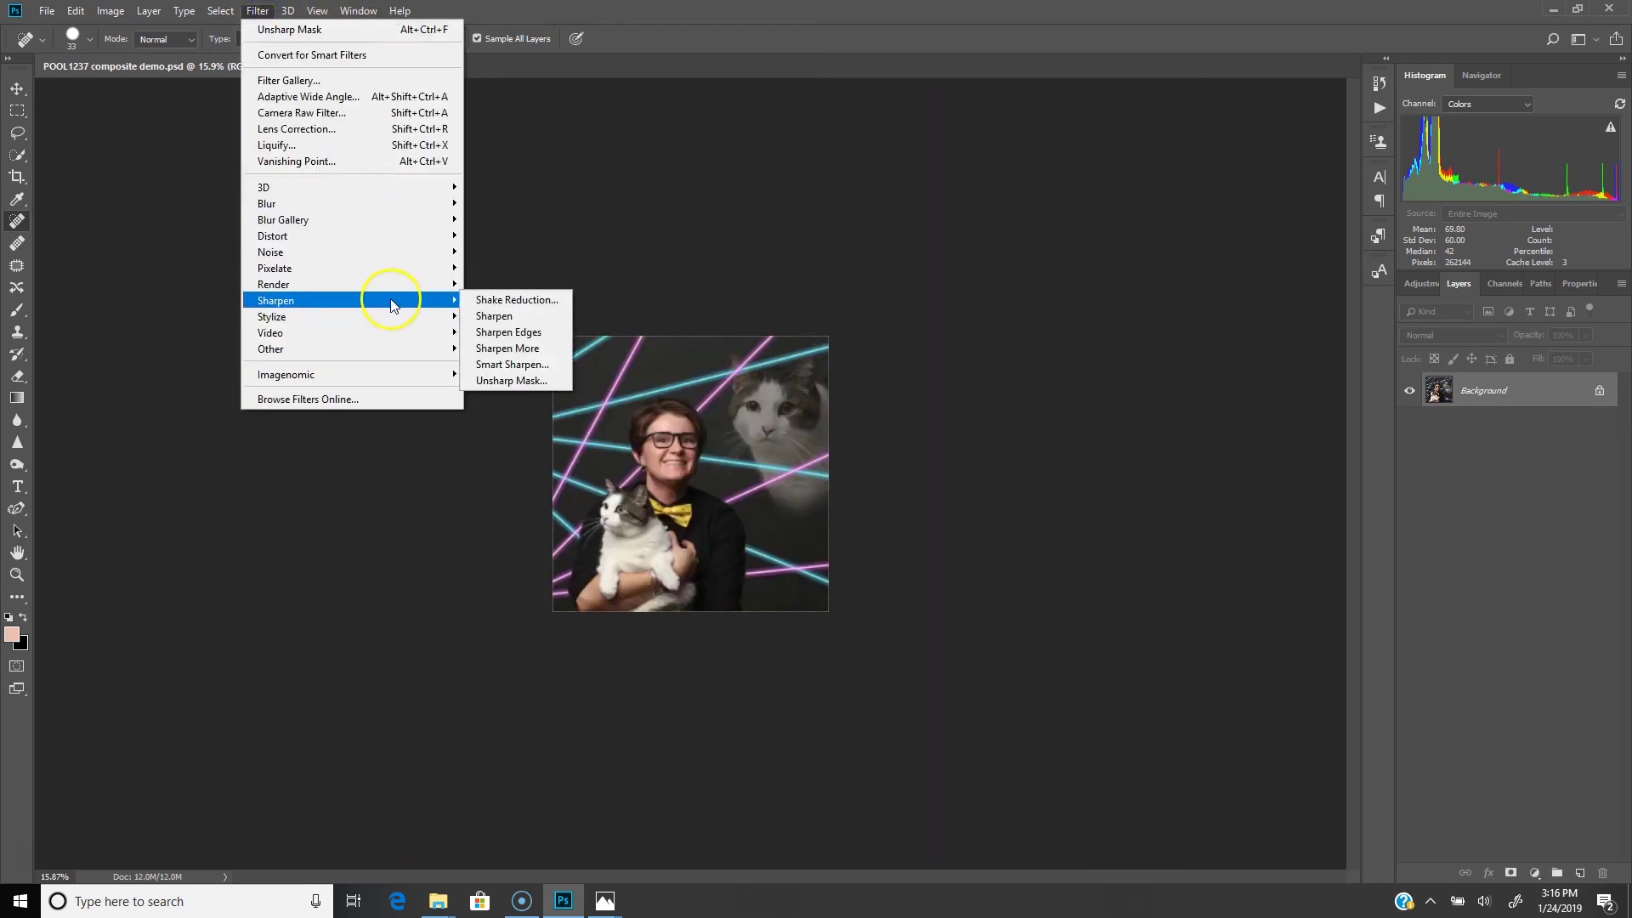
{"action": "left_click", "coordinate": [497, 380]}
{"action": "left_click", "coordinate": [603, 394]}
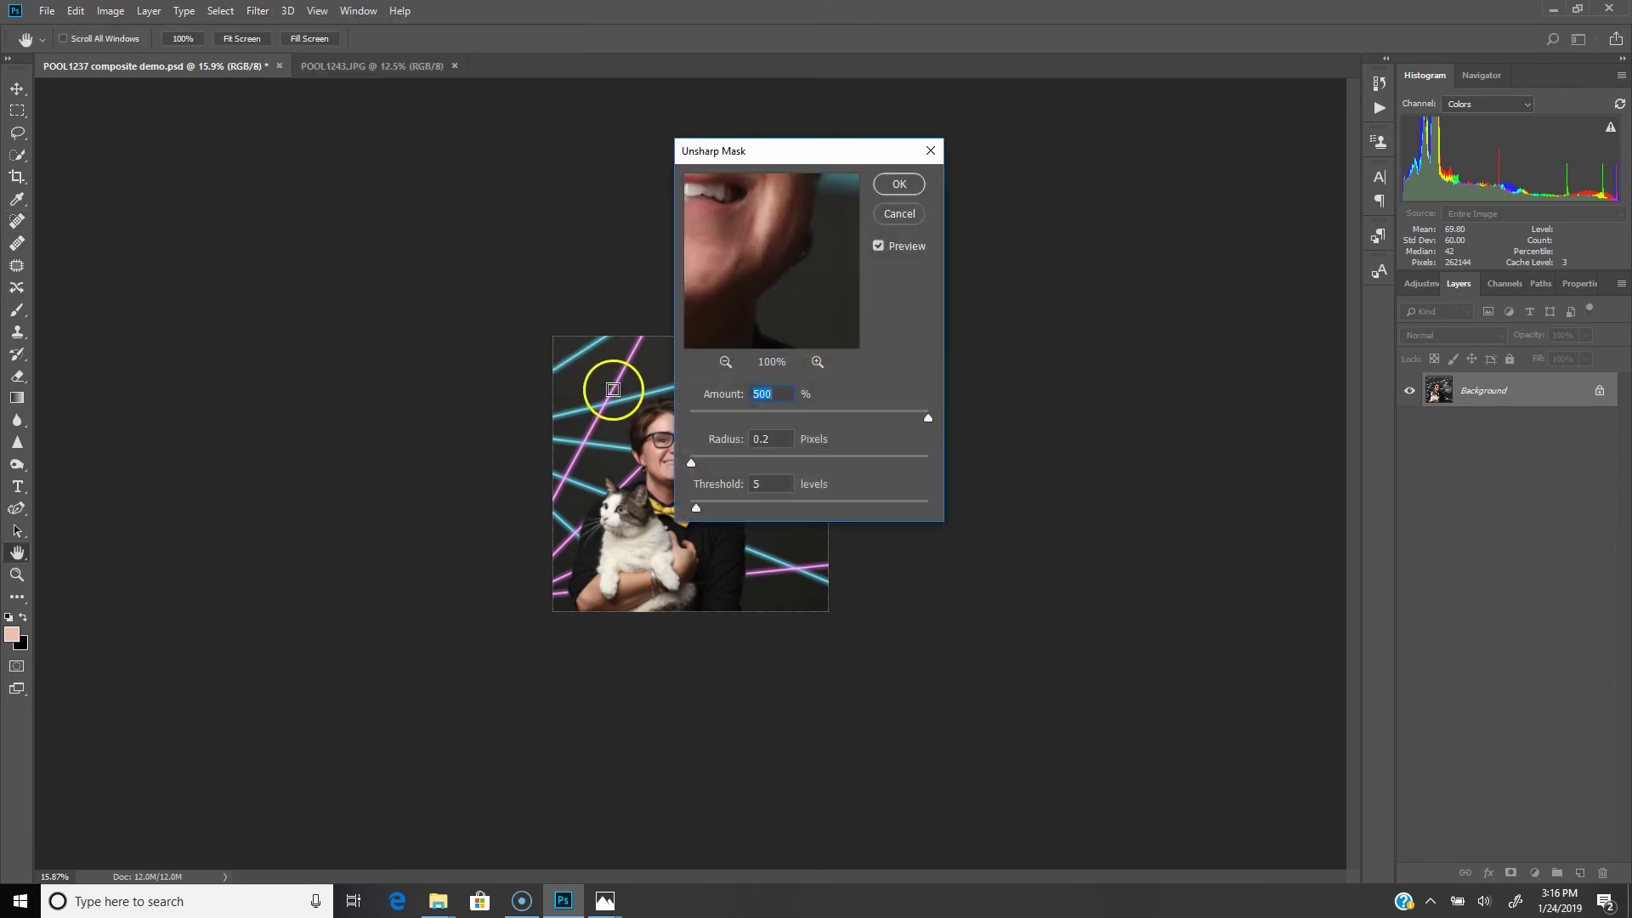
{"action": "double_click", "coordinate": [783, 399]}
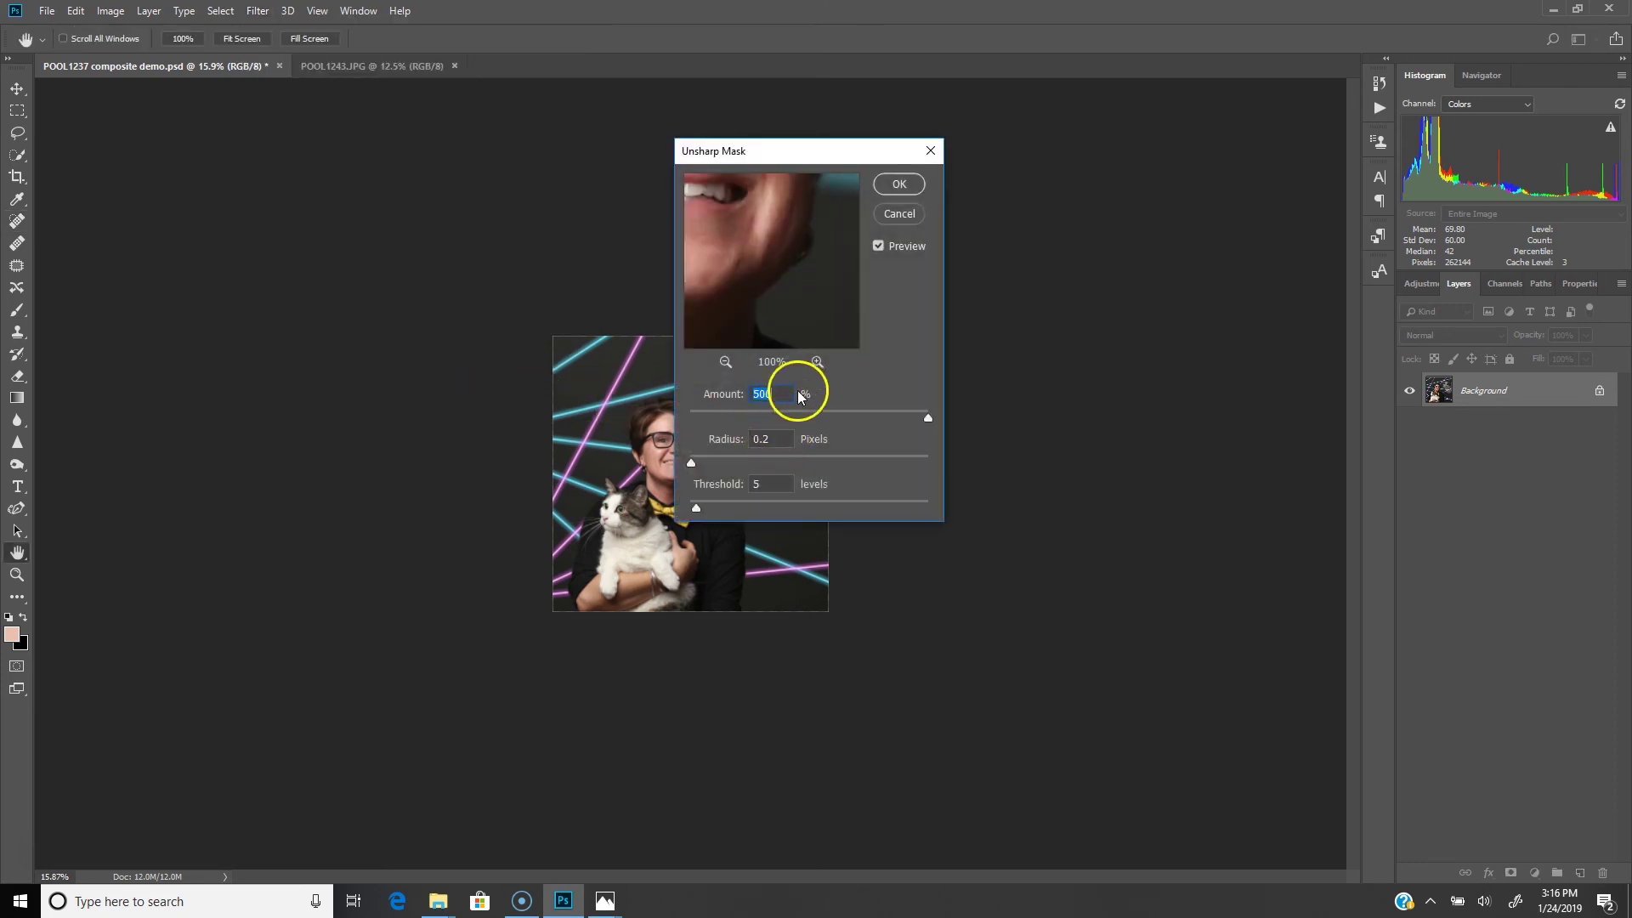
{"action": "left_click", "coordinate": [897, 181]}
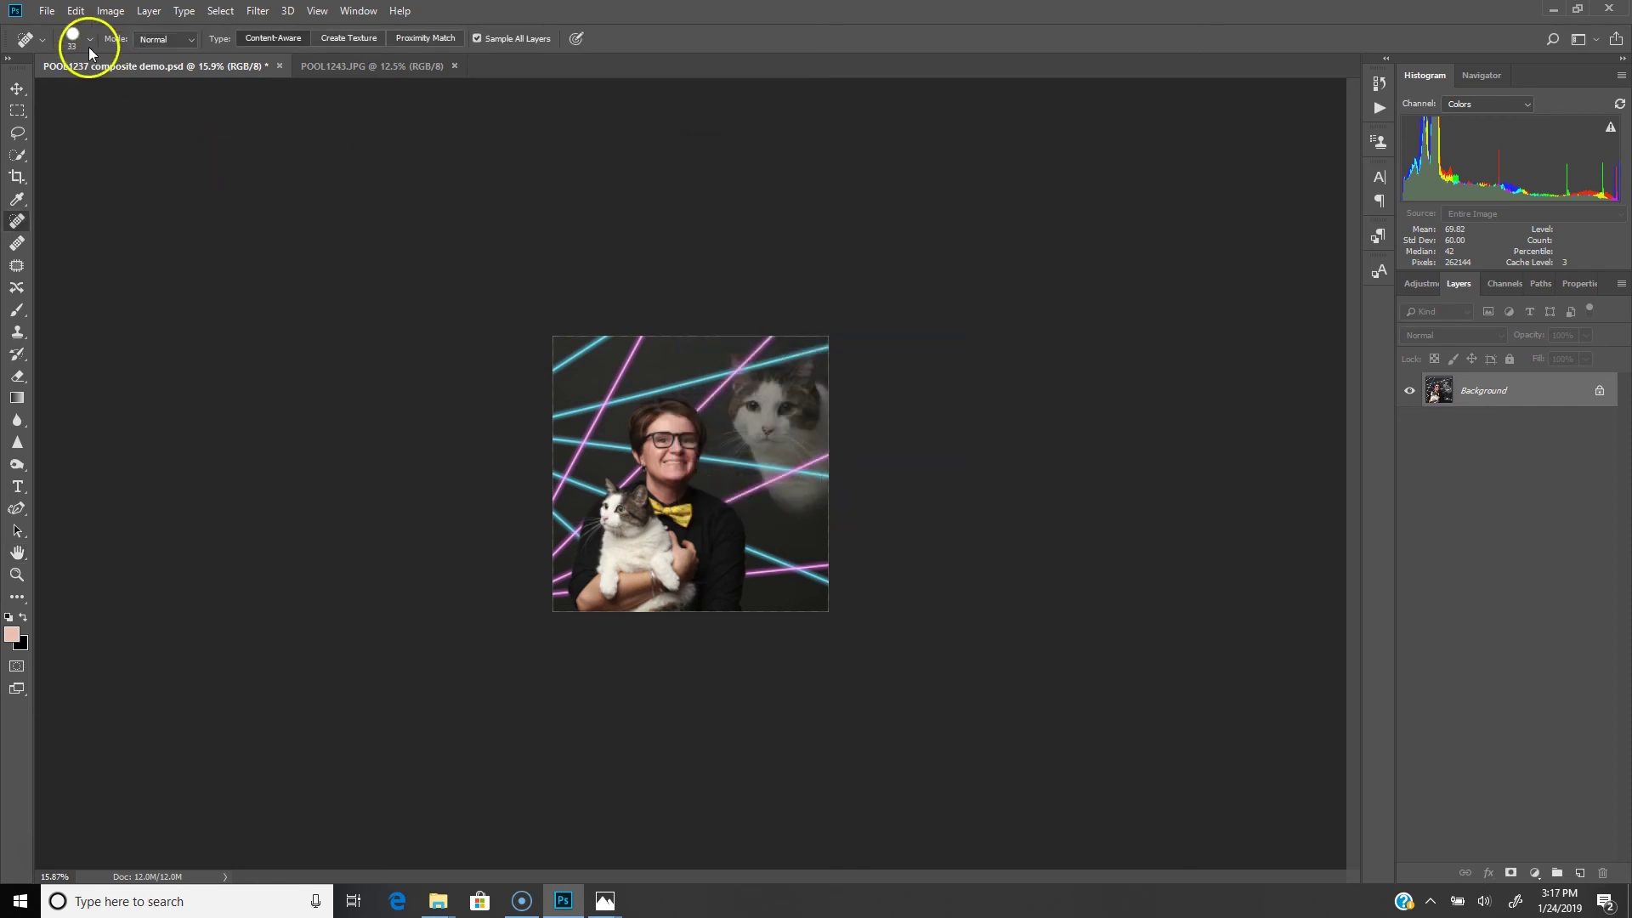
{"action": "left_click", "coordinate": [47, 11]}
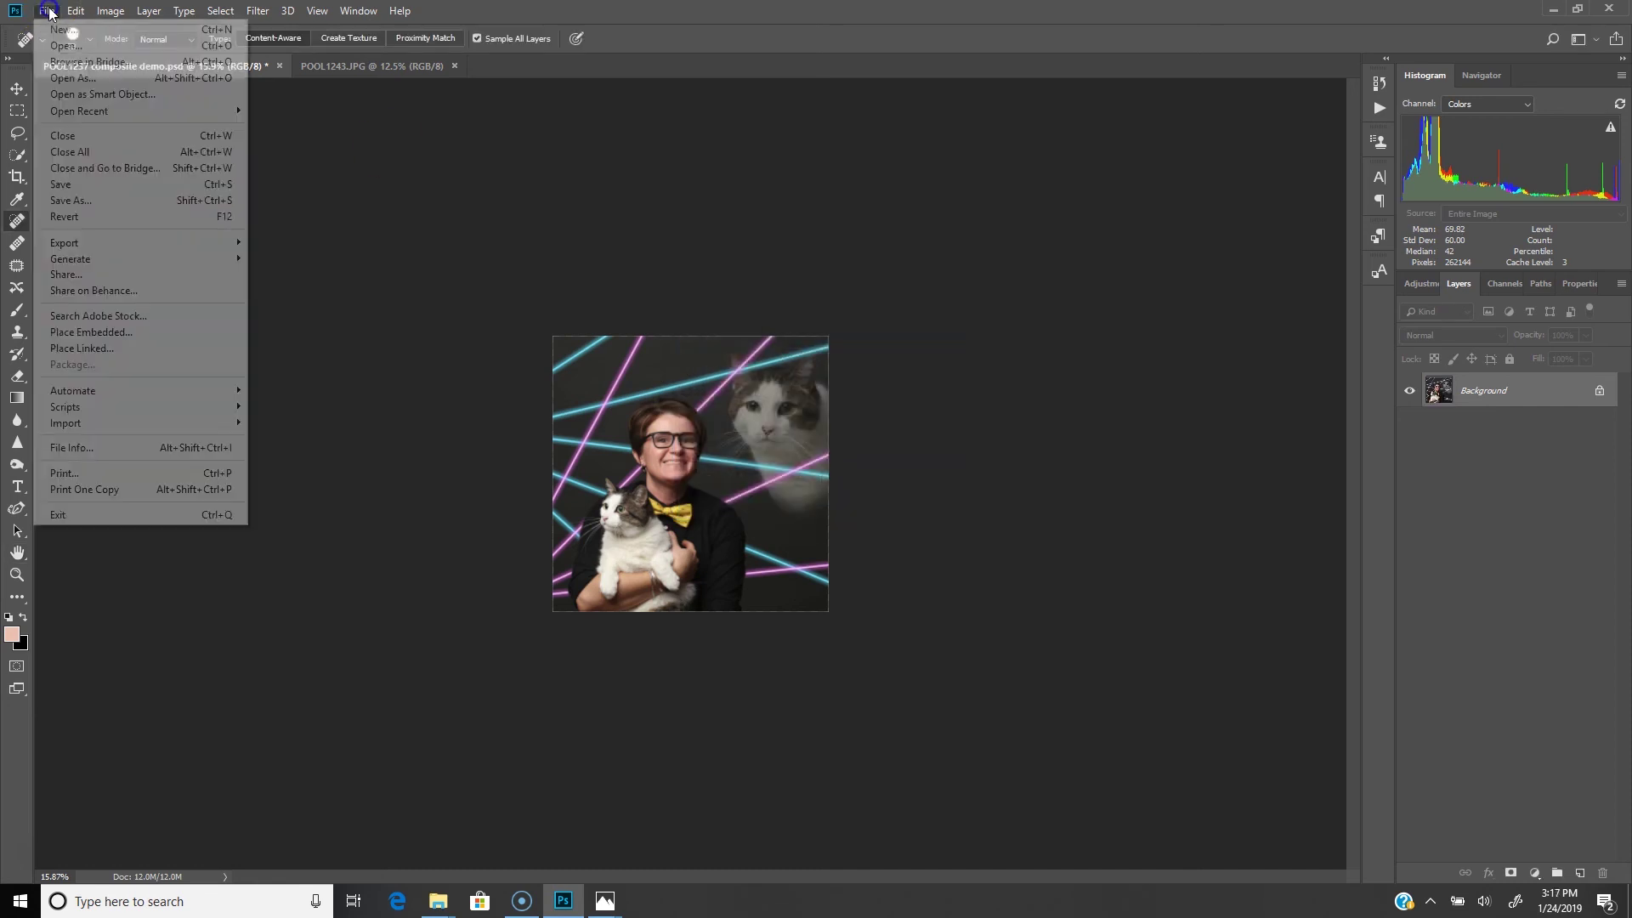
Save a JPEG copy 'POOL1237 composite demo.jpg' at Maximum quality 10.
{"action": "left_click", "coordinate": [94, 201]}
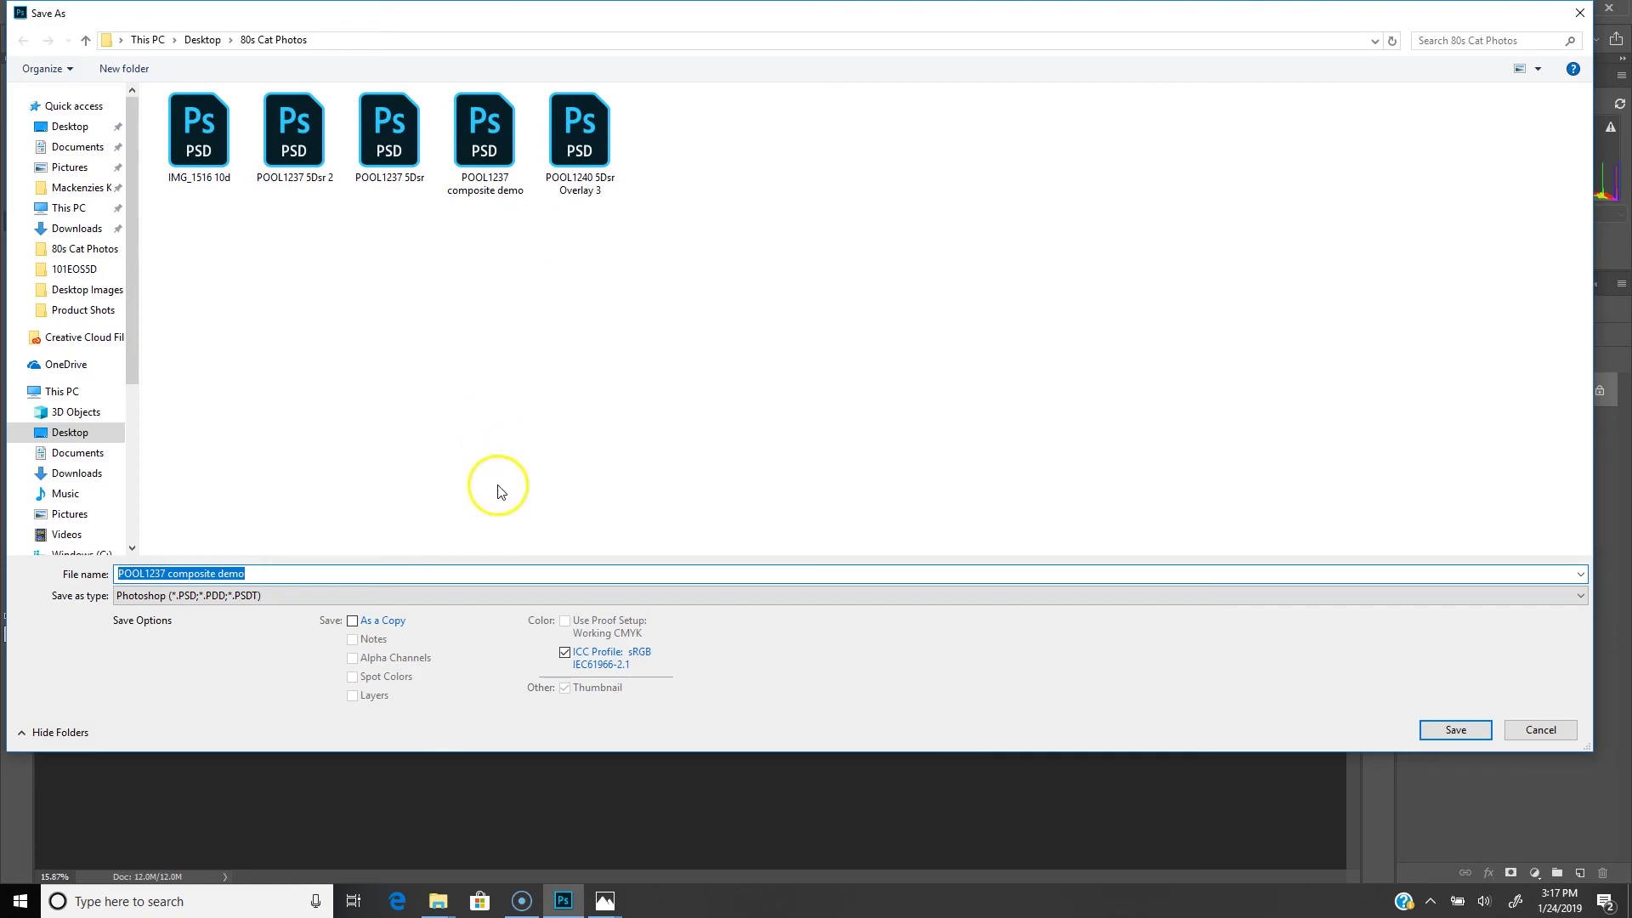
{"action": "left_click", "coordinate": [482, 596]}
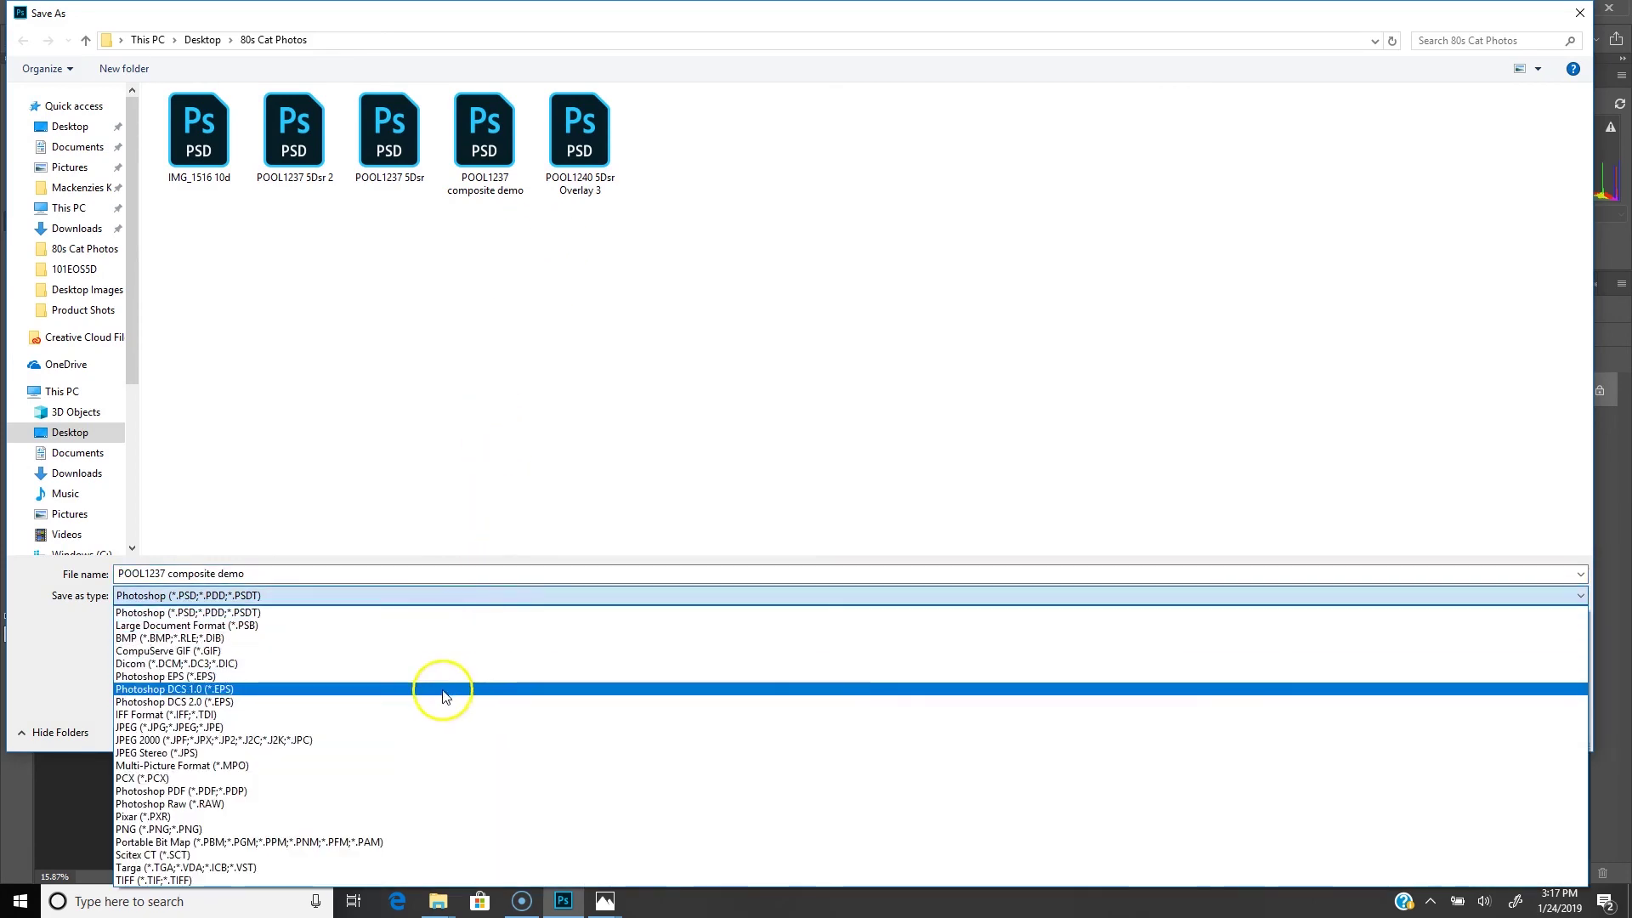
{"action": "left_click", "coordinate": [423, 726]}
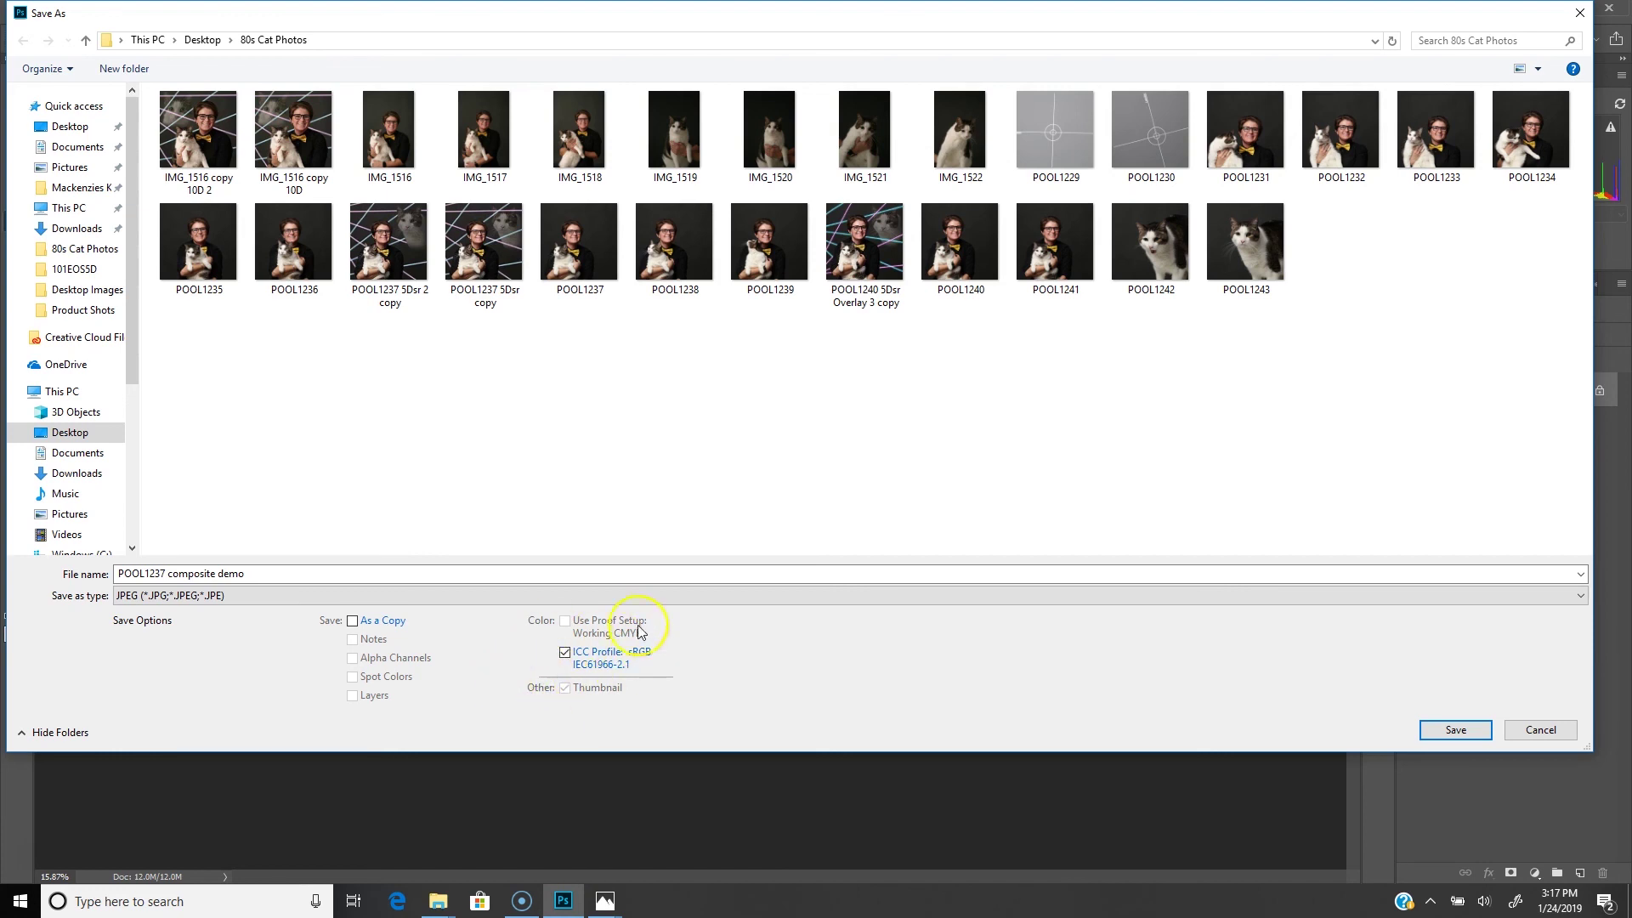
{"action": "left_click", "coordinate": [1456, 730]}
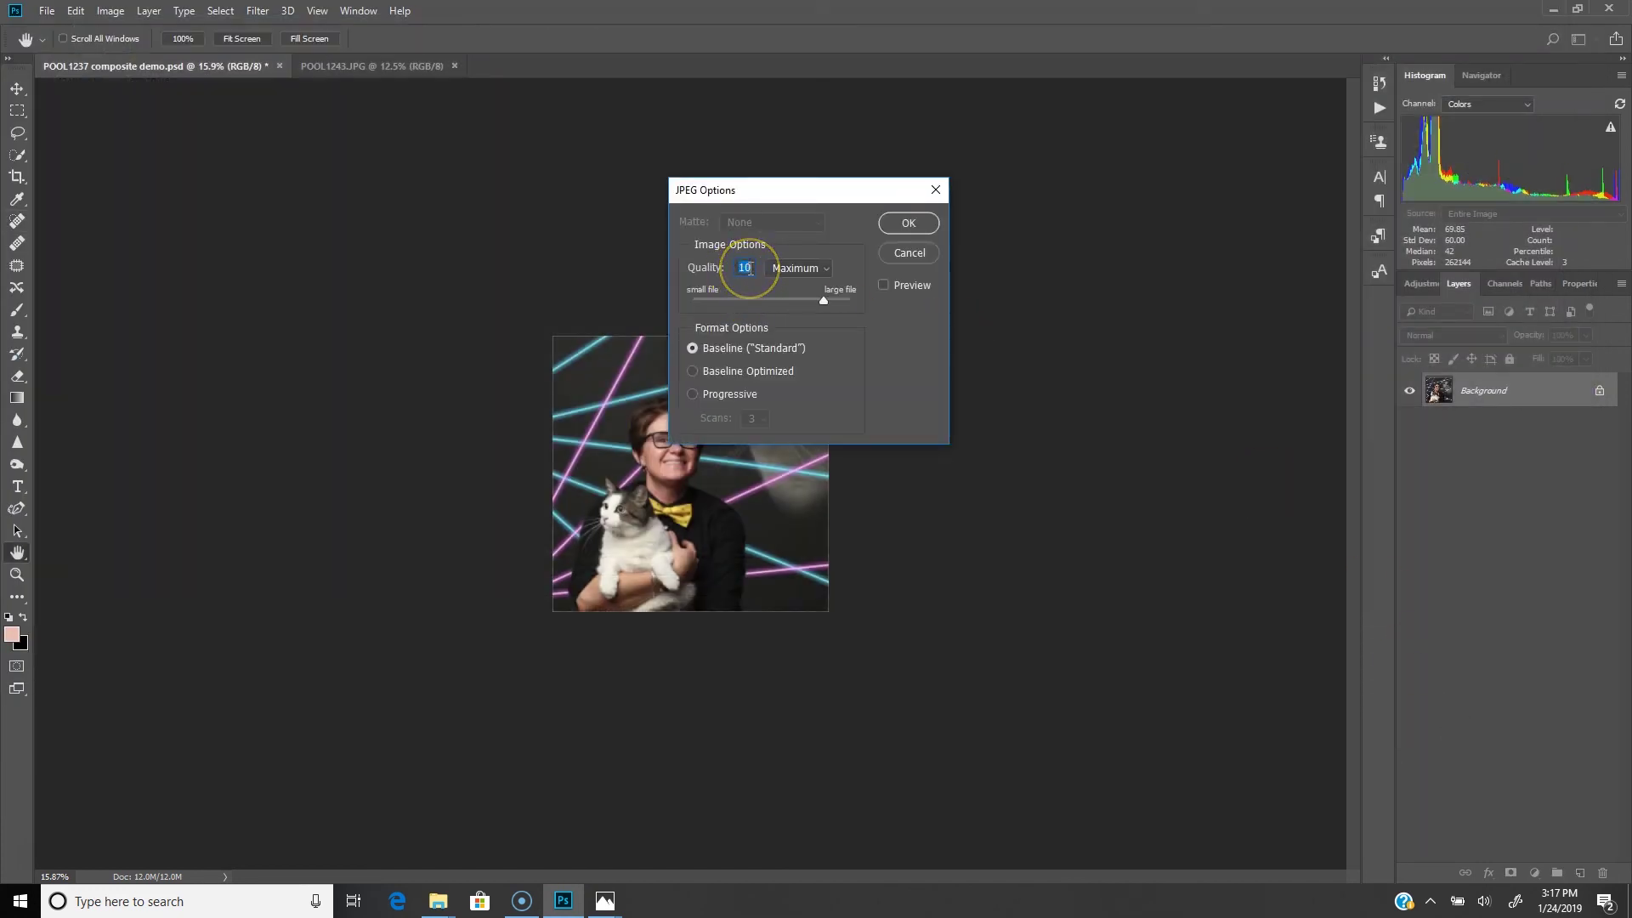
{"action": "left_click", "coordinate": [897, 226]}
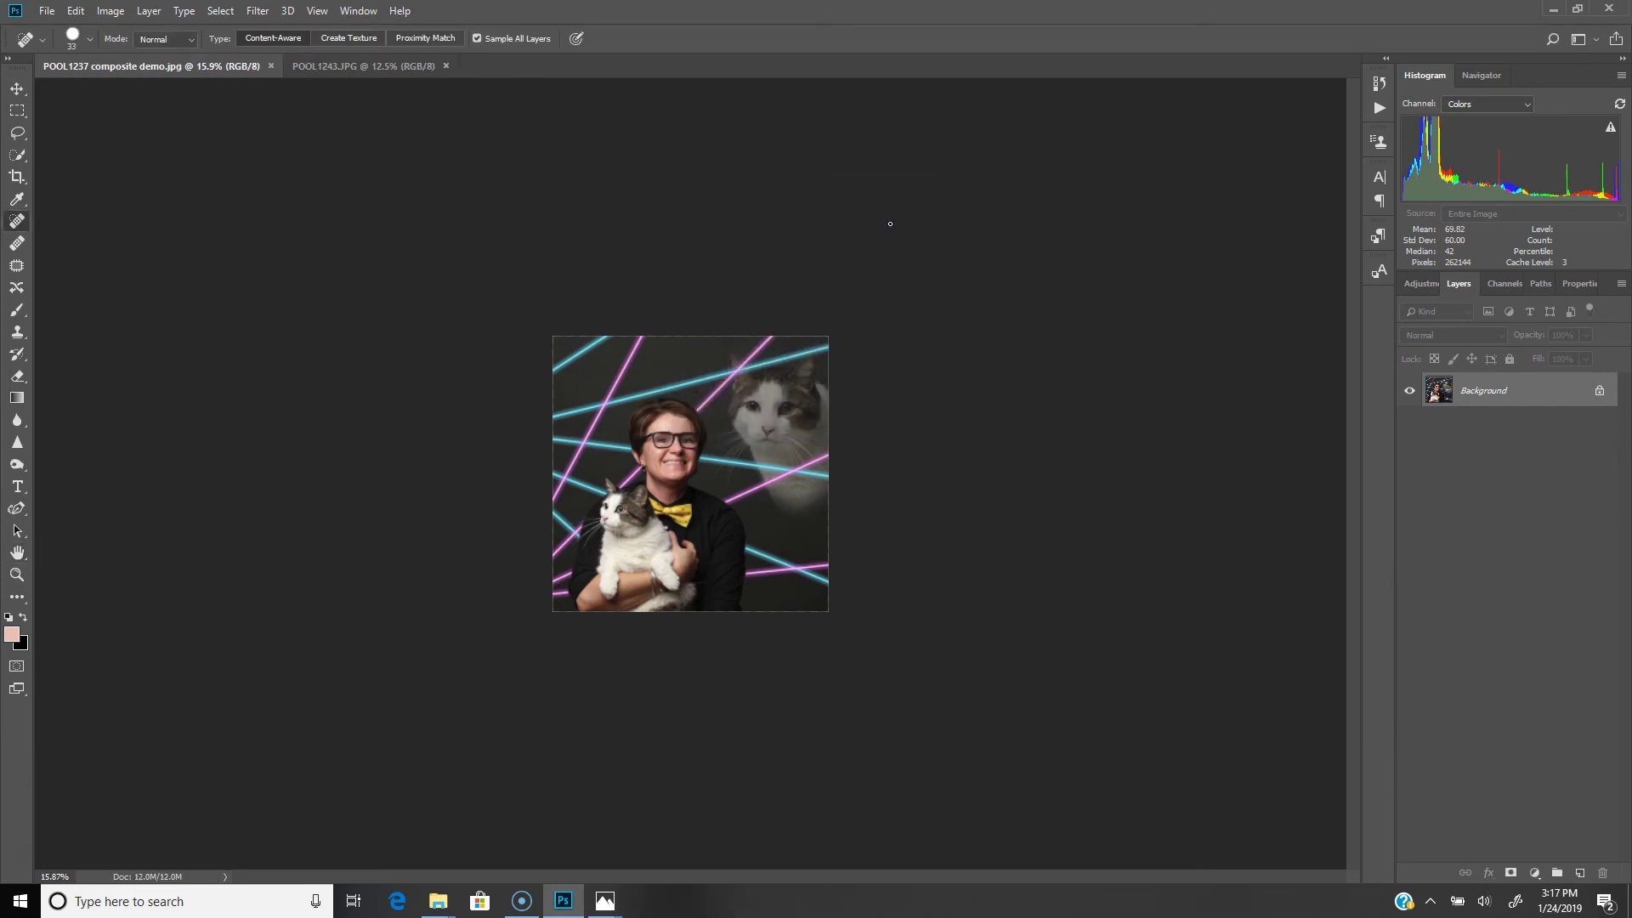